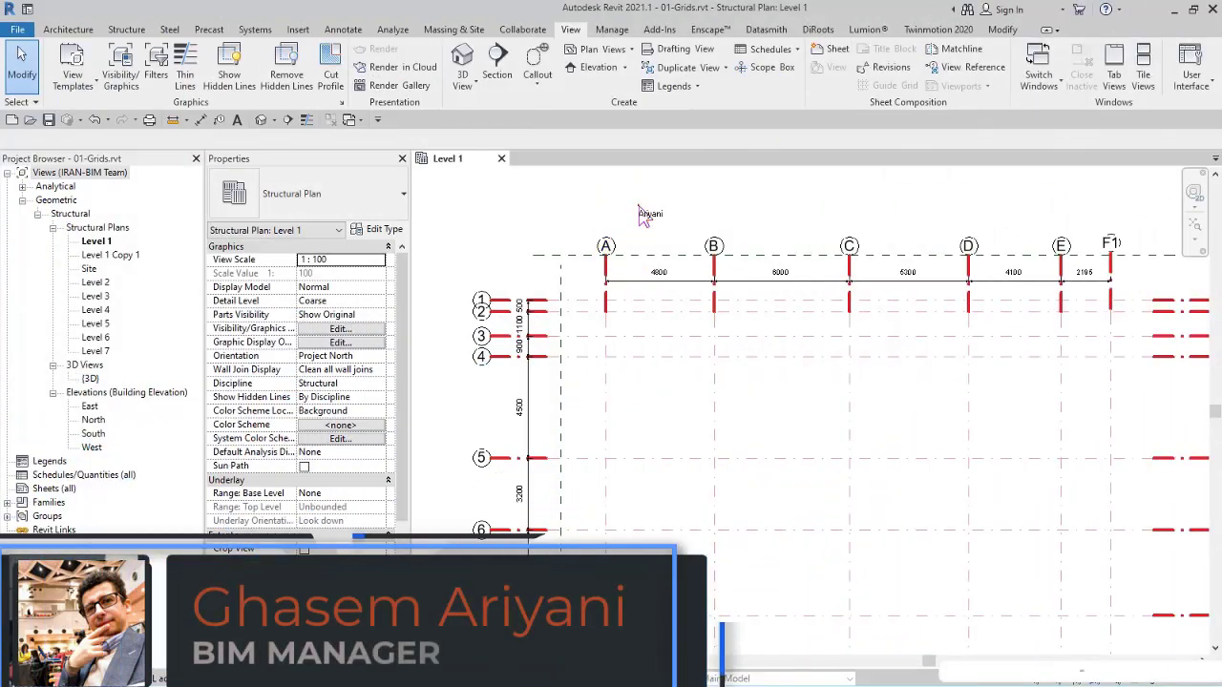
# - Examine the existing head of grid A in the Level 1 structural plan
pyautogui.scroll(3, 668, 246)
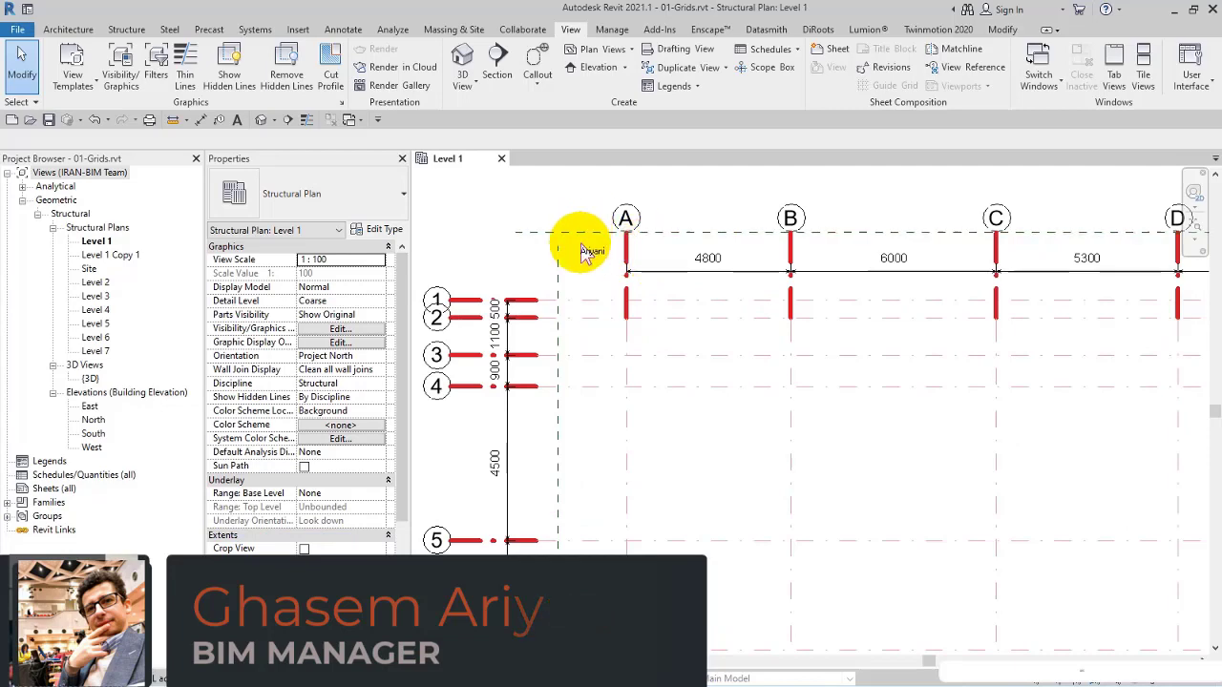
pyautogui.scroll(5, 610, 229)
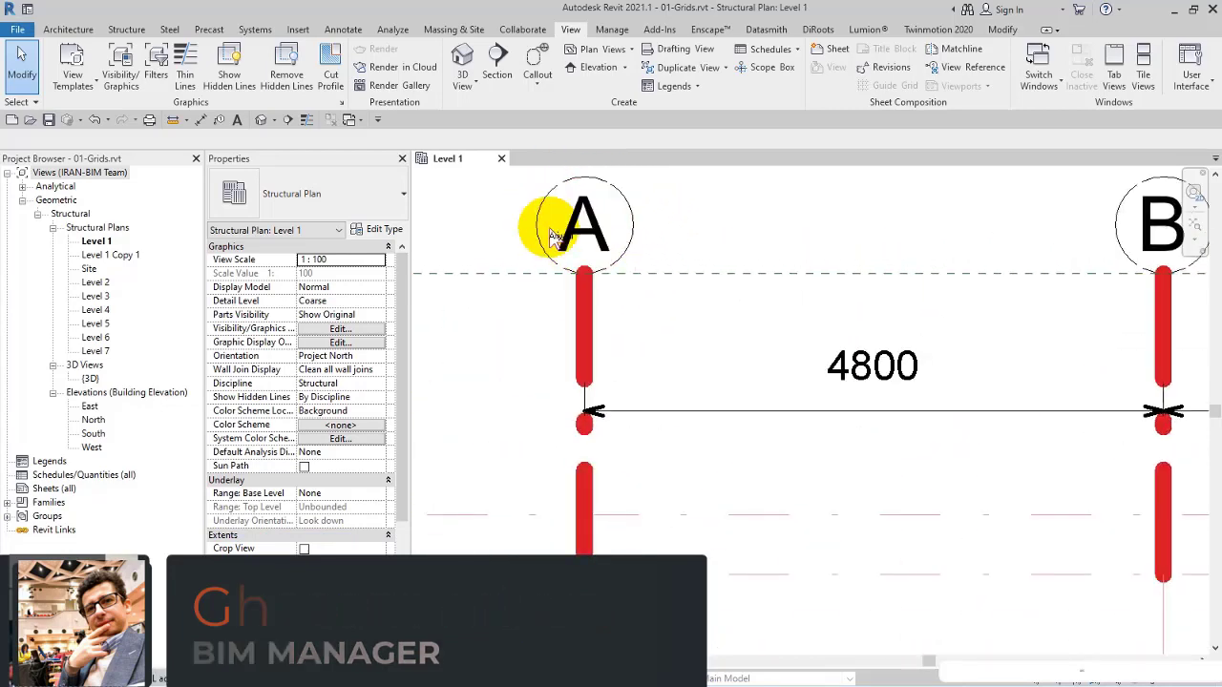
pyautogui.click(591, 264)
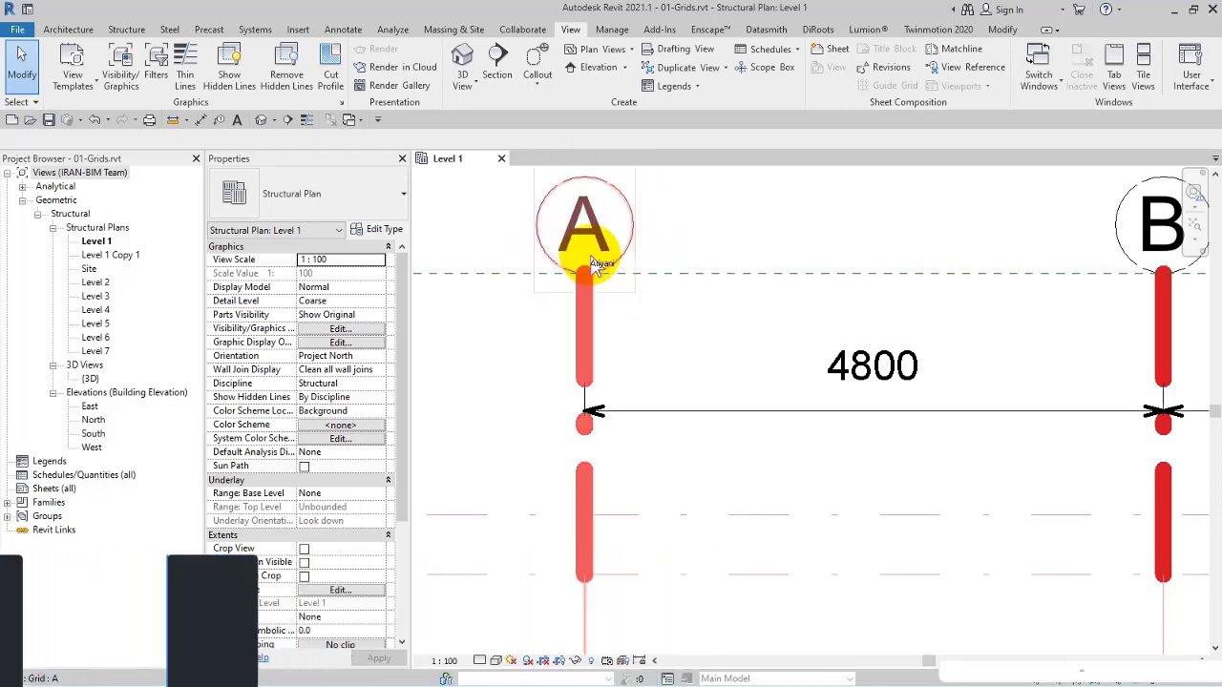
pyautogui.press('Escape')
pyautogui.scroll(-2, 618, 307)
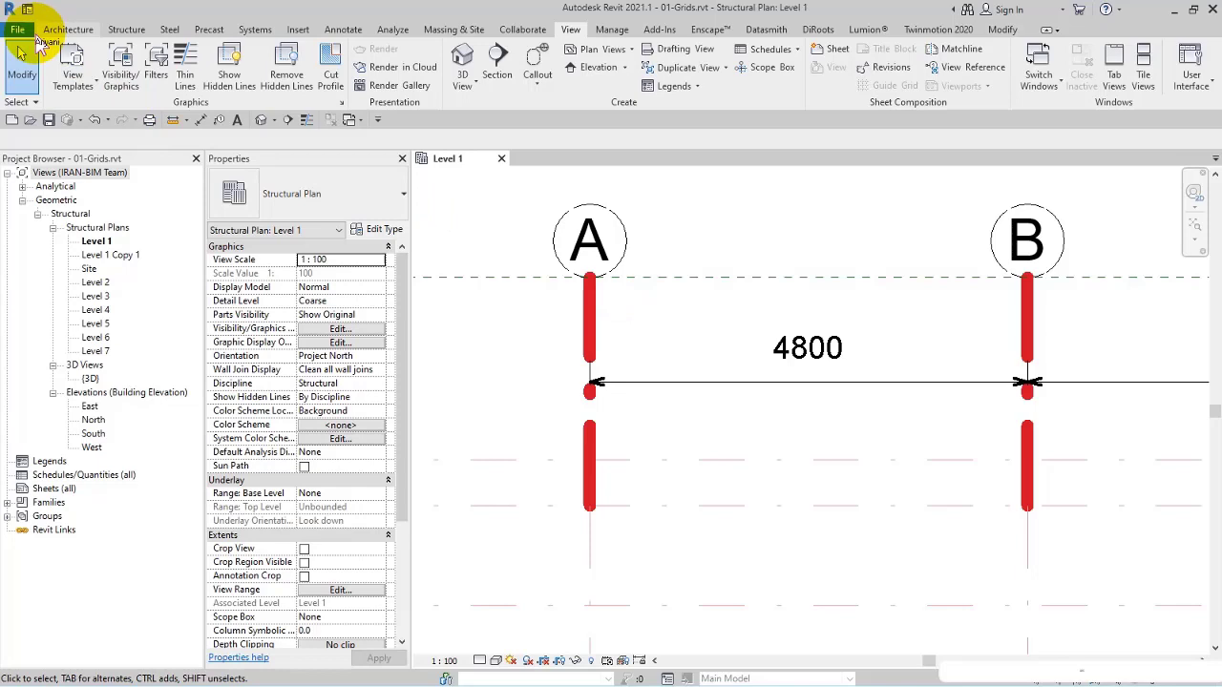
# - Create a new annotation symbol family from the Metric Grid Head.rft template
pyautogui.click(18, 30)
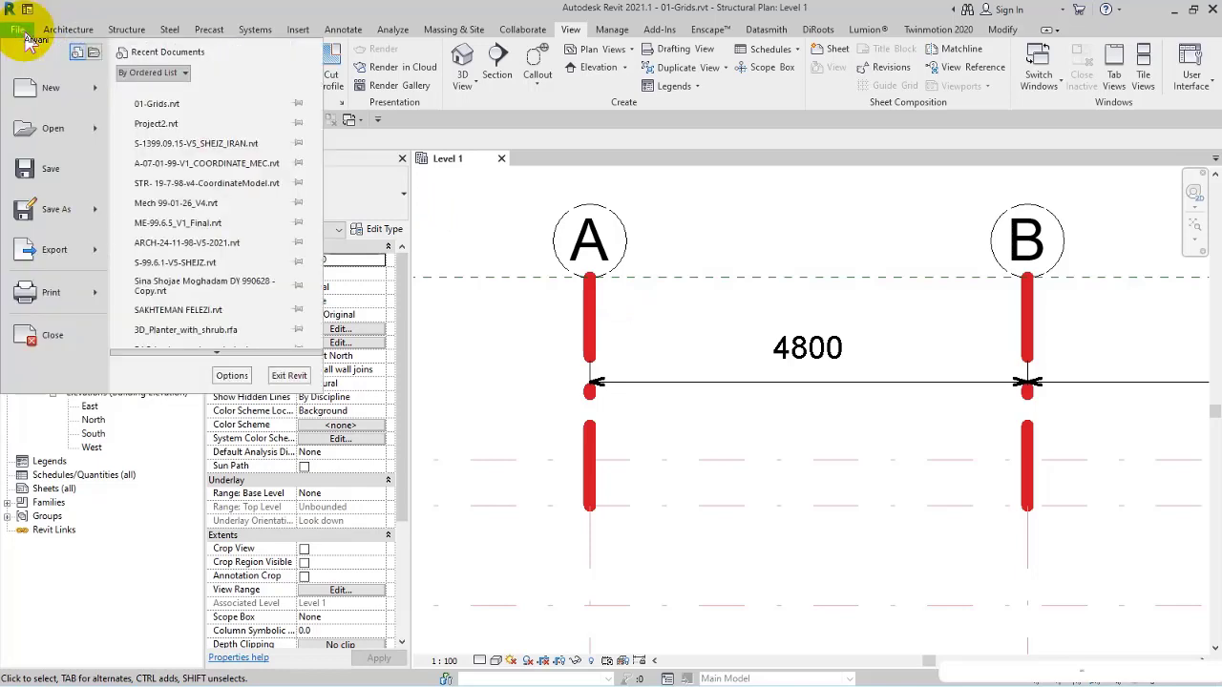
pyautogui.click(108, 90)
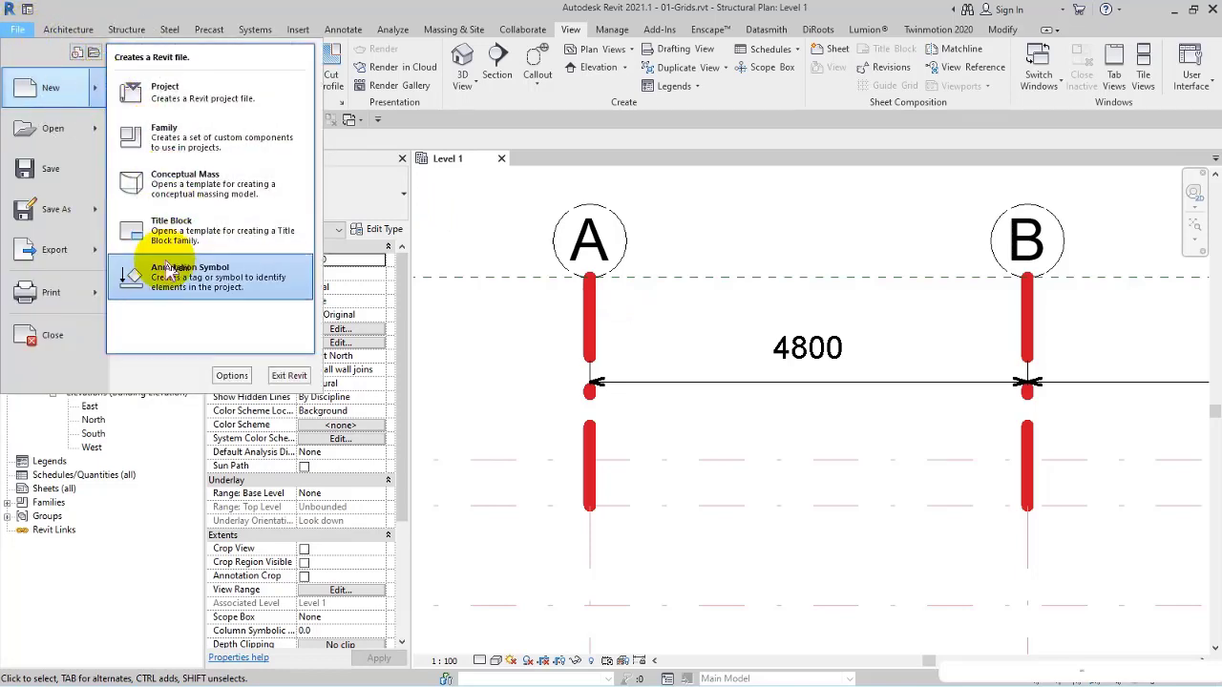
pyautogui.click(194, 286)
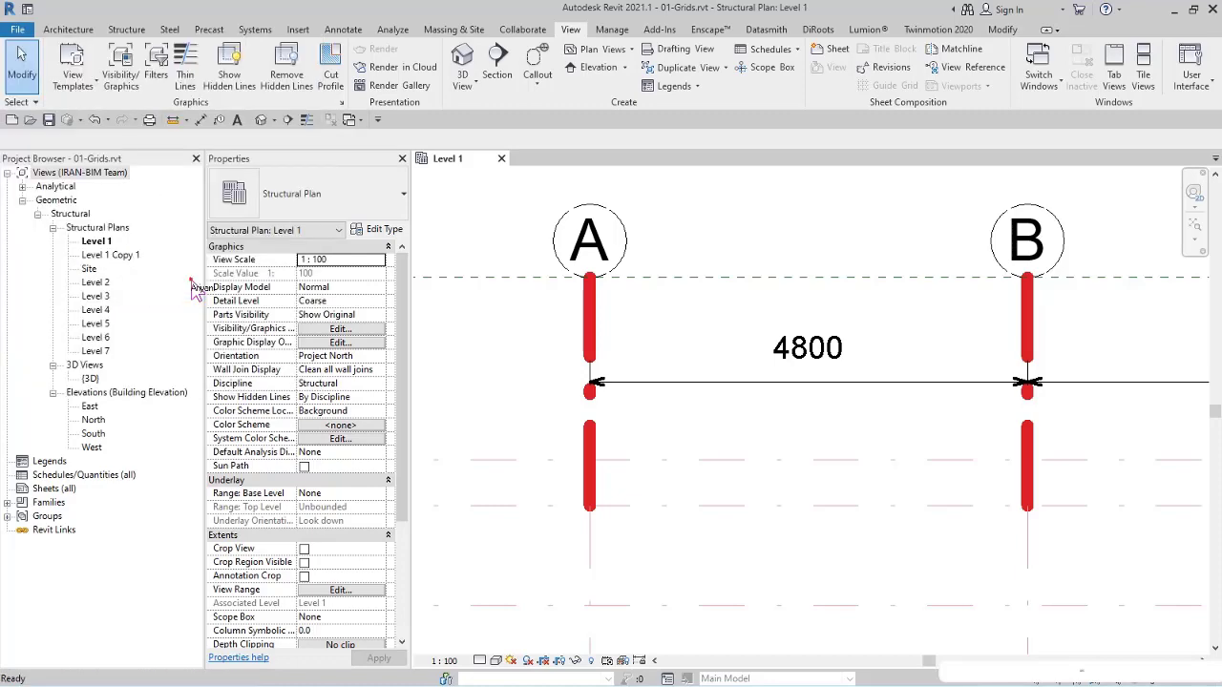
pyautogui.click(733, 223)
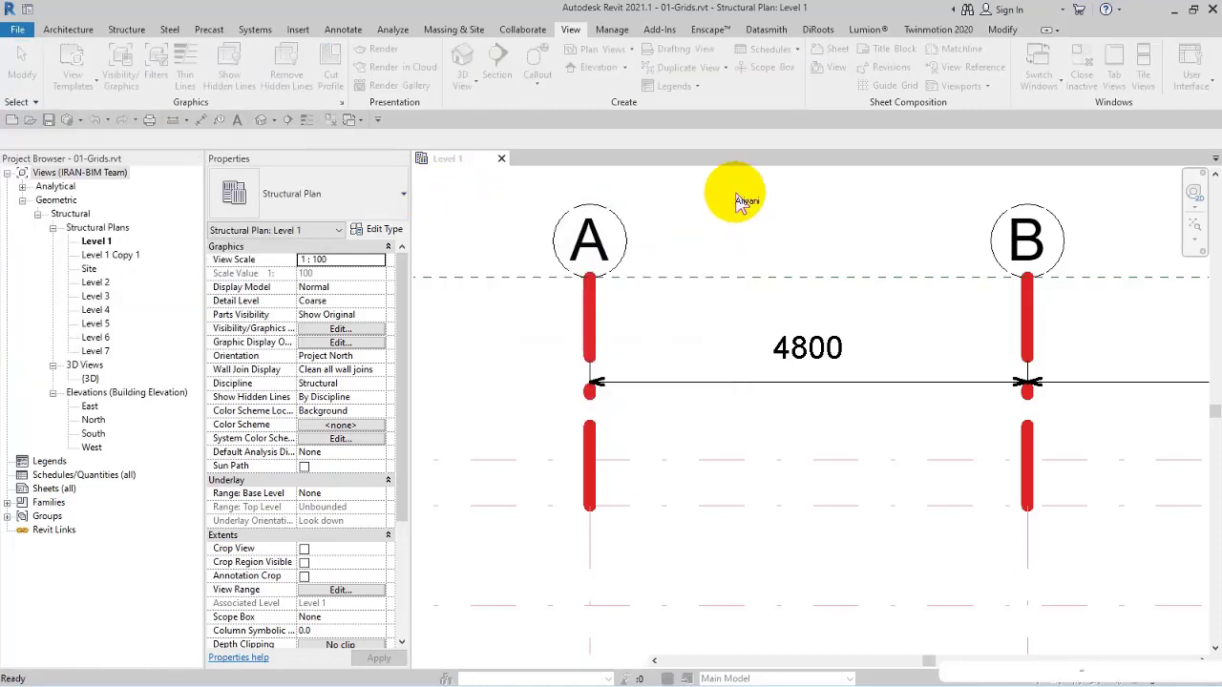
pyautogui.moveTo(582, 38); pyautogui.dragTo(551, 56)
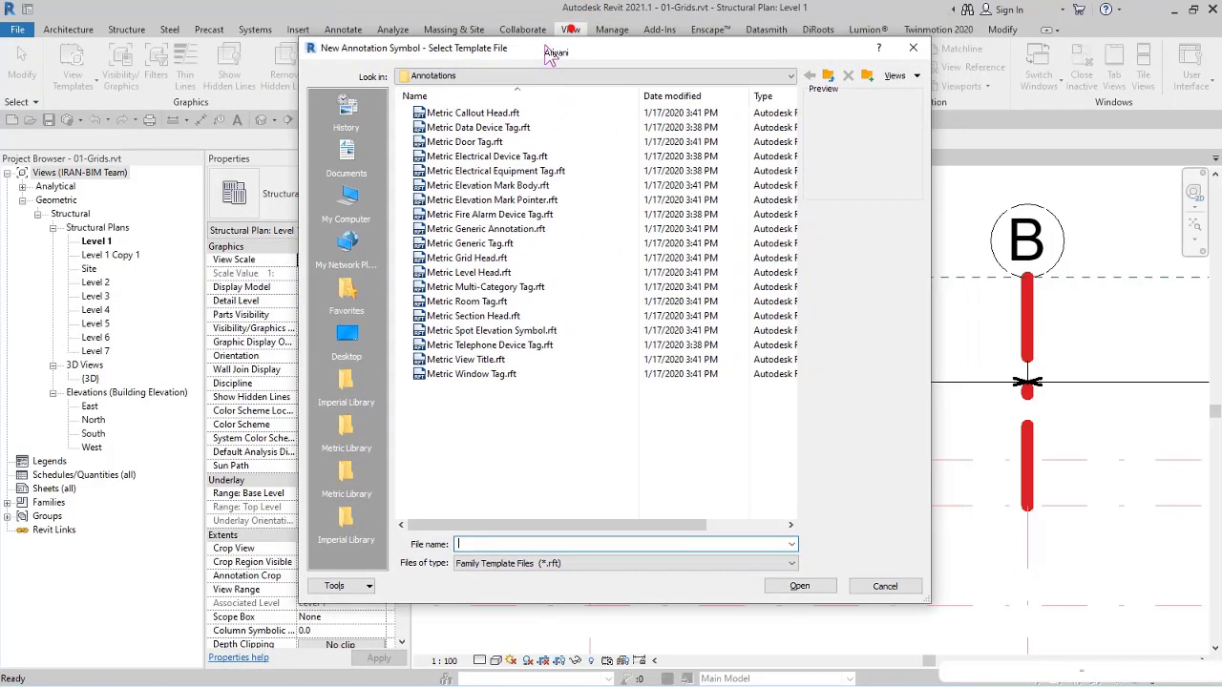
pyautogui.click(469, 259)
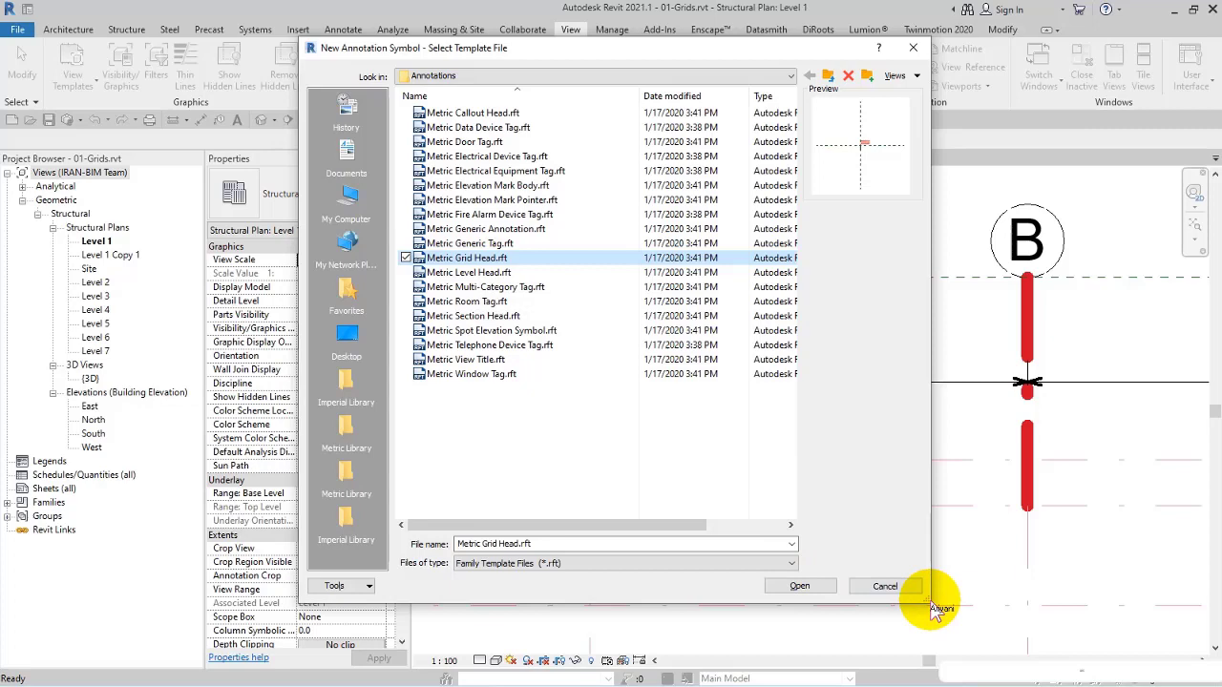
pyautogui.moveTo(933, 605); pyautogui.dragTo(931, 520)
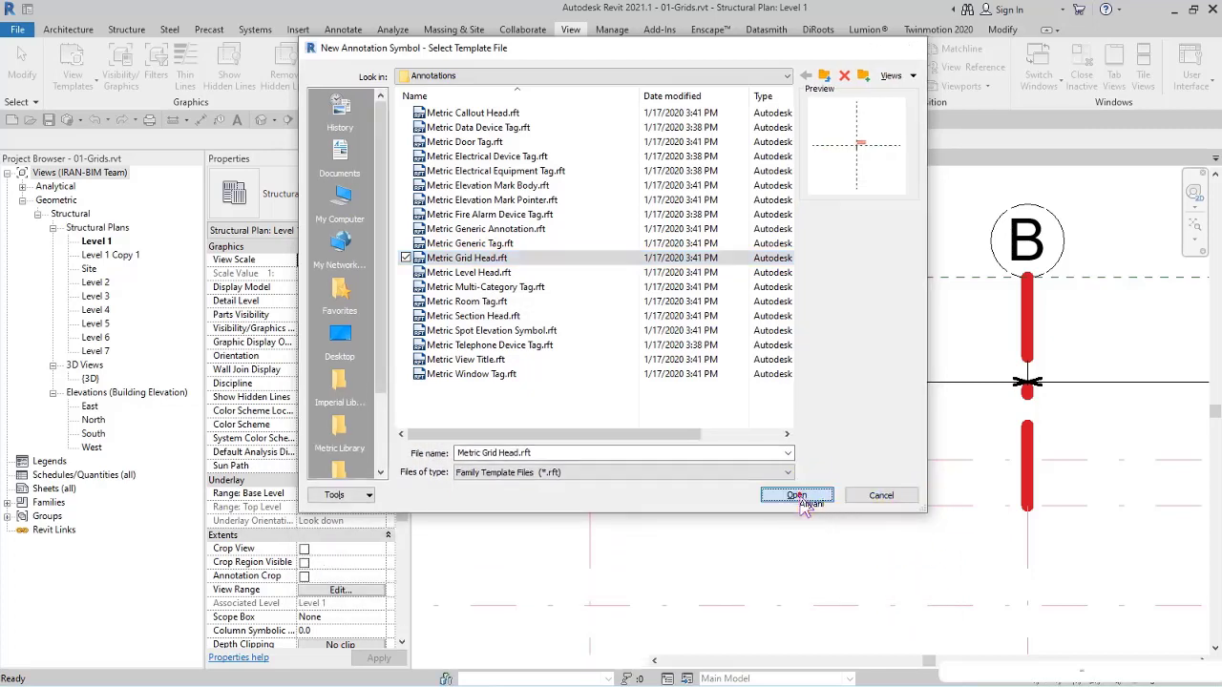
pyautogui.click(800, 498)
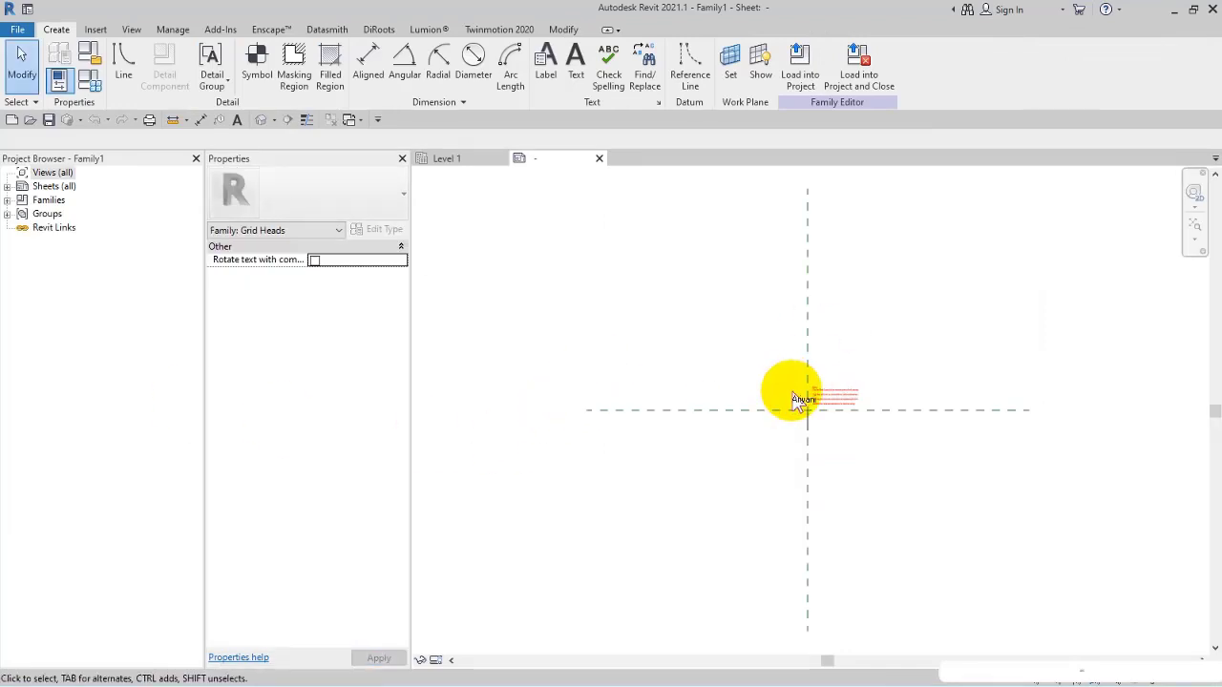
# - Examine the grid head template's two reference planes, its dummy line and the red instruction note
pyautogui.scroll(5, 802, 406)
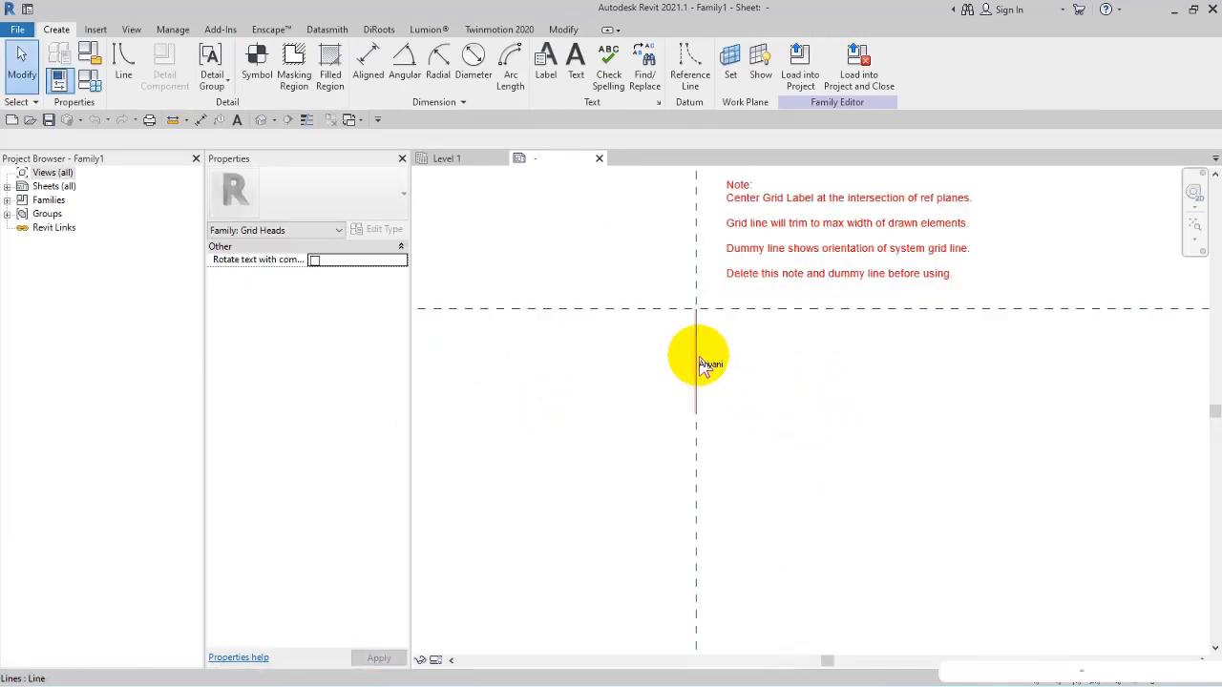
pyautogui.click(701, 363)
pyautogui.click(874, 418)
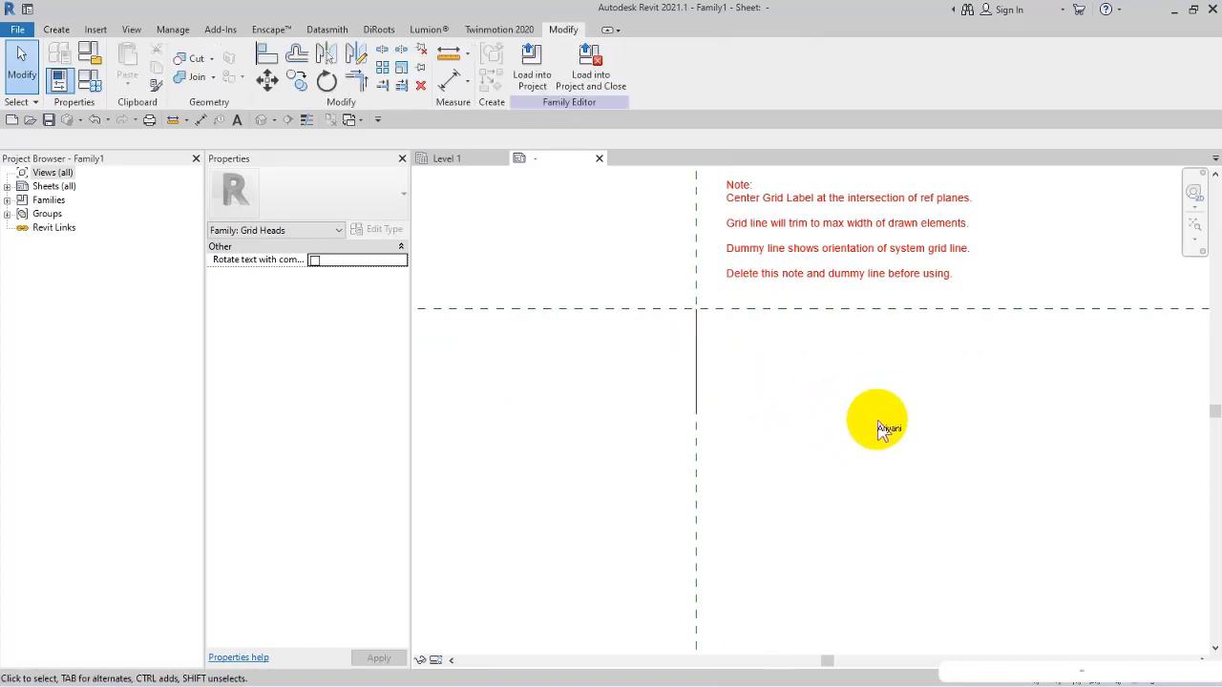
pyautogui.moveTo(832, 399); pyautogui.dragTo(811, 420, button='middle')
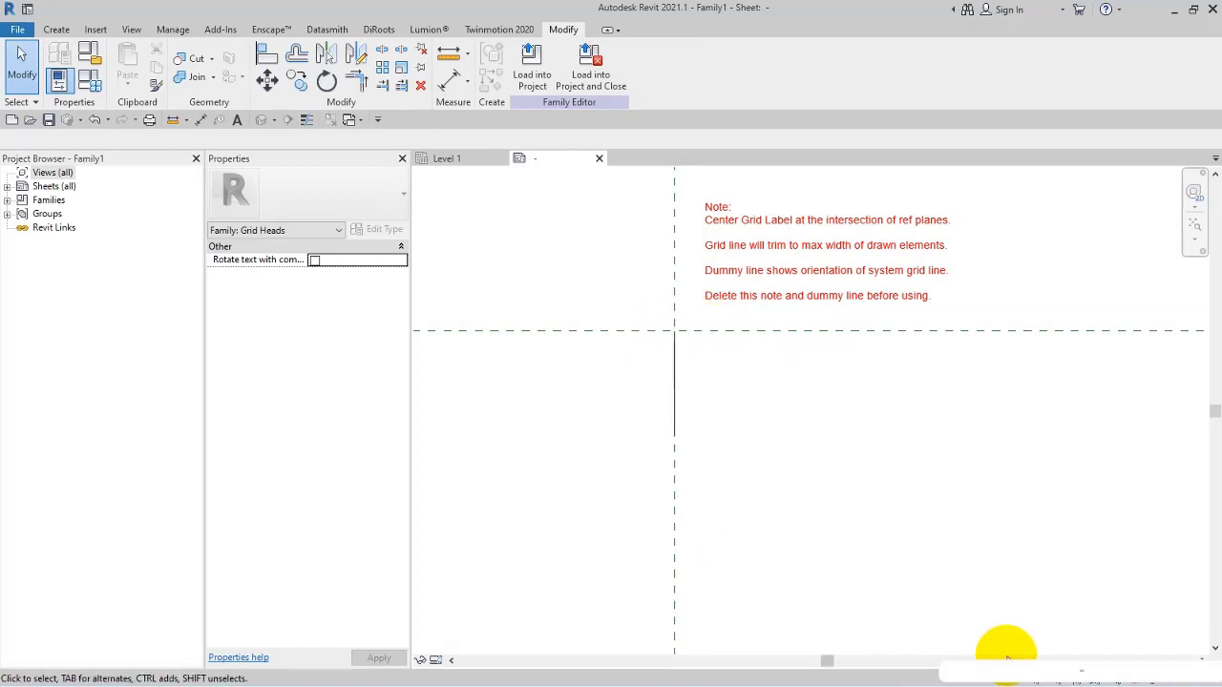
pyautogui.click(649, 329)
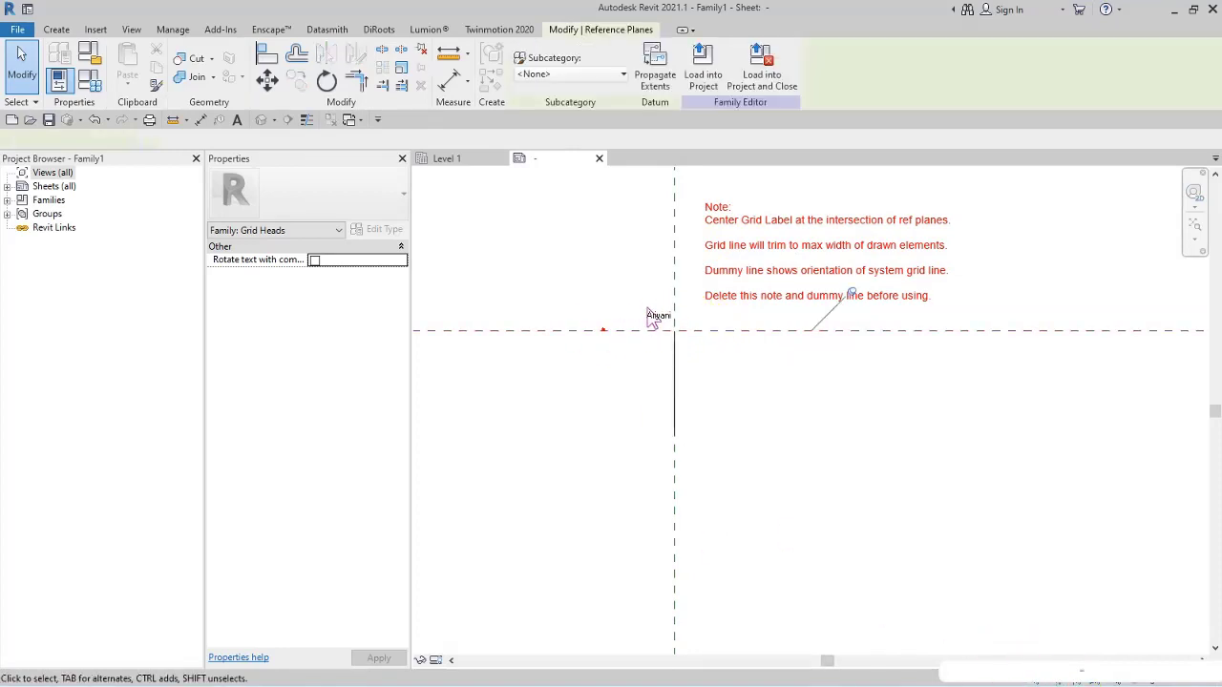
pyautogui.keyDown('ctrl'); pyautogui.click(674, 286); pyautogui.keyUp('ctrl')
pyautogui.keyDown('ctrl'); pyautogui.click(674, 332); pyautogui.keyUp('ctrl')
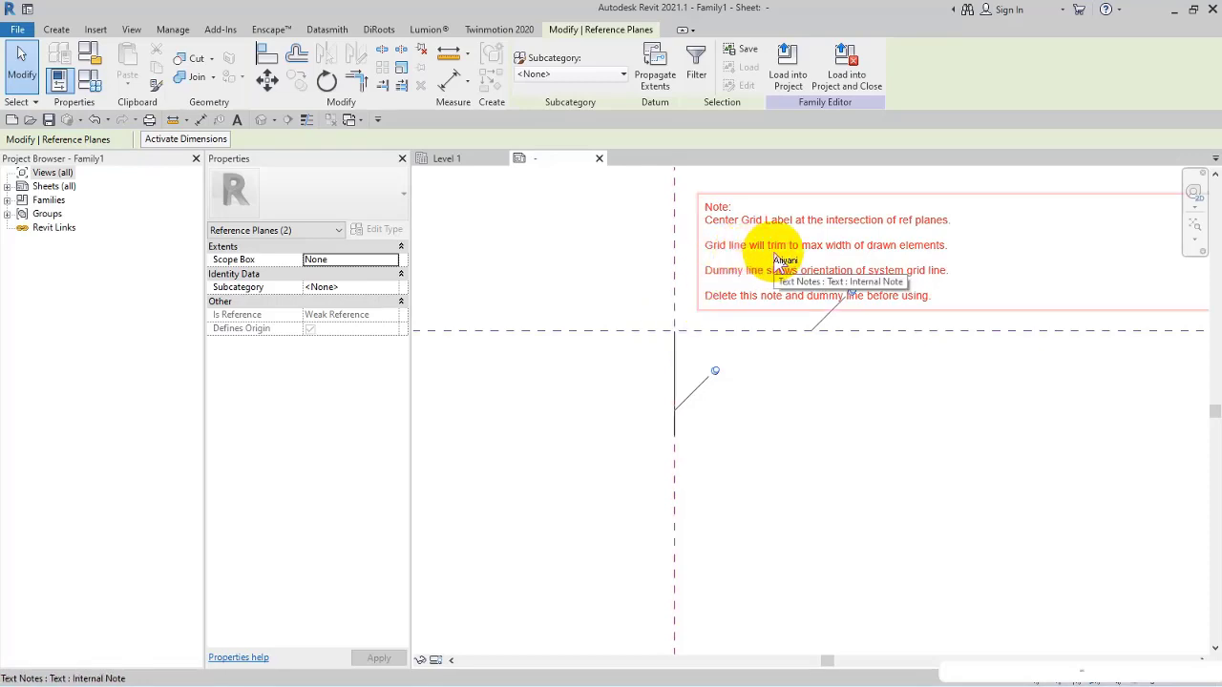
pyautogui.click(784, 394)
pyautogui.click(674, 381)
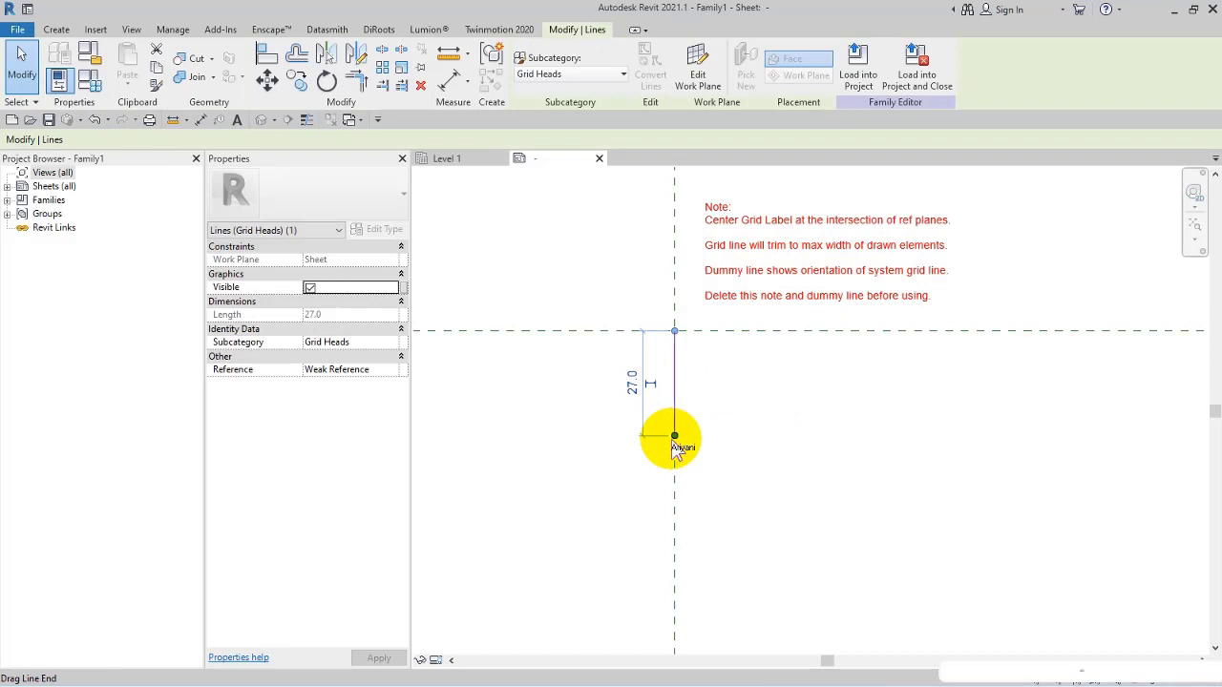
pyautogui.click(711, 361)
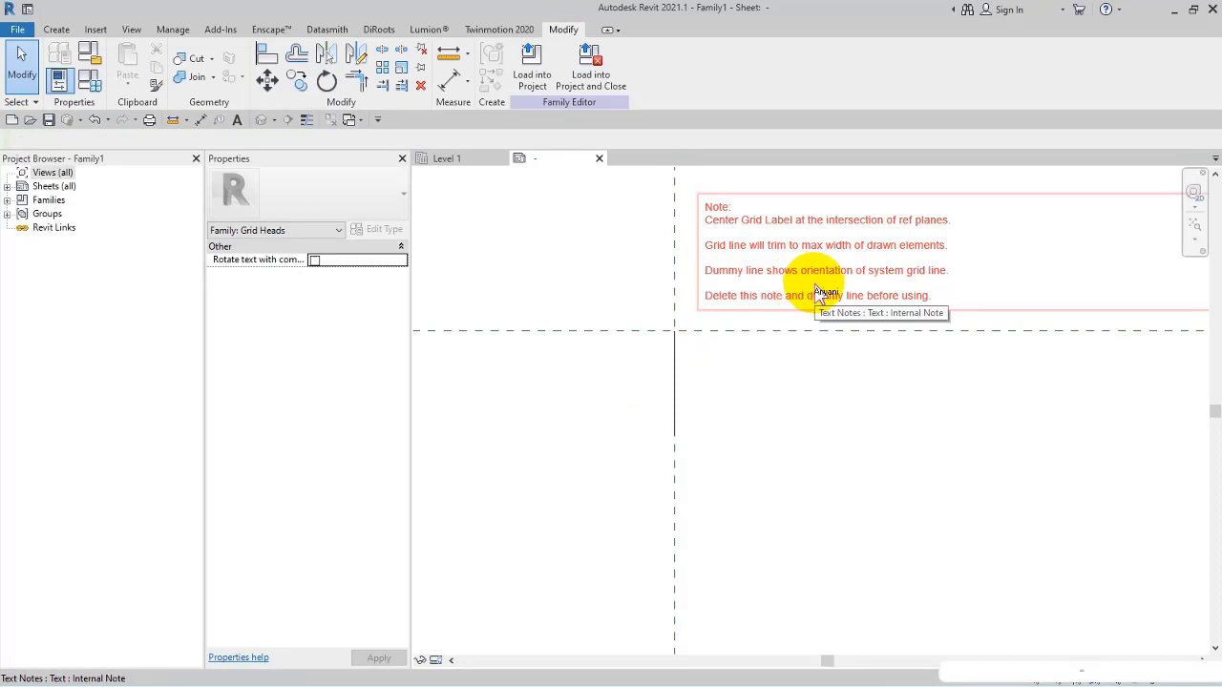
pyautogui.click(674, 348)
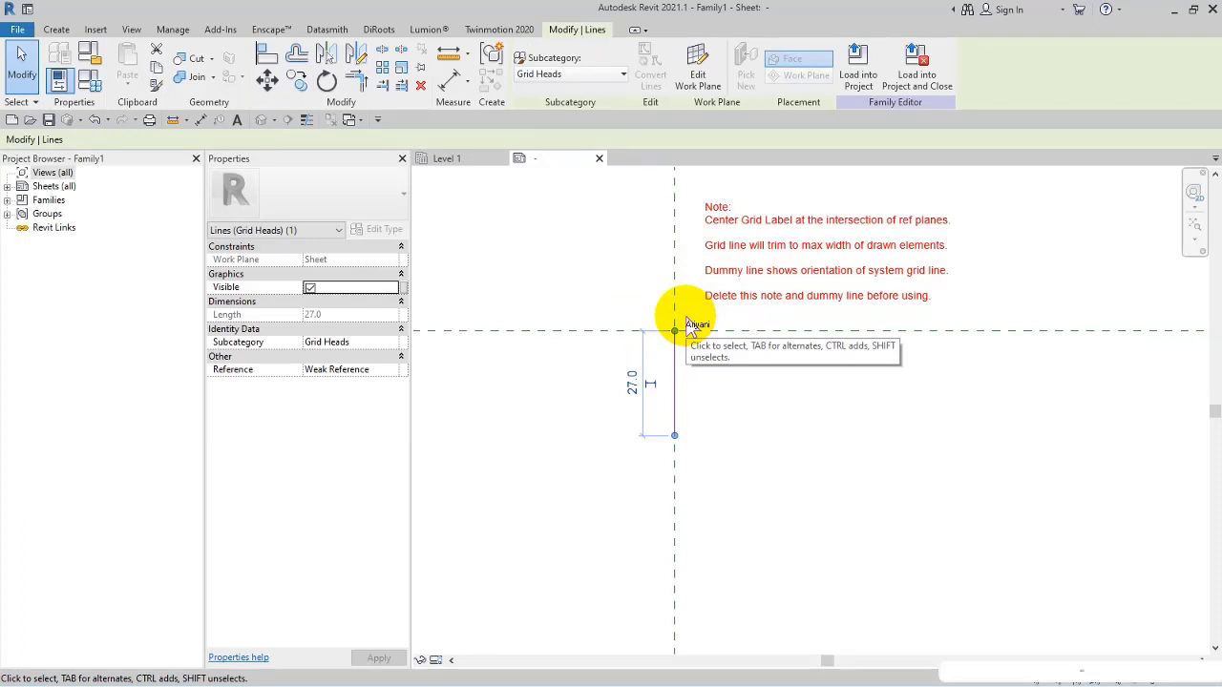
pyautogui.click(831, 360)
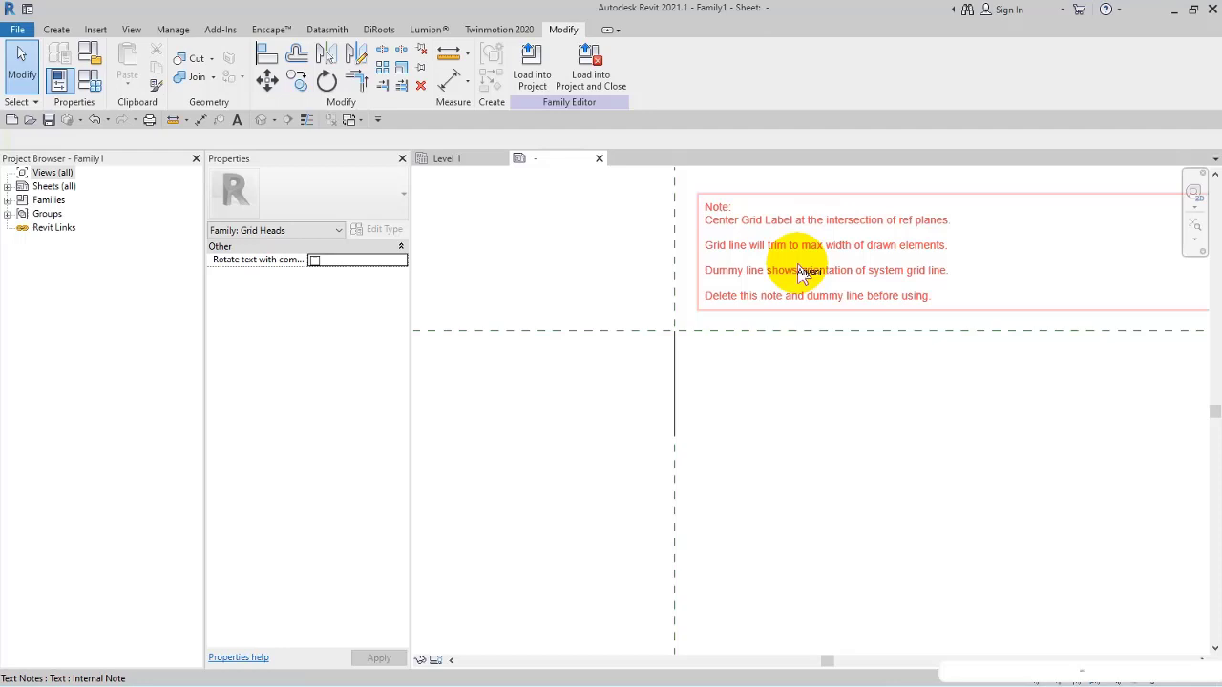
pyautogui.click(769, 241)
pyautogui.moveTo(706, 246); pyautogui.dragTo(801, 246)
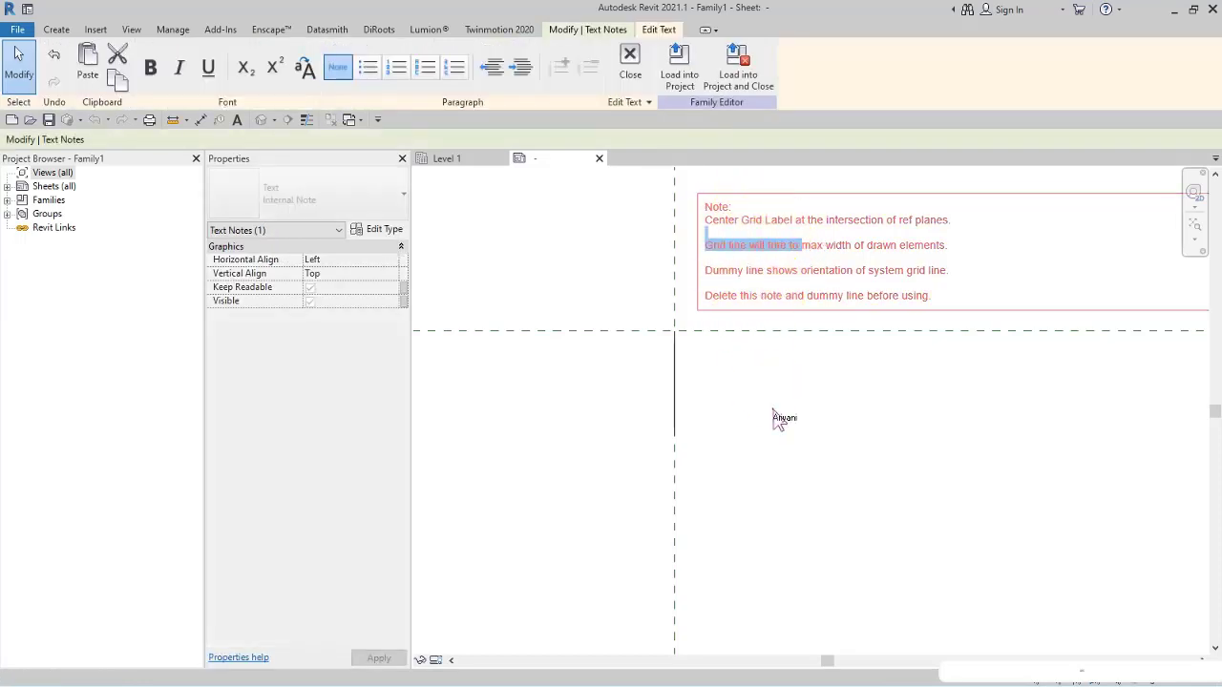
pyautogui.click(867, 327)
# - Delete the dummy line and the red instruction note from the grid head family
pyautogui.click(676, 357)
pyautogui.press('Delete')
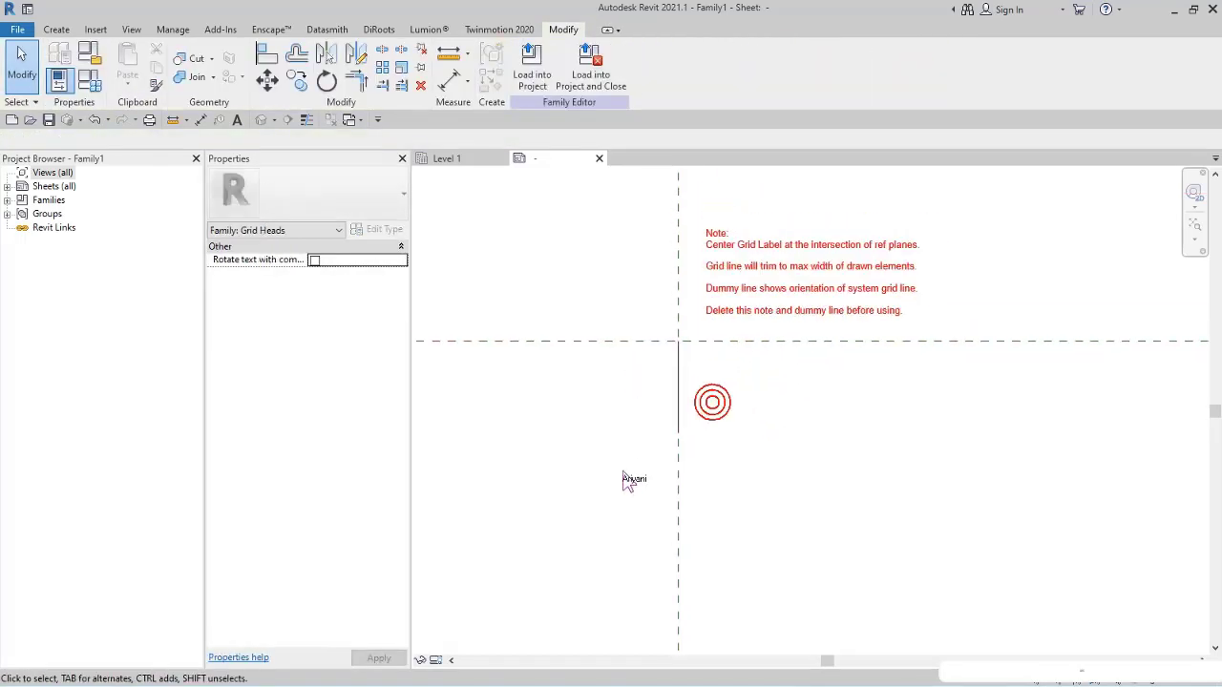
pyautogui.moveTo(983, 267); pyautogui.dragTo(1188, 172)
pyautogui.scroll(-2, 792, 505)
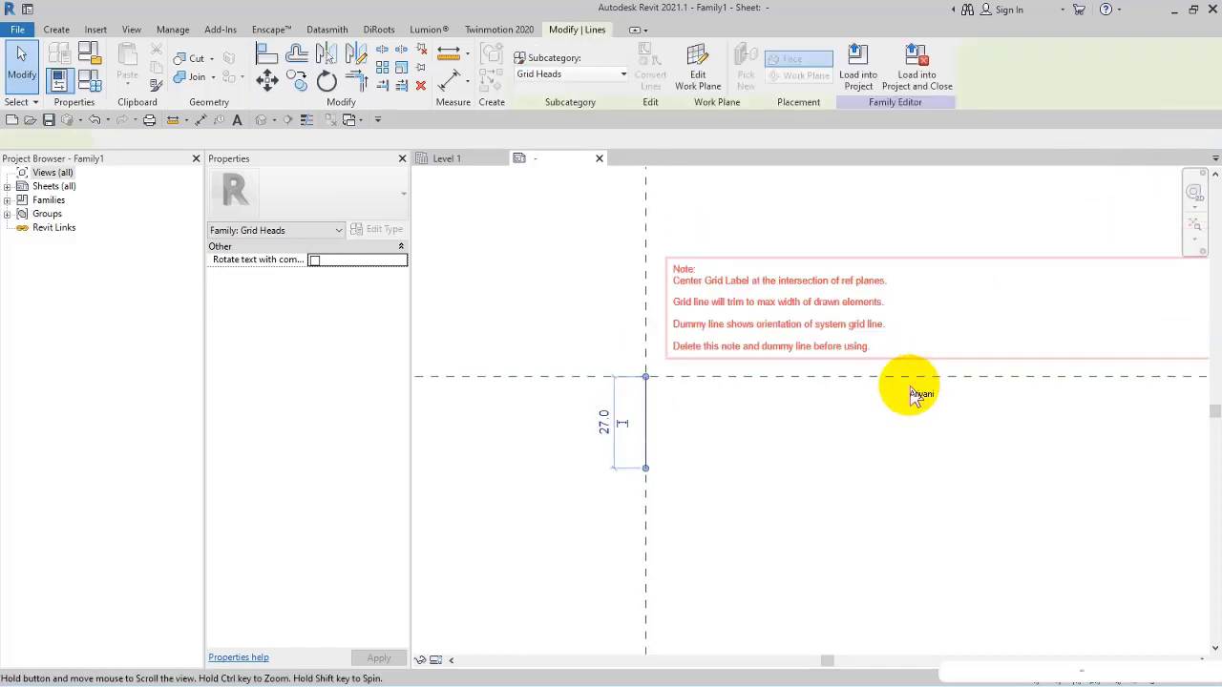
pyautogui.keyDown('ctrl'); pyautogui.click(883, 355); pyautogui.keyUp('ctrl')
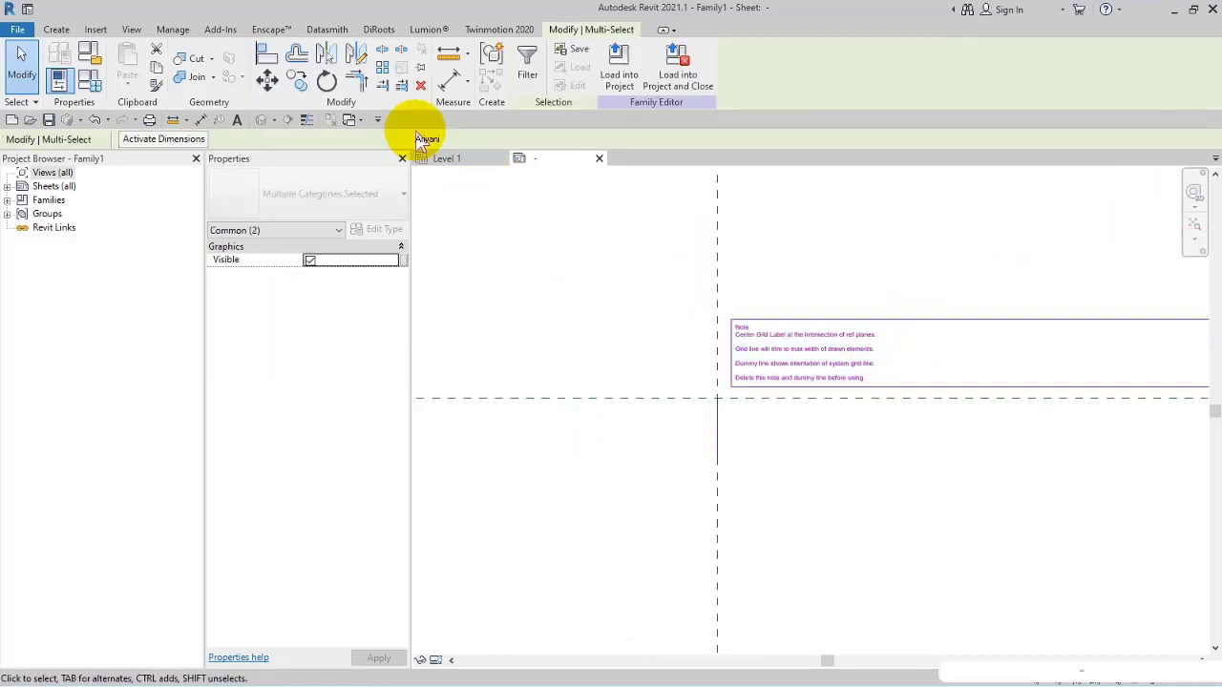
pyautogui.click(420, 84)
pyautogui.click(759, 431)
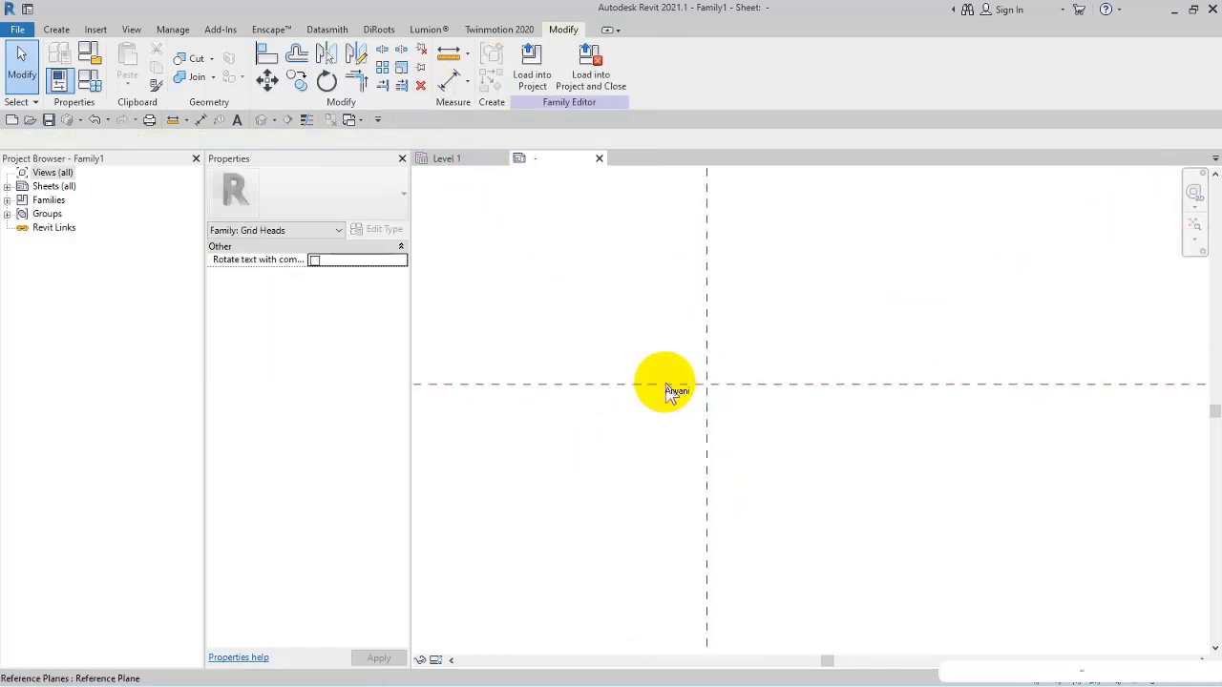
# - Draw a circle centred on the intersection of the two reference planes, using the Grid Heads subcategory
pyautogui.click(63, 31)
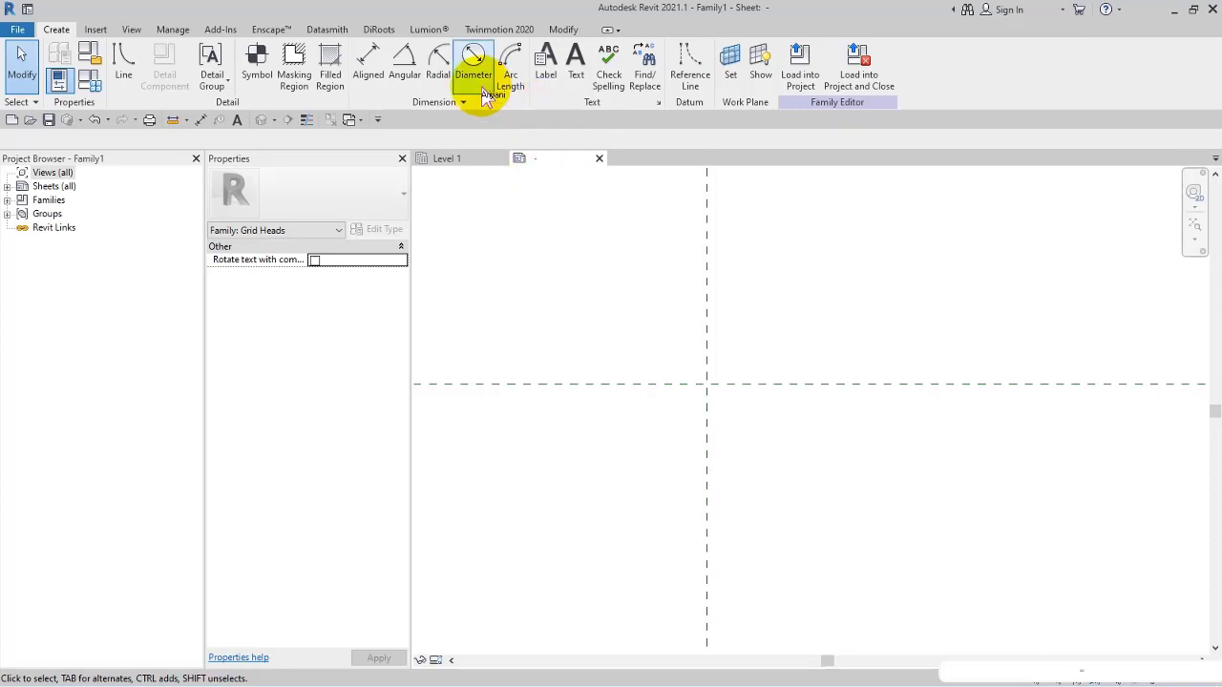
pyautogui.click(124, 66)
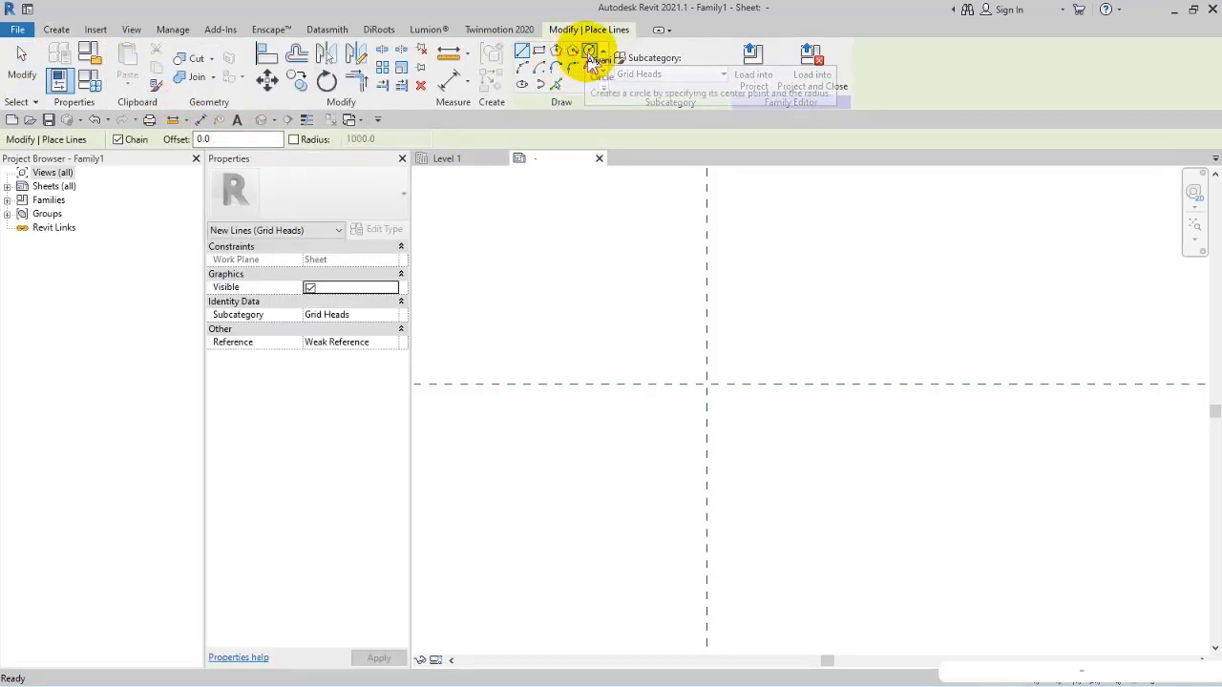
pyautogui.click(591, 54)
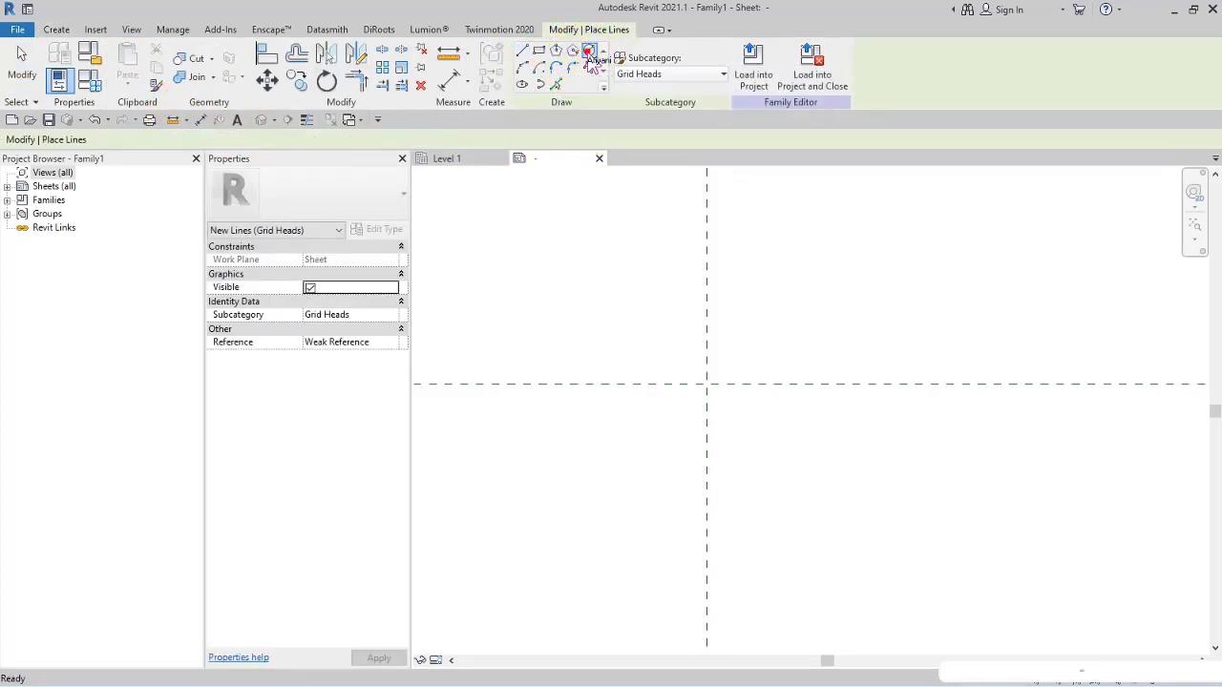
pyautogui.click(707, 385)
pyautogui.click(716, 372)
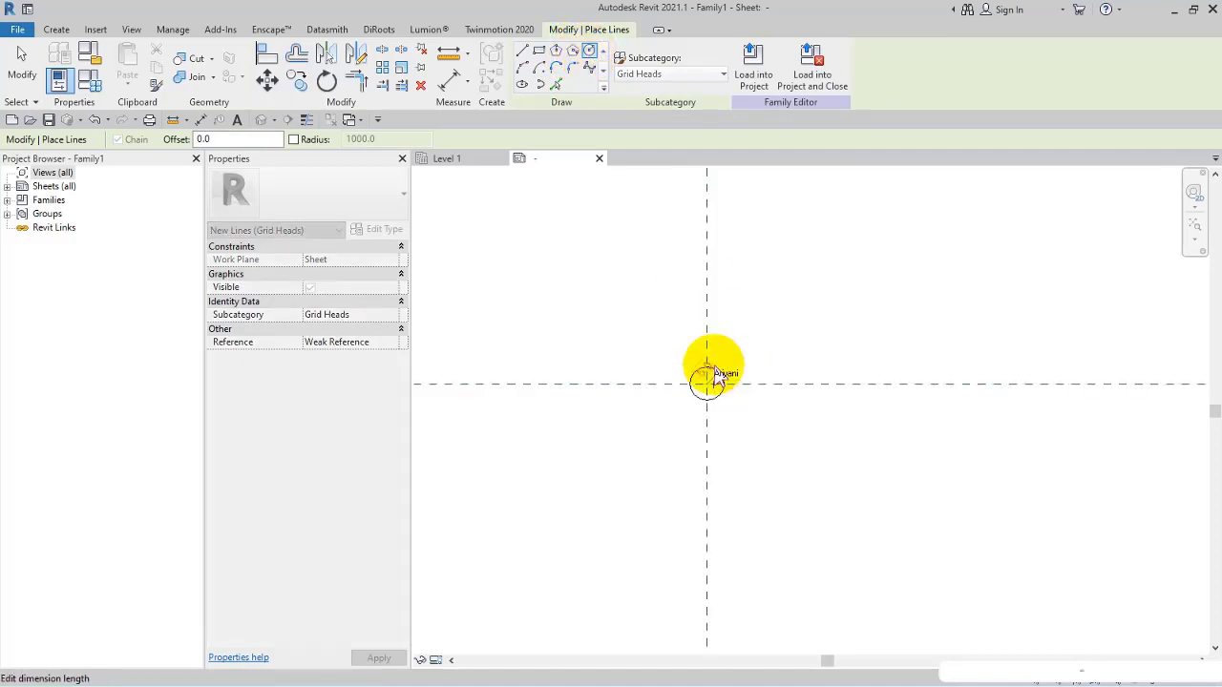
# - Draw a concentric inner circle with a radius of 4.5 at the reference plane intersection, and end line placement
pyautogui.scroll(4, 715, 377)
pyautogui.click(681, 397)
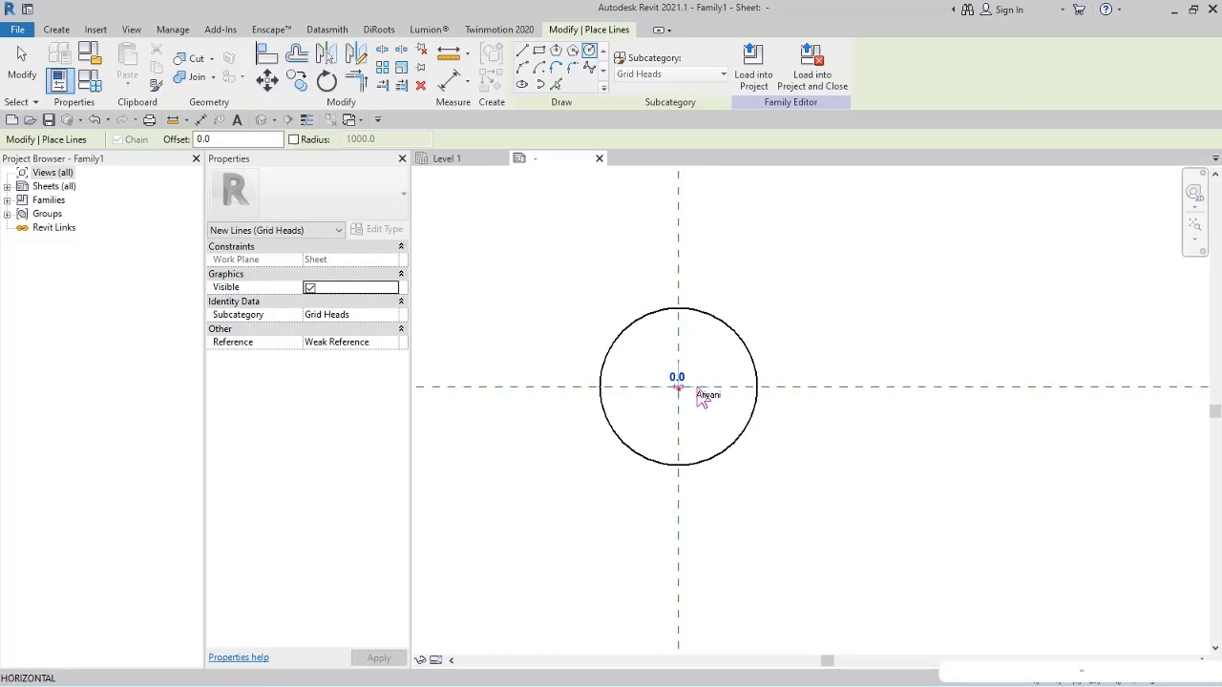
pyautogui.write('4.5')
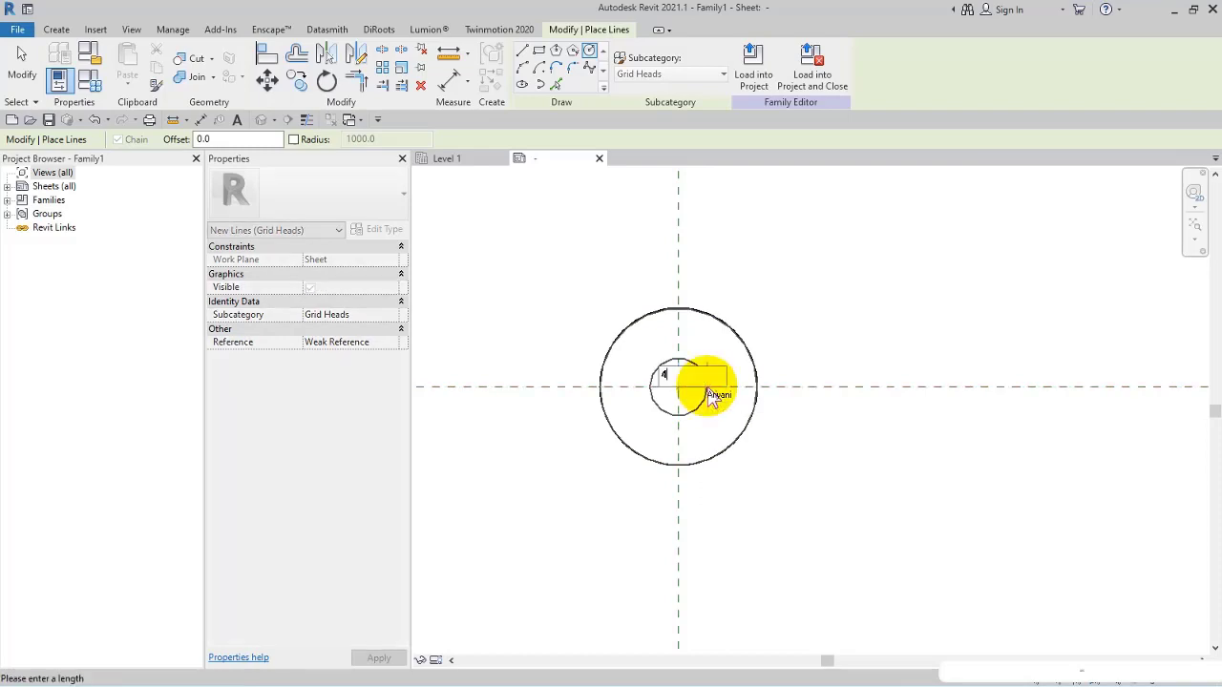
pyautogui.press('Return')
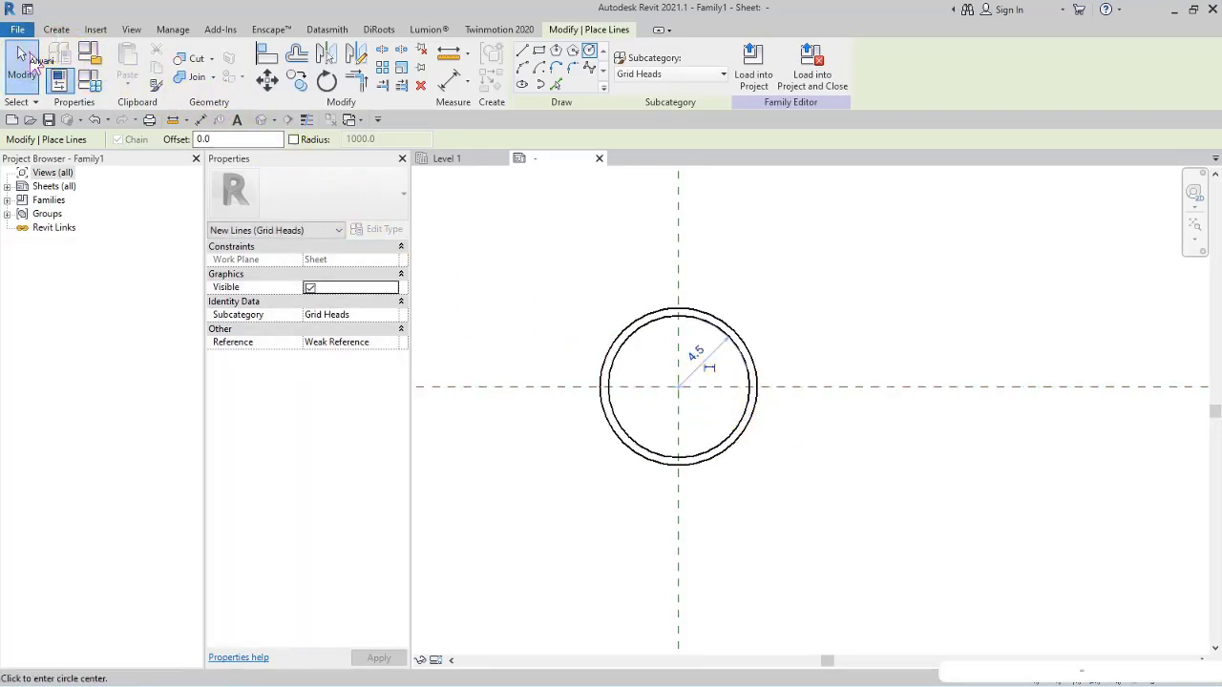
pyautogui.click(21, 63)
pyautogui.scroll(-2, 552, 399)
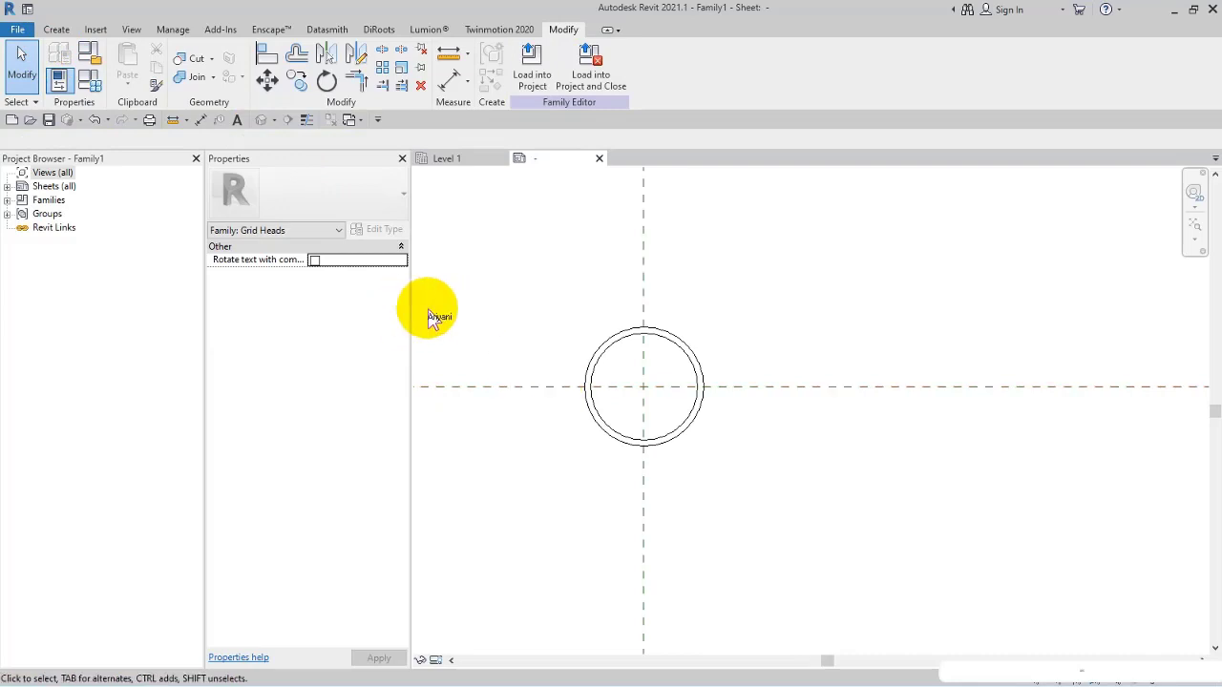
# - Create a filled region between the outer and inner circles by picking both, with its boundary set to <Invisible lines>
pyautogui.click(57, 32)
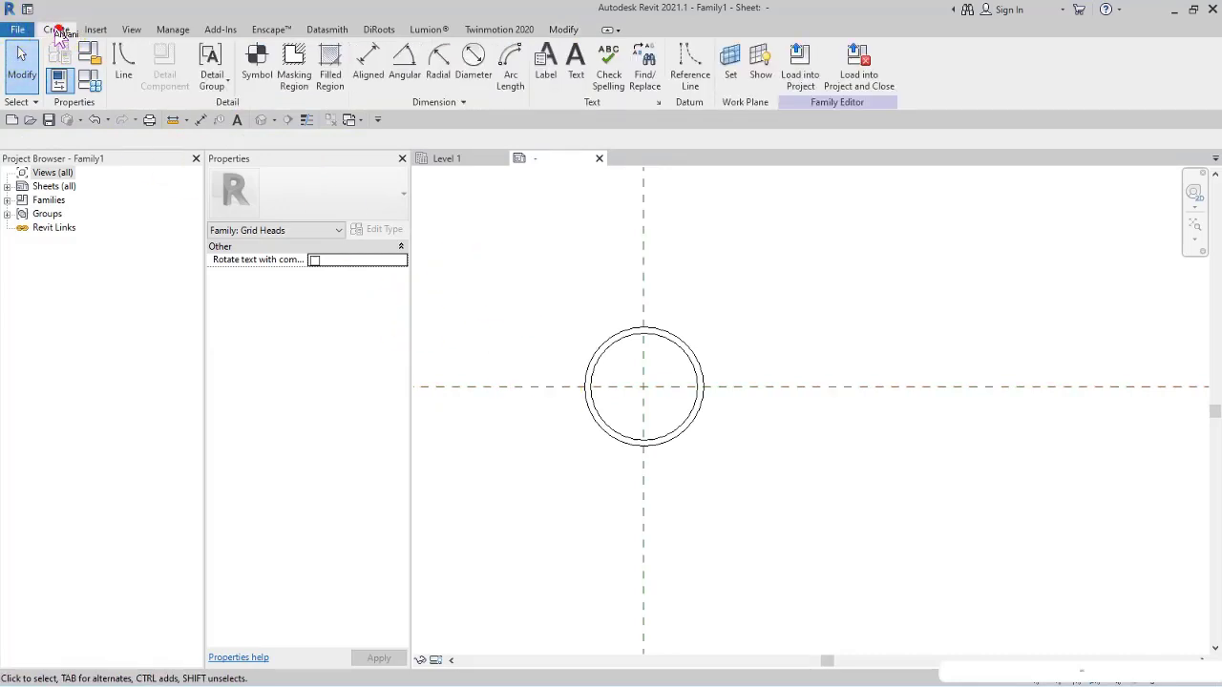
pyautogui.click(334, 68)
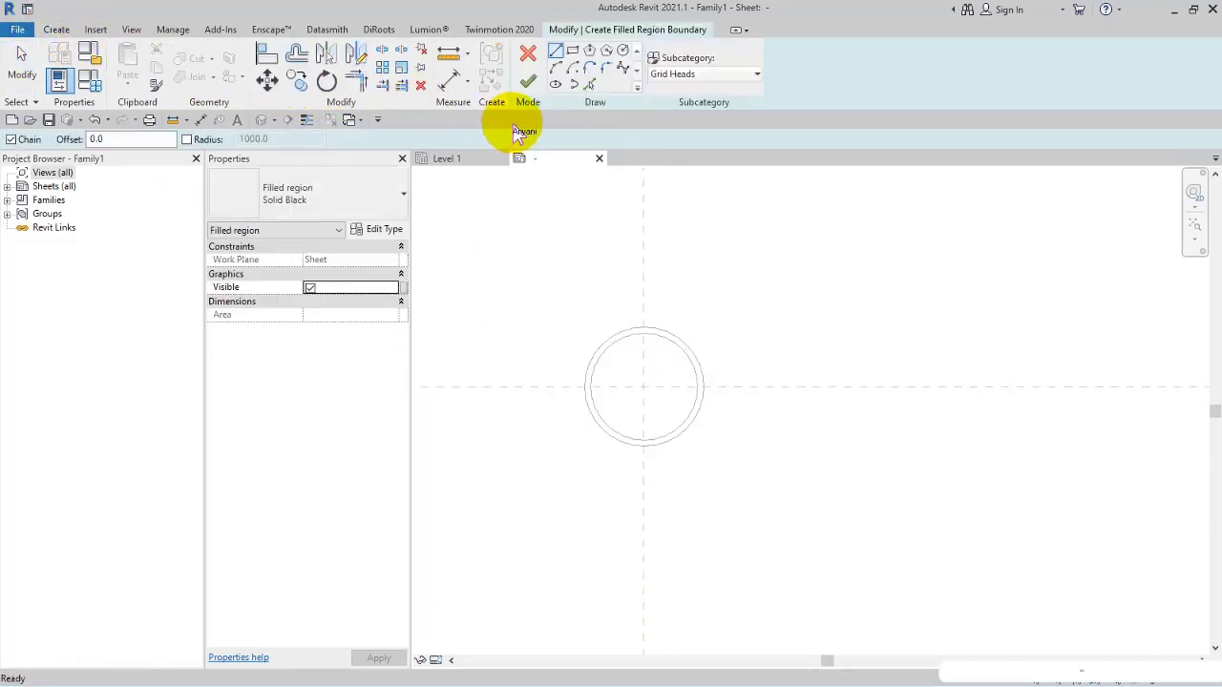
pyautogui.click(589, 85)
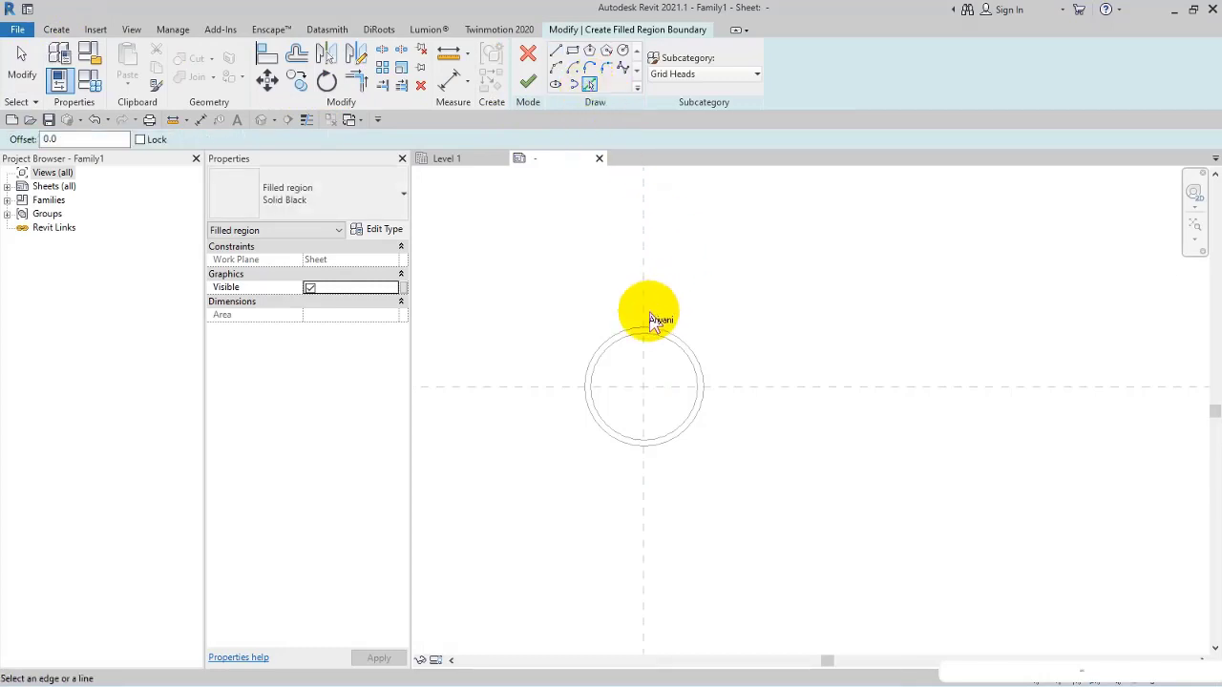
pyautogui.scroll(3, 641, 334)
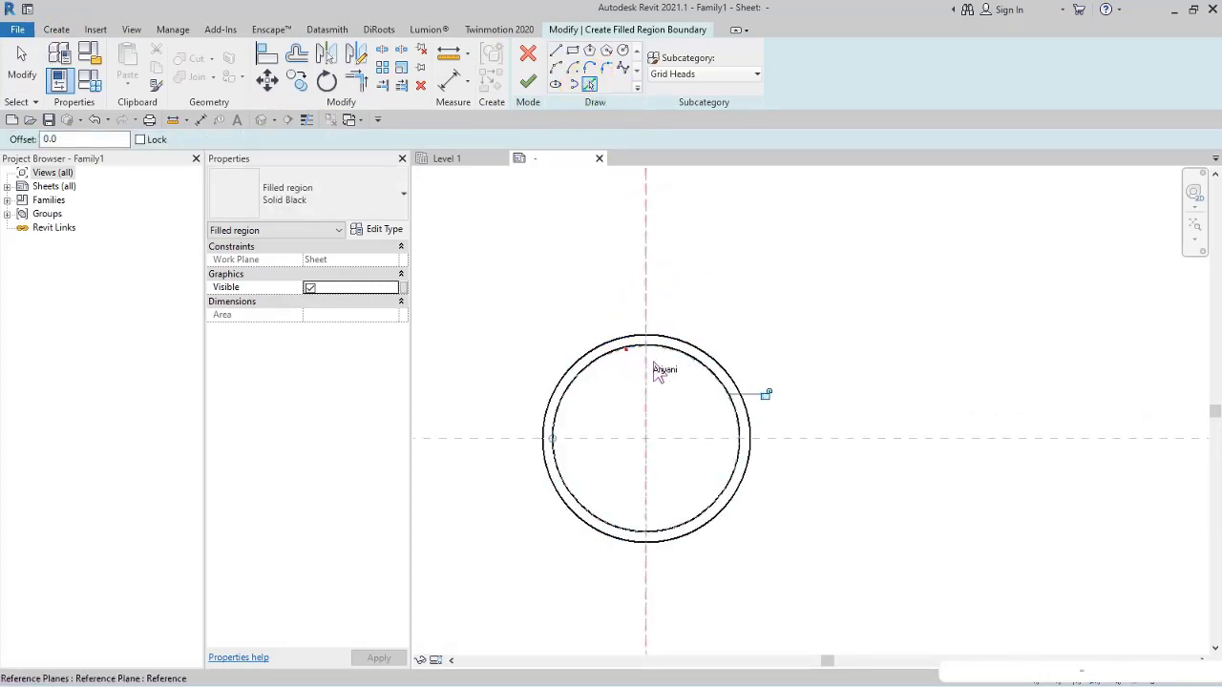
pyautogui.click(662, 337)
pyautogui.click(687, 74)
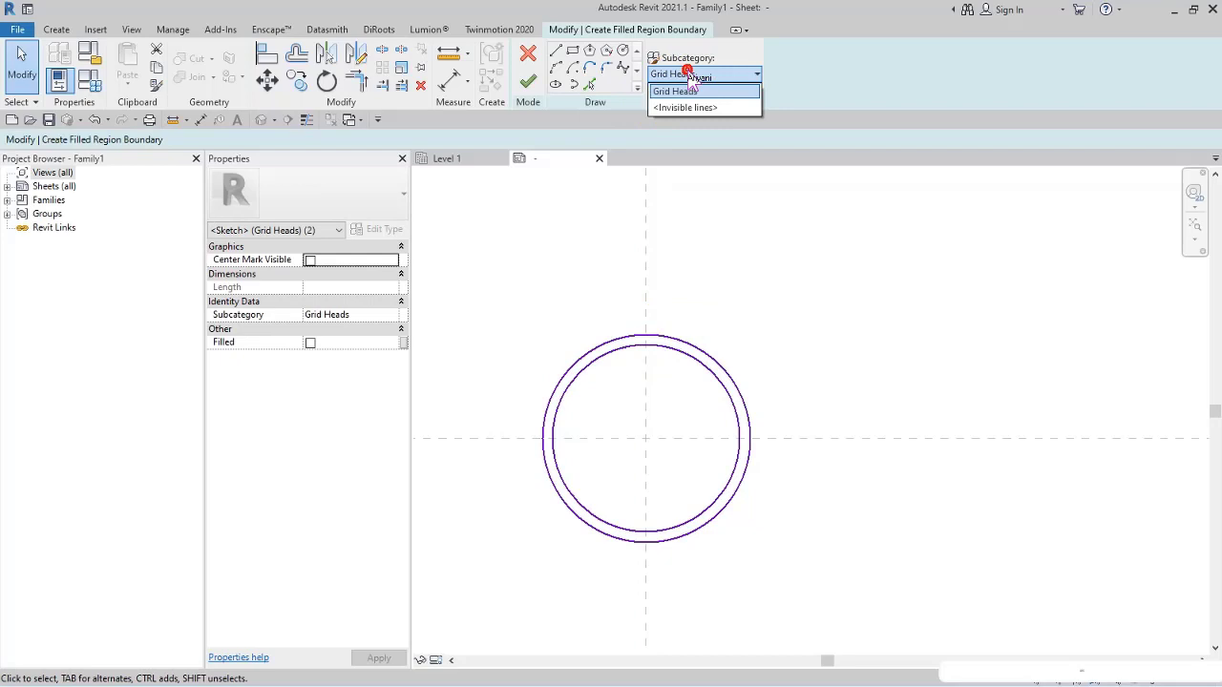
pyautogui.click(733, 112)
pyautogui.click(757, 259)
pyautogui.click(527, 81)
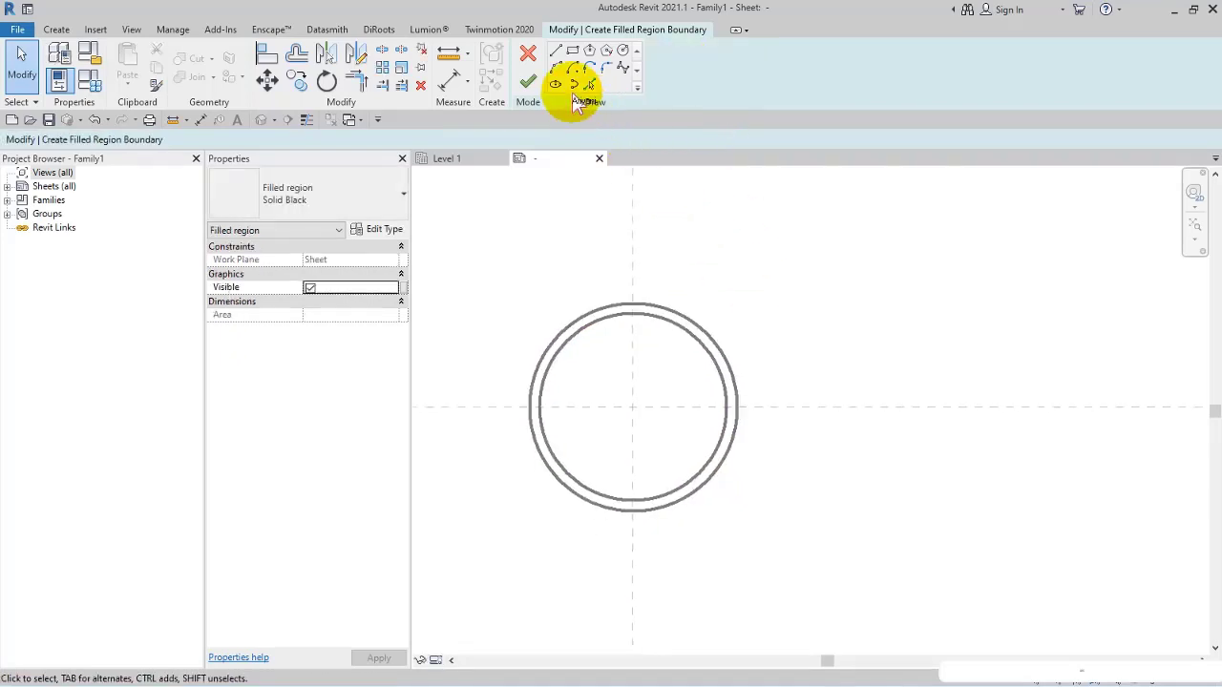
pyautogui.click(745, 262)
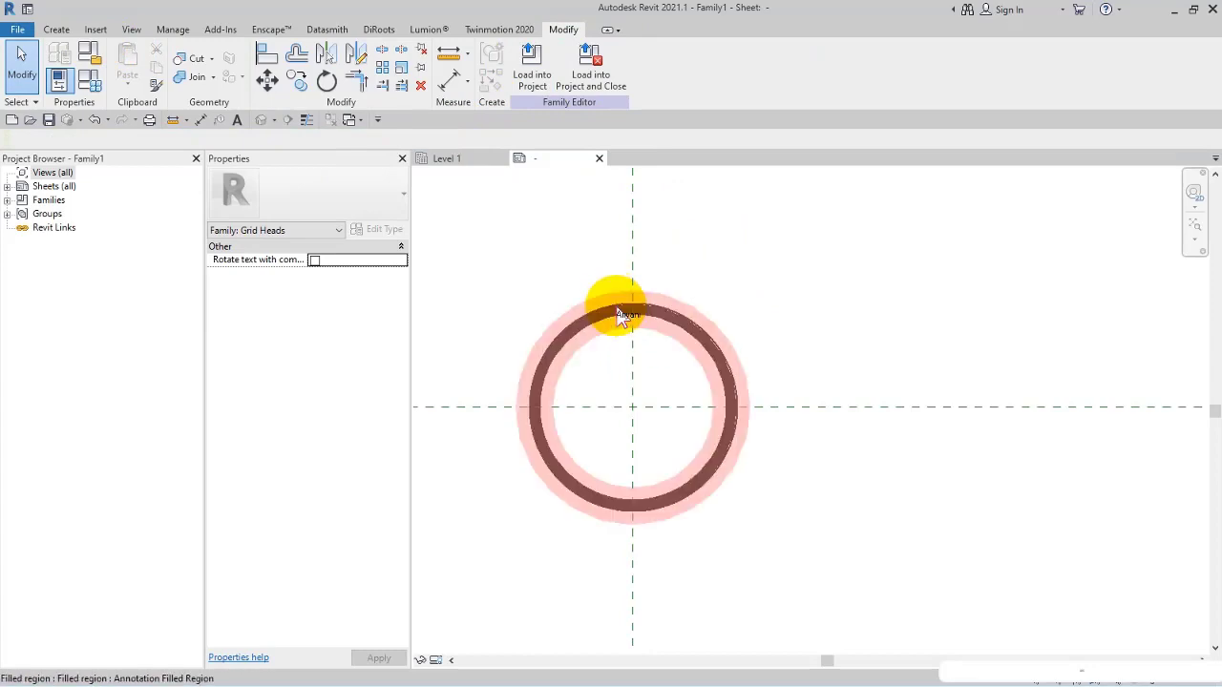
# - Duplicate the ring-shaped filled region's Solid Black type under the name OUT
pyautogui.click(622, 311)
pyautogui.click(386, 233)
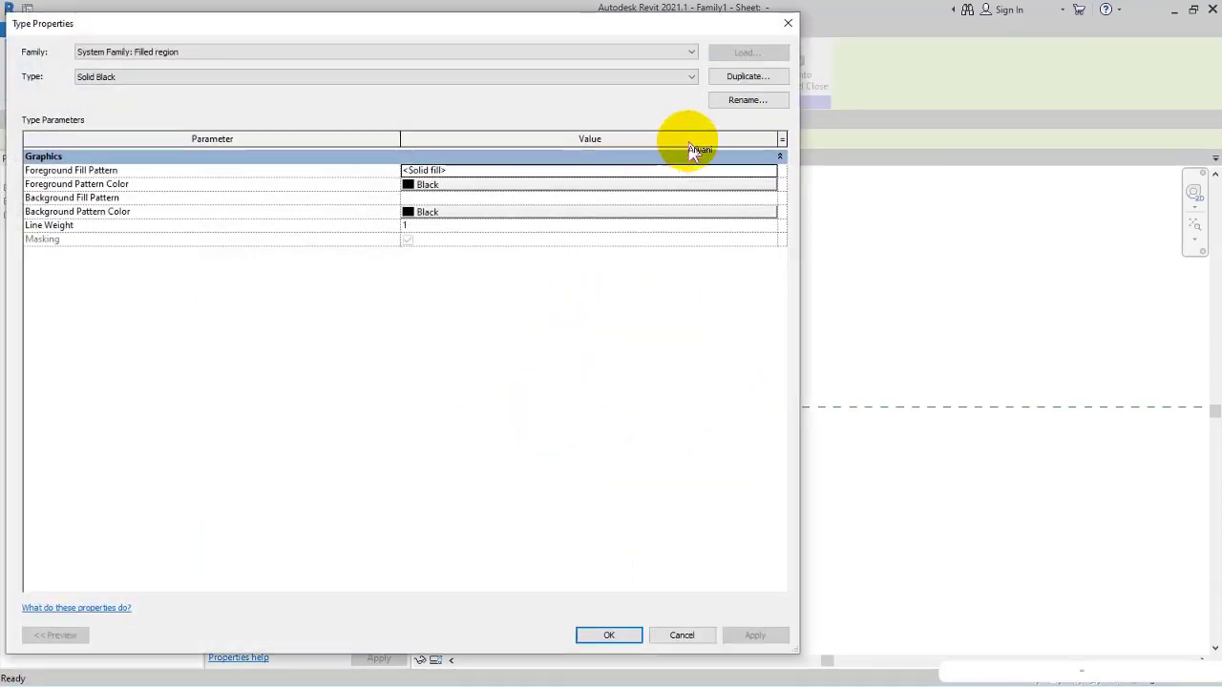
pyautogui.click(733, 78)
pyautogui.write('OUT')
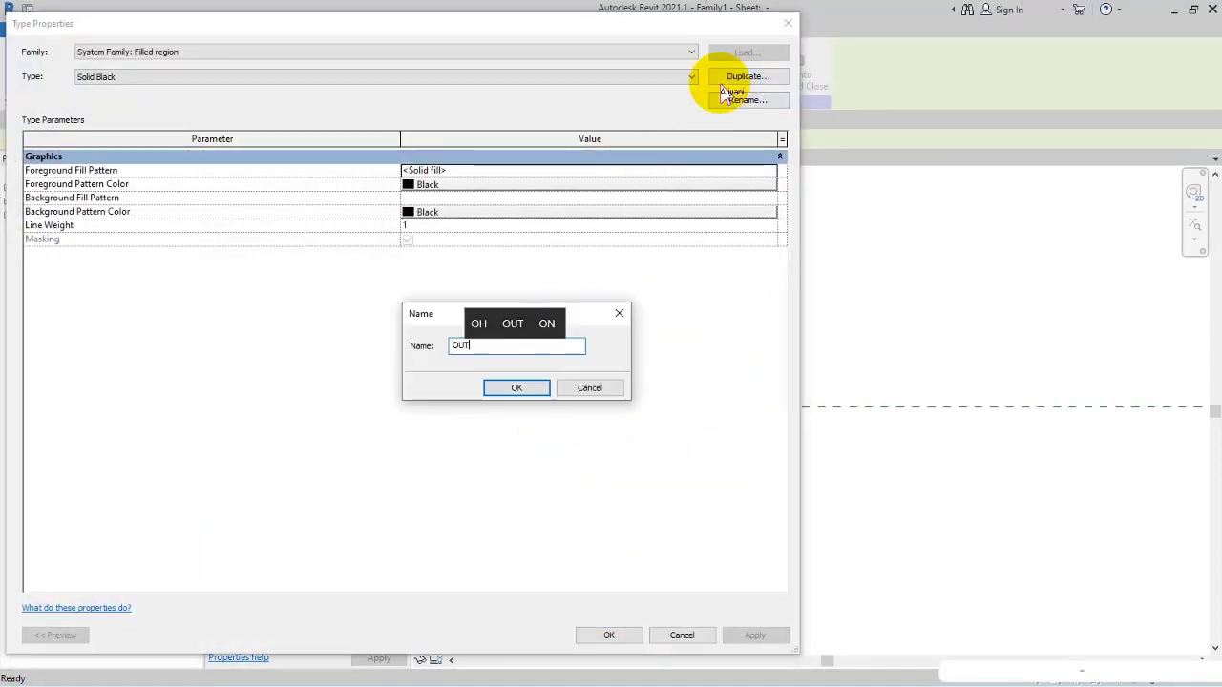
pyautogui.click(530, 394)
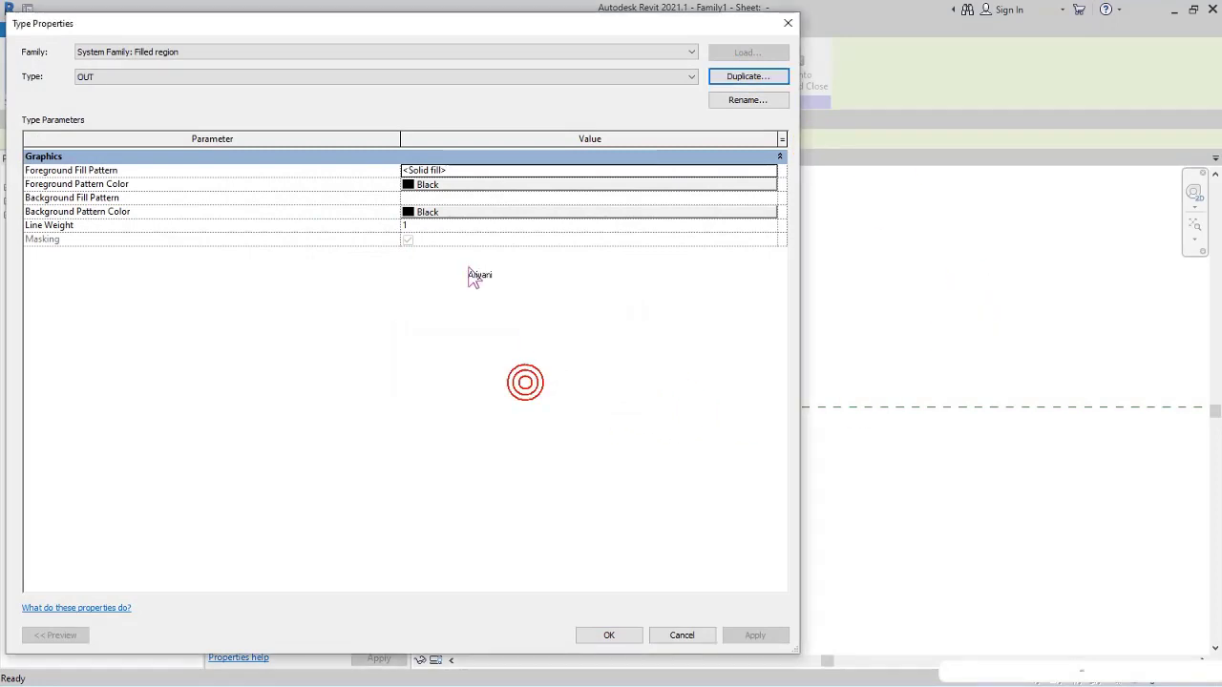
# - Set the OUT type's foreground pattern color to PANTONE 188 C and apply it to the ring
pyautogui.click(462, 176)
pyautogui.click(448, 187)
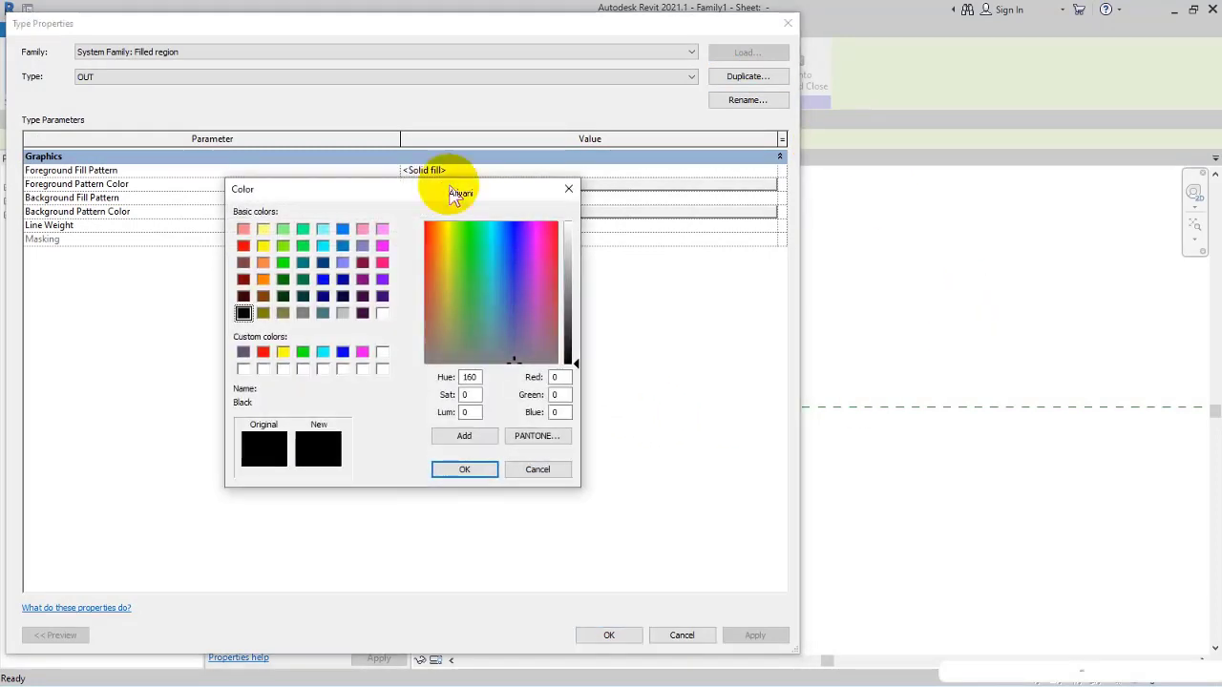
pyautogui.click(540, 439)
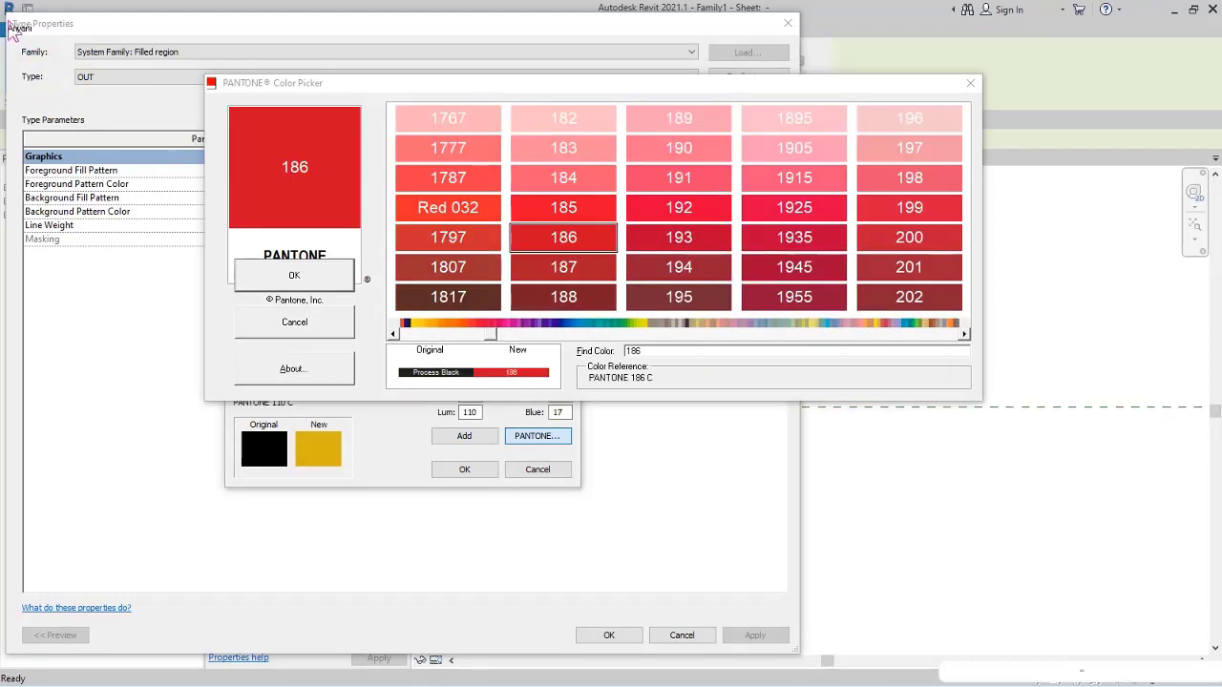
pyautogui.click(453, 187)
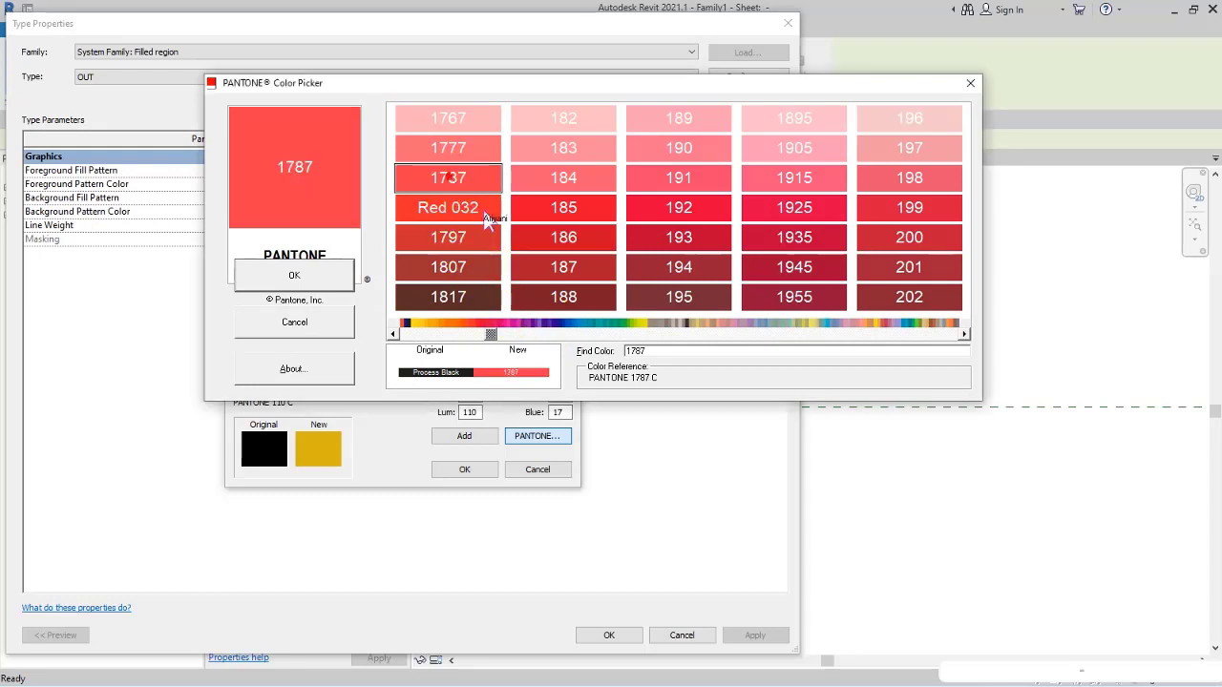
pyautogui.click(566, 217)
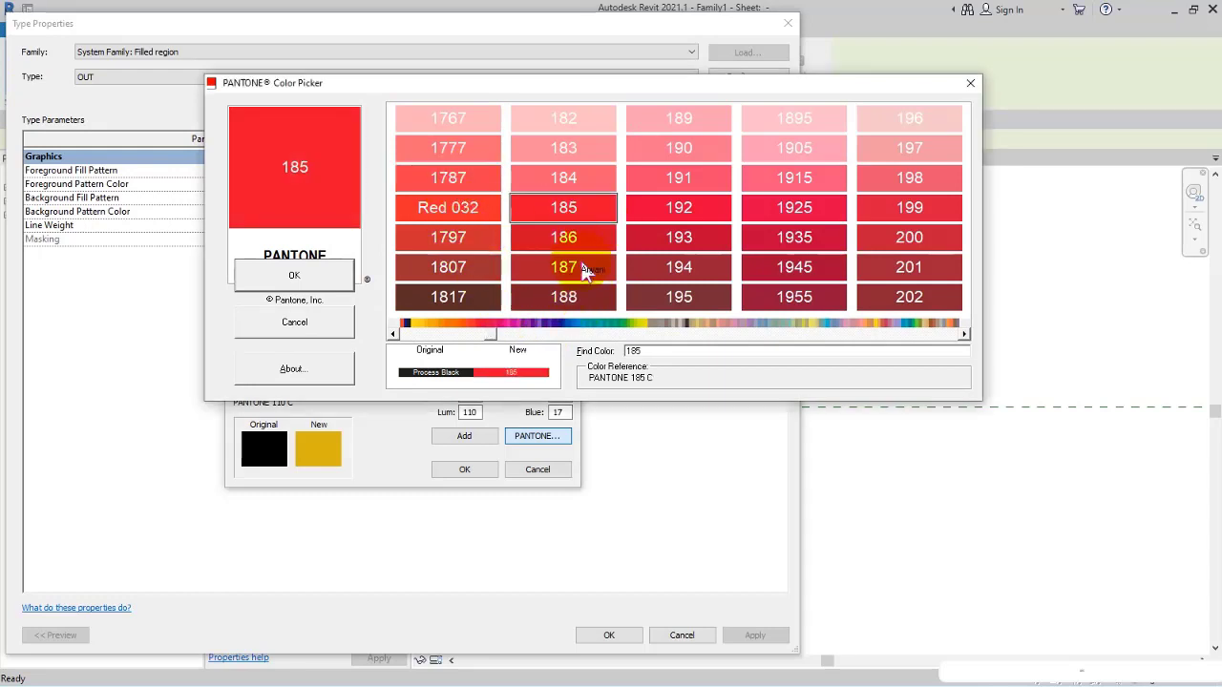
pyautogui.click(572, 304)
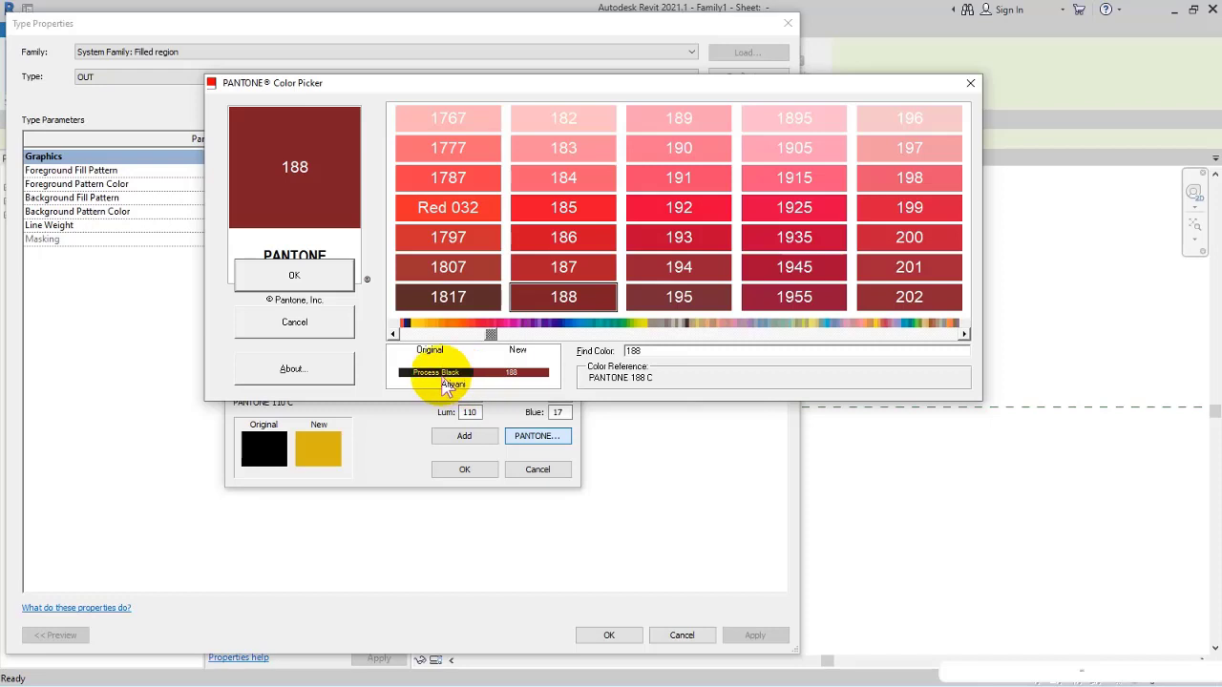
pyautogui.click(301, 283)
pyautogui.click(466, 469)
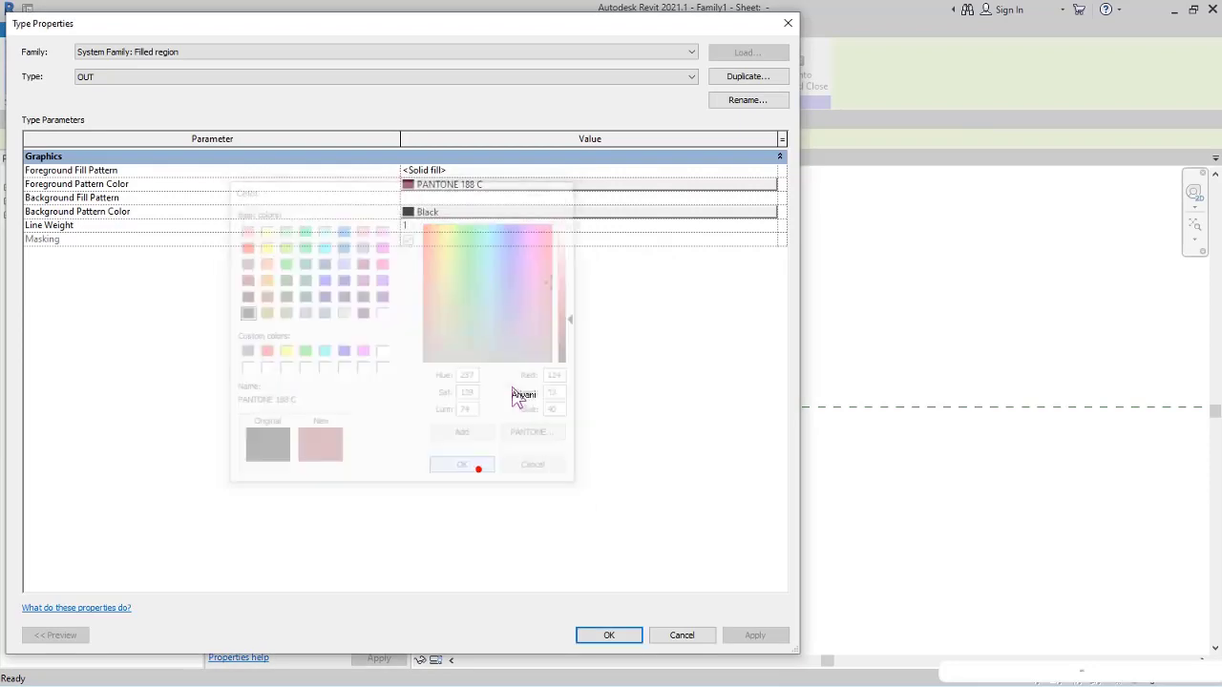
pyautogui.click(620, 635)
pyautogui.click(649, 369)
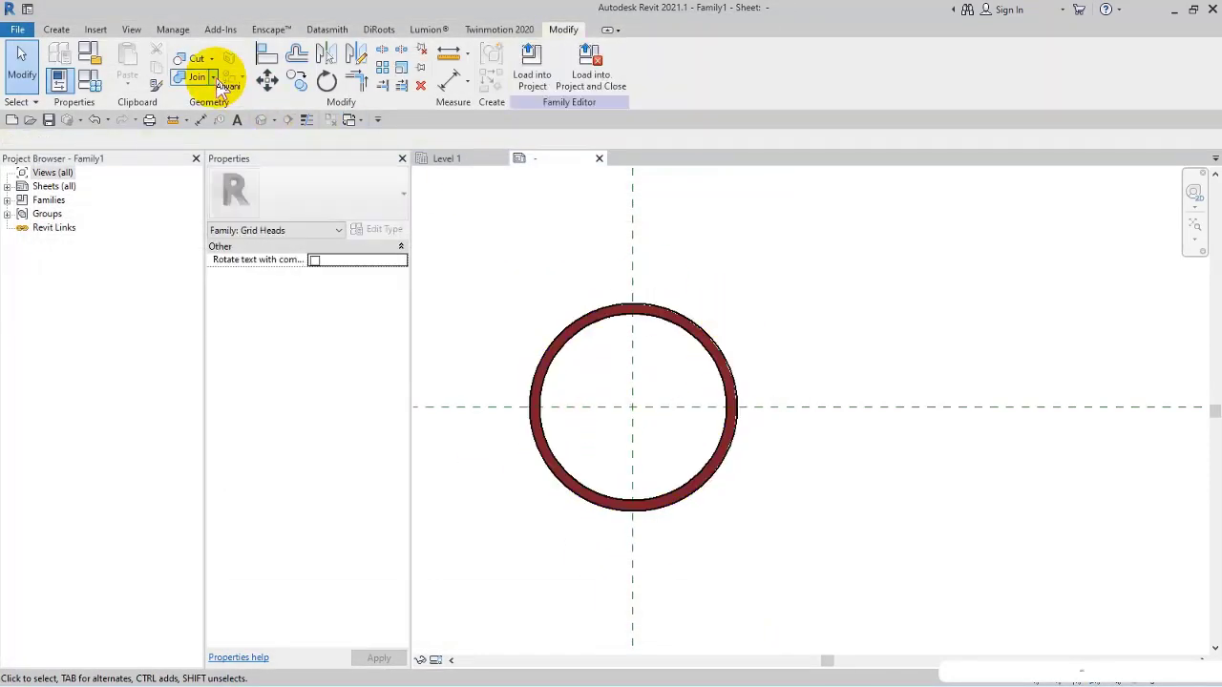
# - Create a second filled region from the inner circle, using <Invisible lines> for its boundary
pyautogui.click(56, 30)
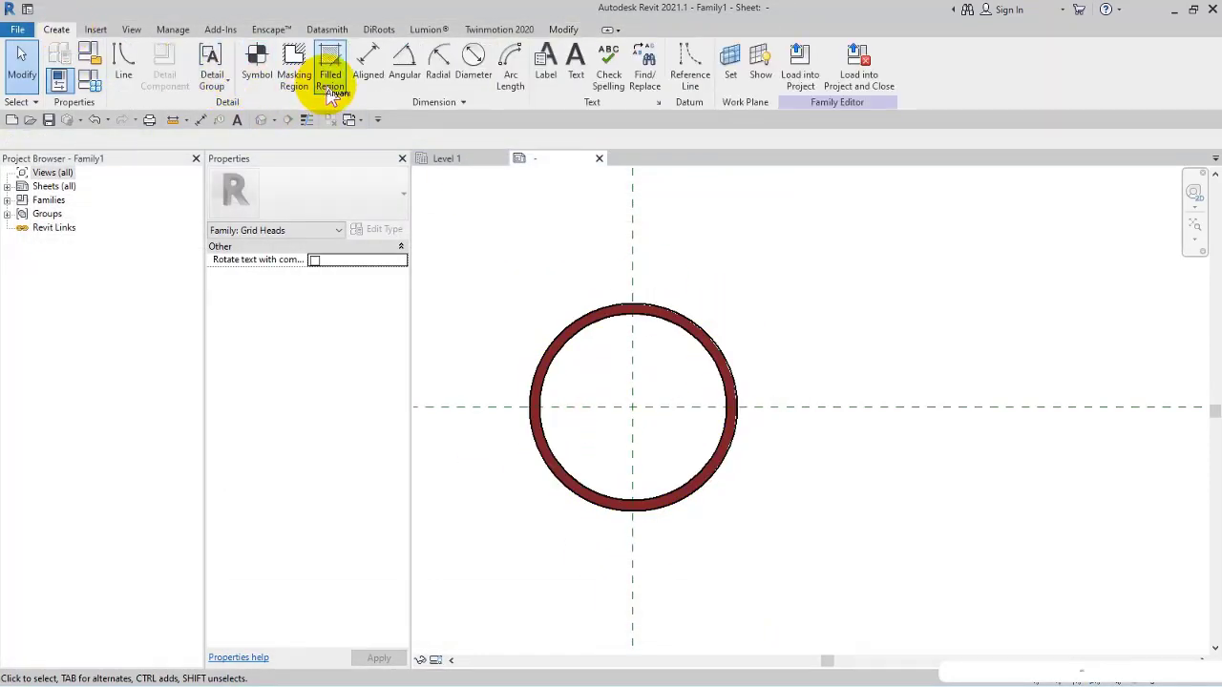
pyautogui.click(330, 81)
pyautogui.click(704, 74)
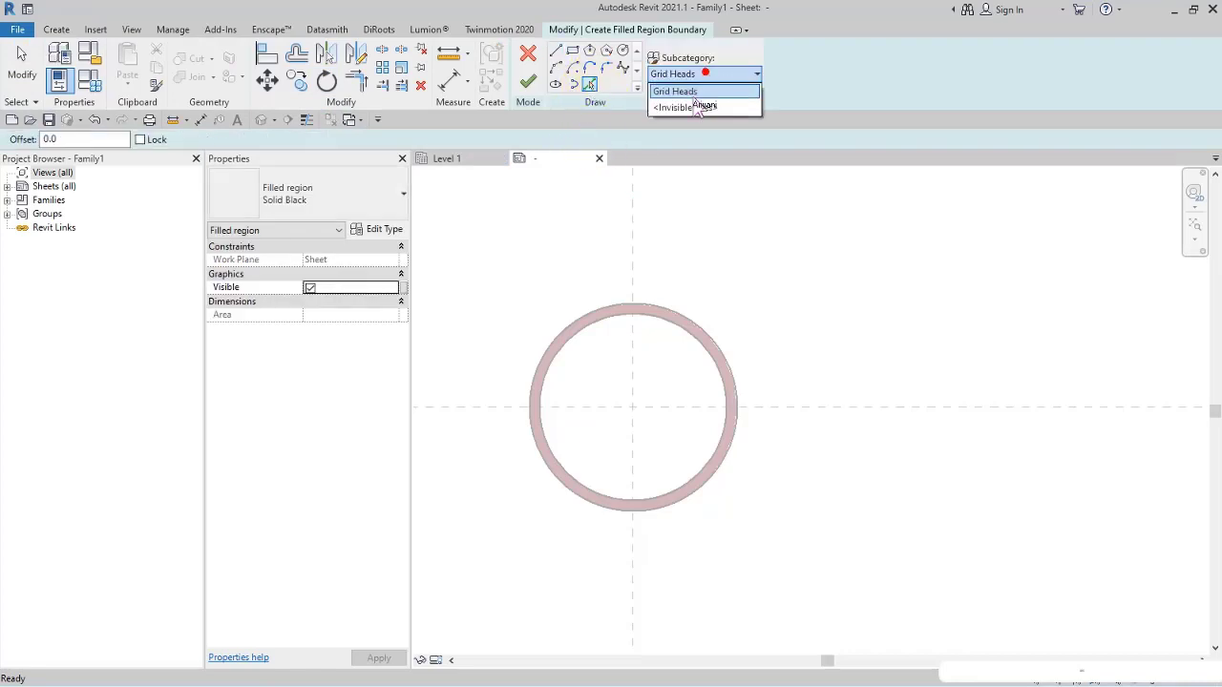
pyautogui.click(701, 106)
pyautogui.click(587, 328)
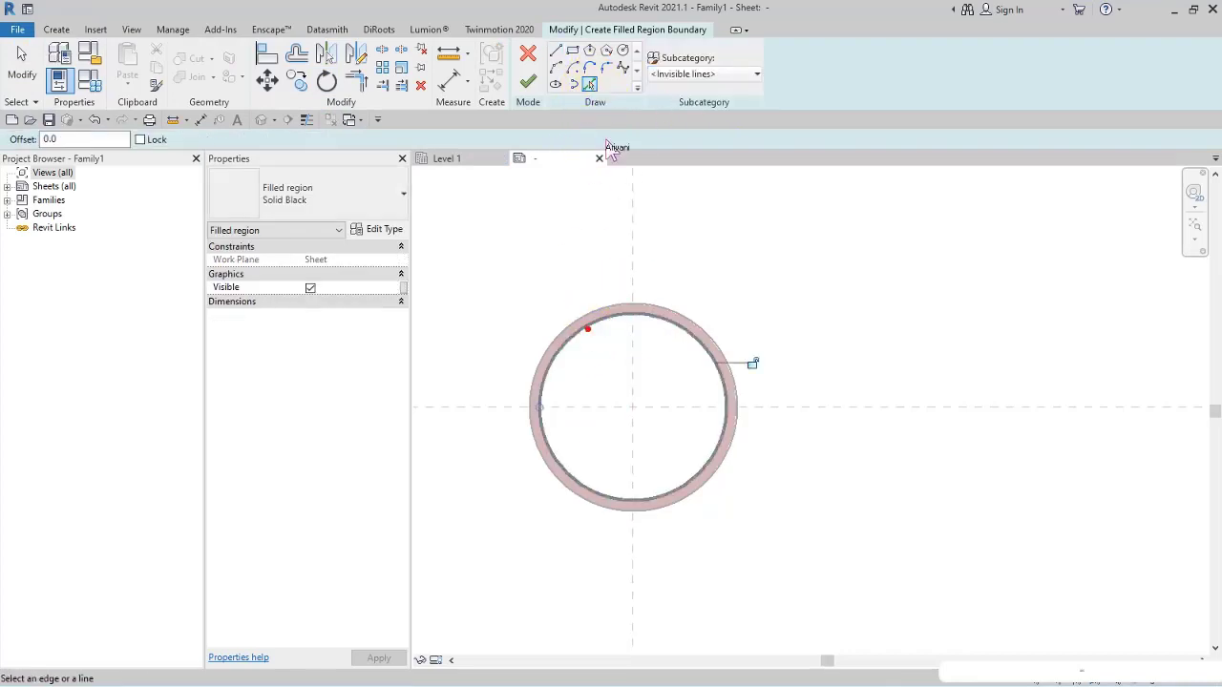
pyautogui.click(527, 81)
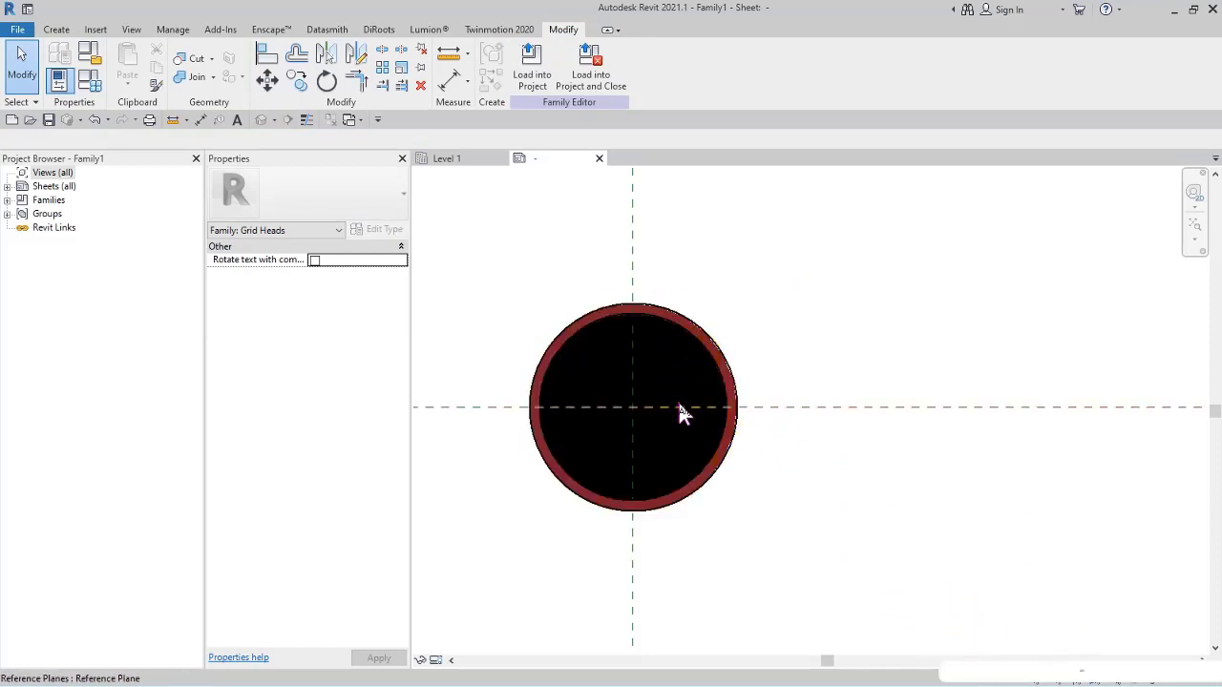
pyautogui.click(736, 382)
pyautogui.click(777, 368)
# - Duplicate the inner filled region's Solid Black type under the name IN
pyautogui.click(723, 356)
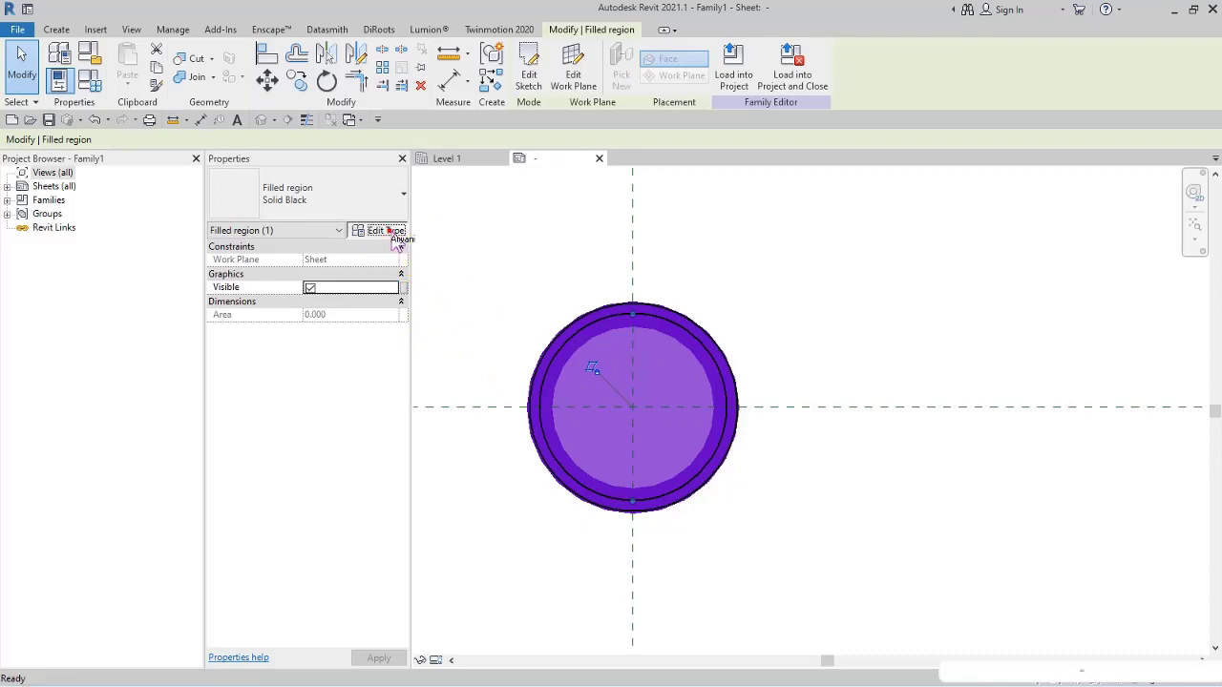
pyautogui.click(393, 233)
pyautogui.click(764, 80)
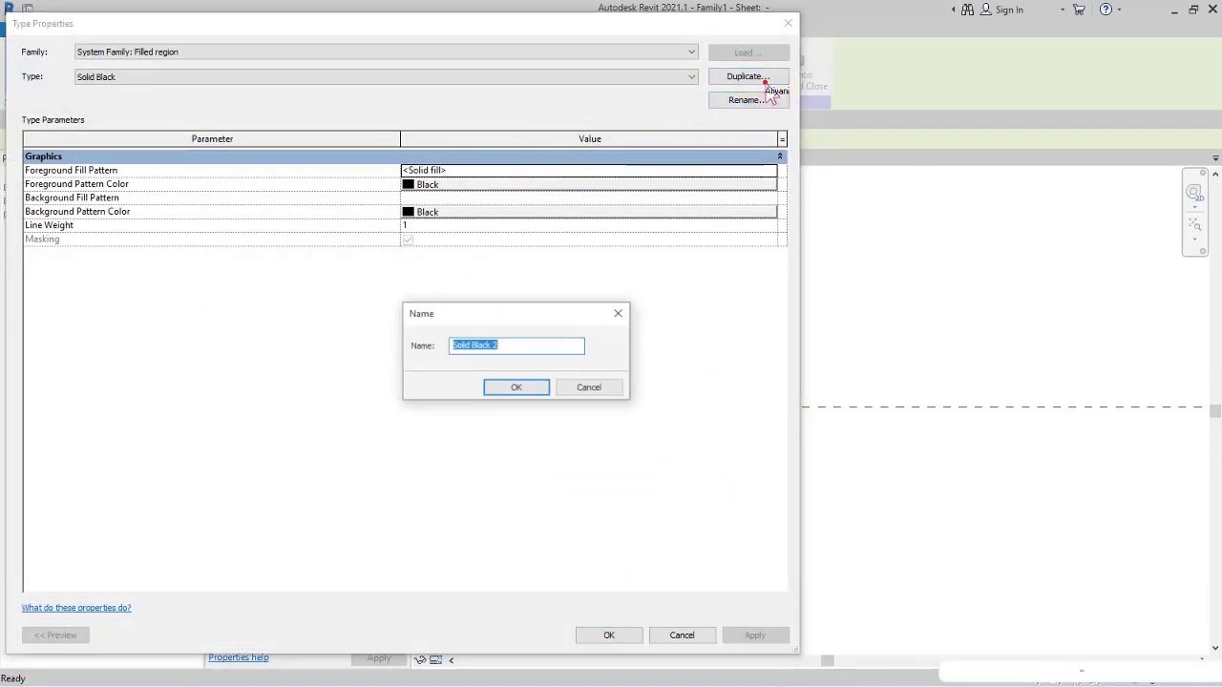
pyautogui.write('IN')
pyautogui.click(516, 388)
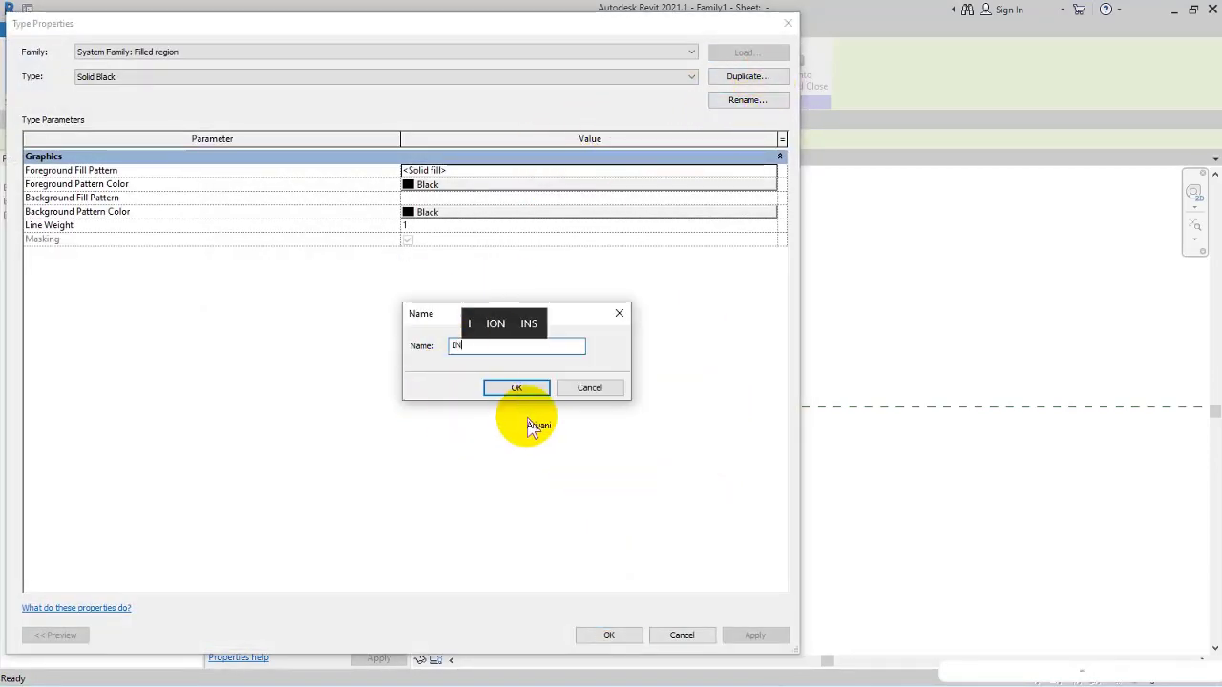
# - Set the IN type's foreground pattern color to PANTONE 184 C and apply it to the inner region
pyautogui.click(475, 184)
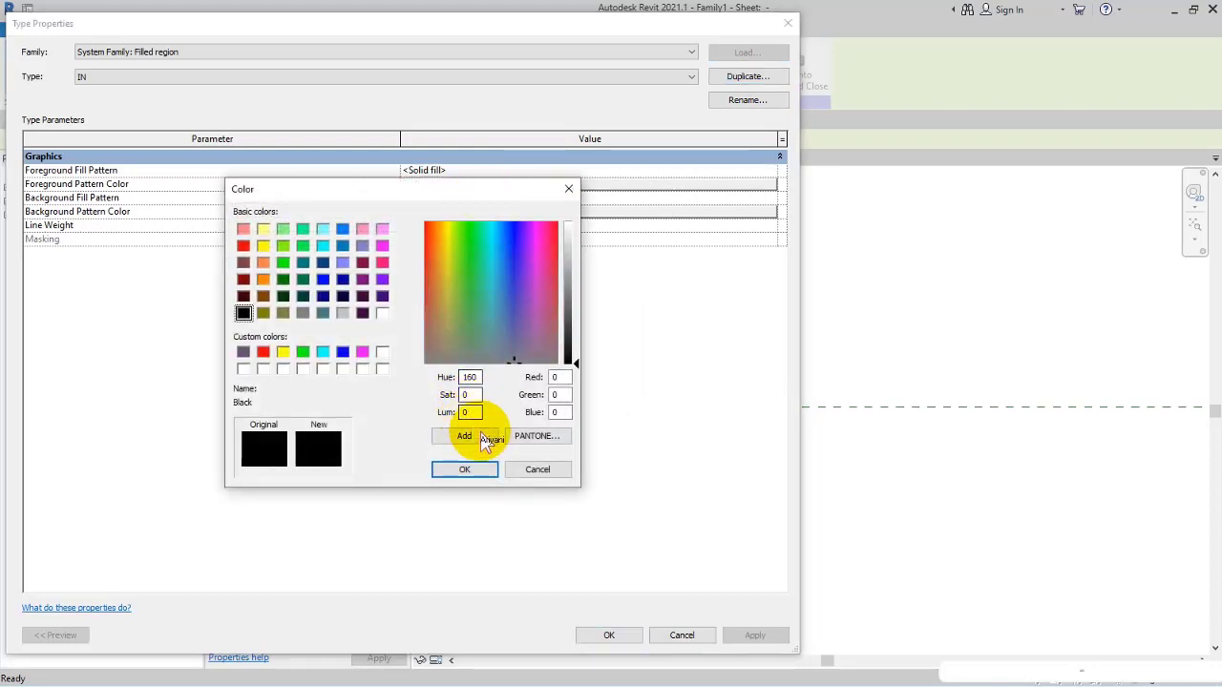
pyautogui.click(535, 435)
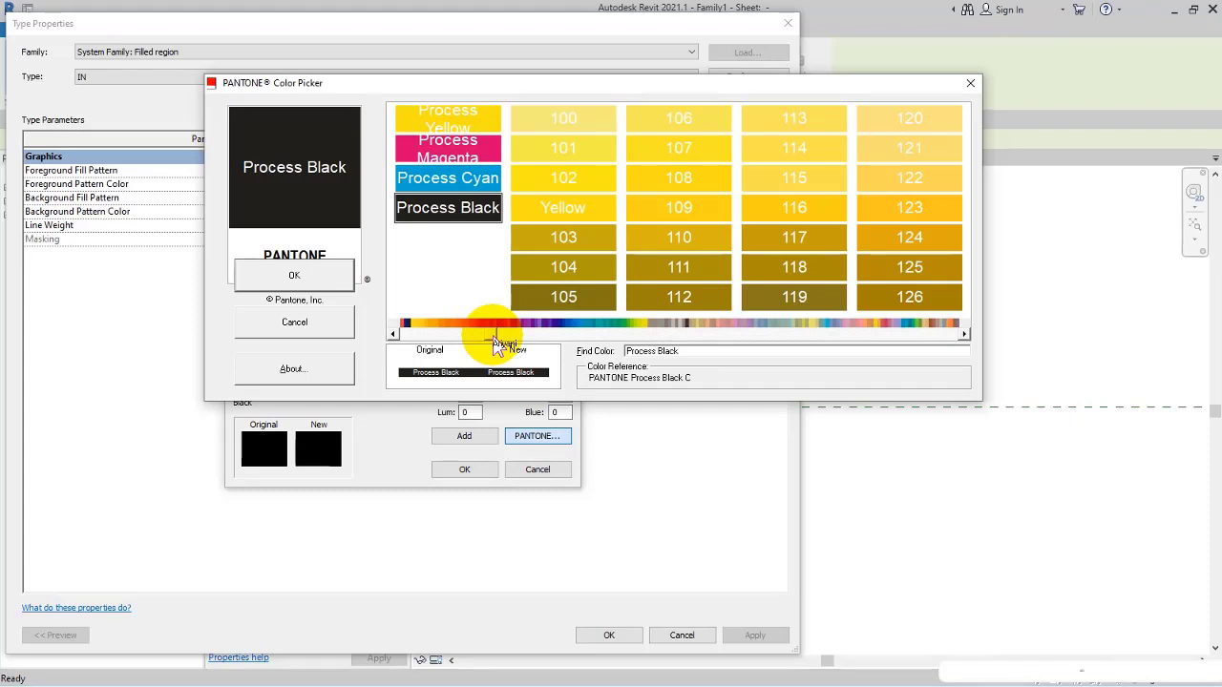
pyautogui.write('199')
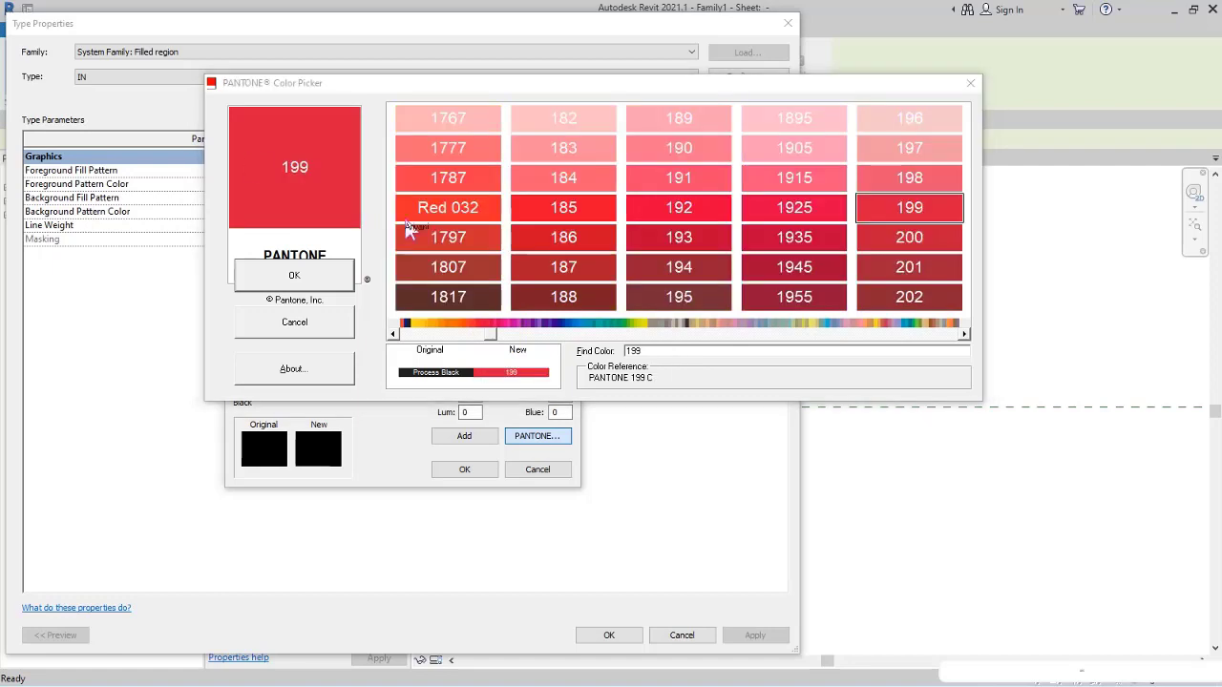
pyautogui.click(577, 301)
pyautogui.click(578, 181)
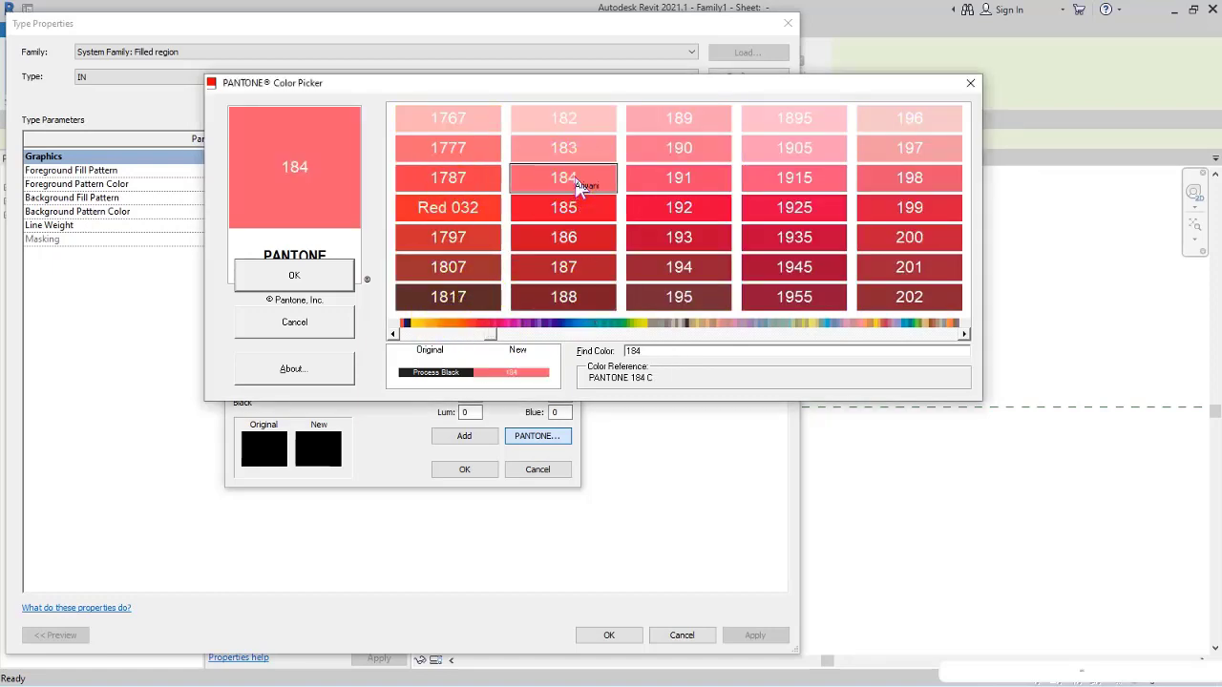
pyautogui.click(294, 275)
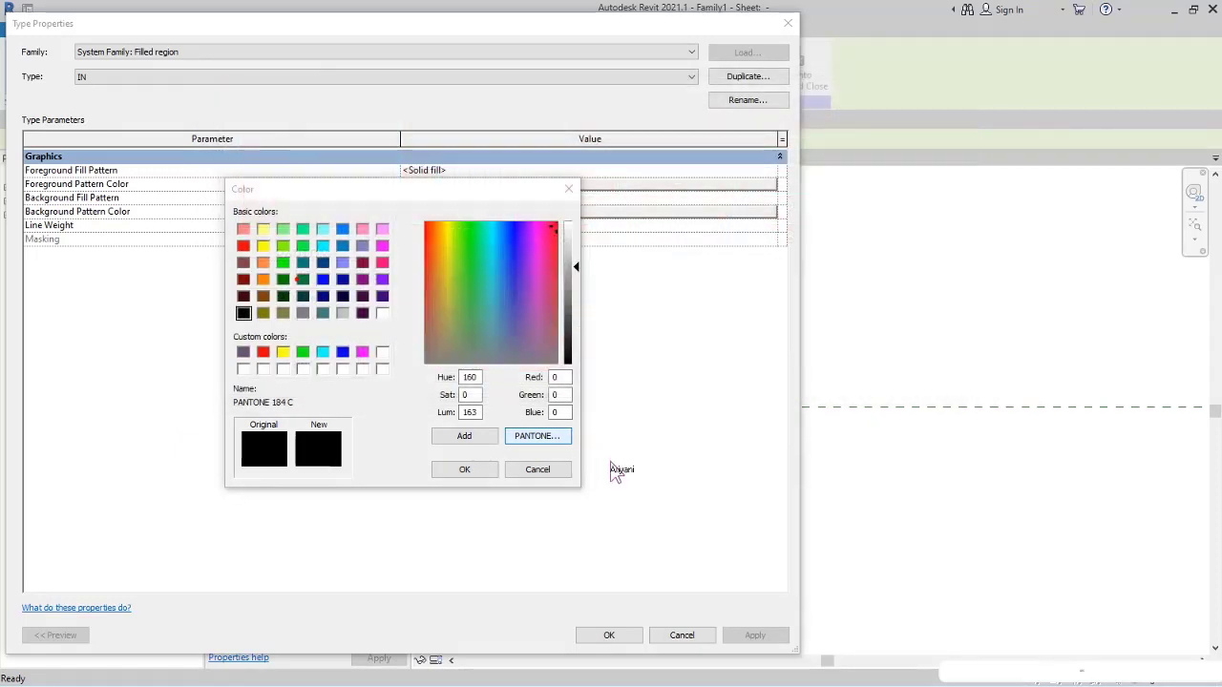
pyautogui.click(462, 468)
pyautogui.click(607, 634)
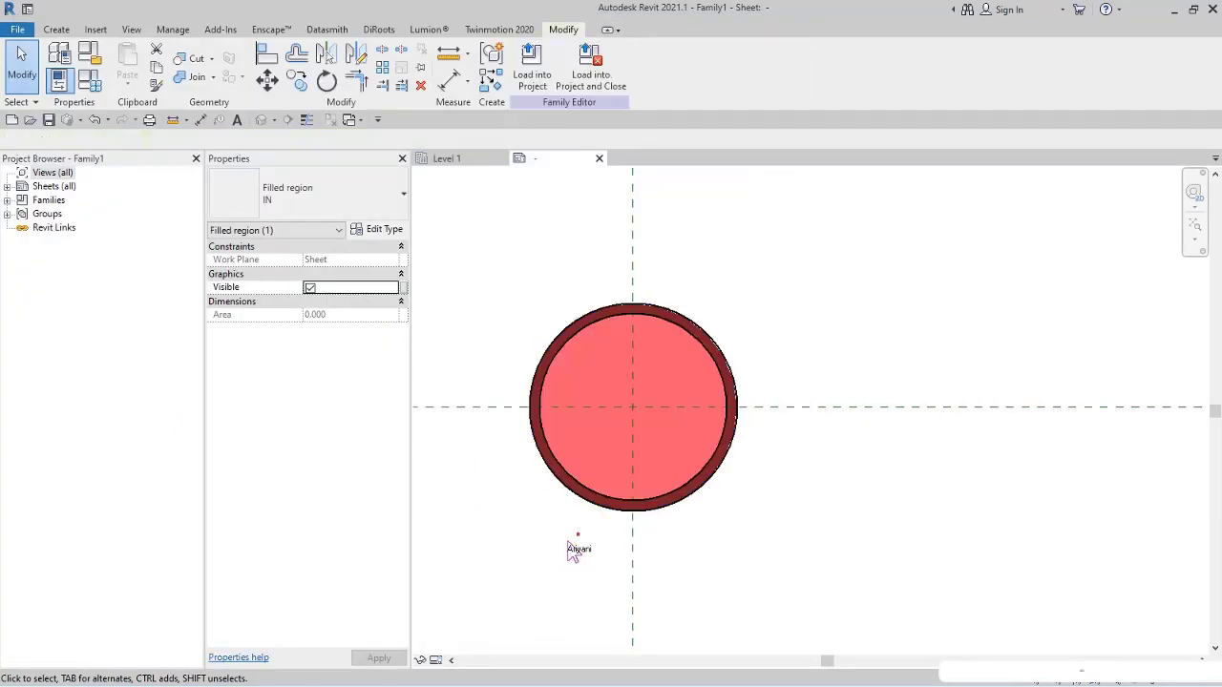
pyautogui.click(720, 428)
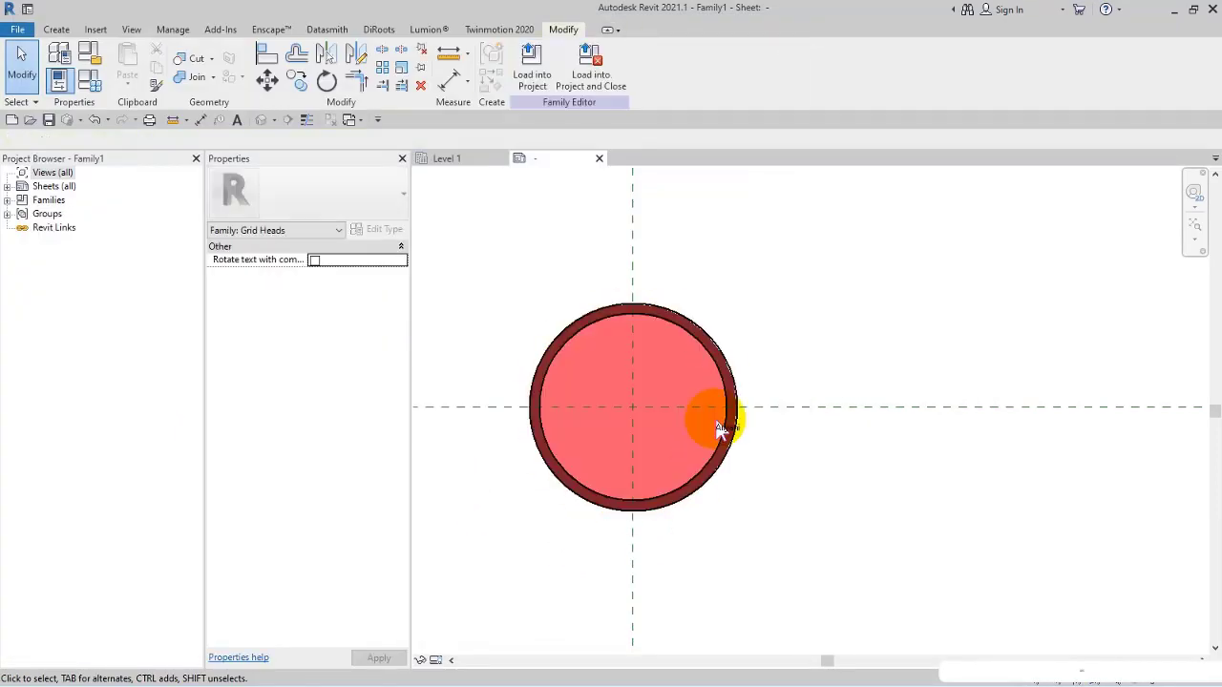
# - Place a label at the intersection of the reference planes and add the Name parameter to it
pyautogui.click(59, 28)
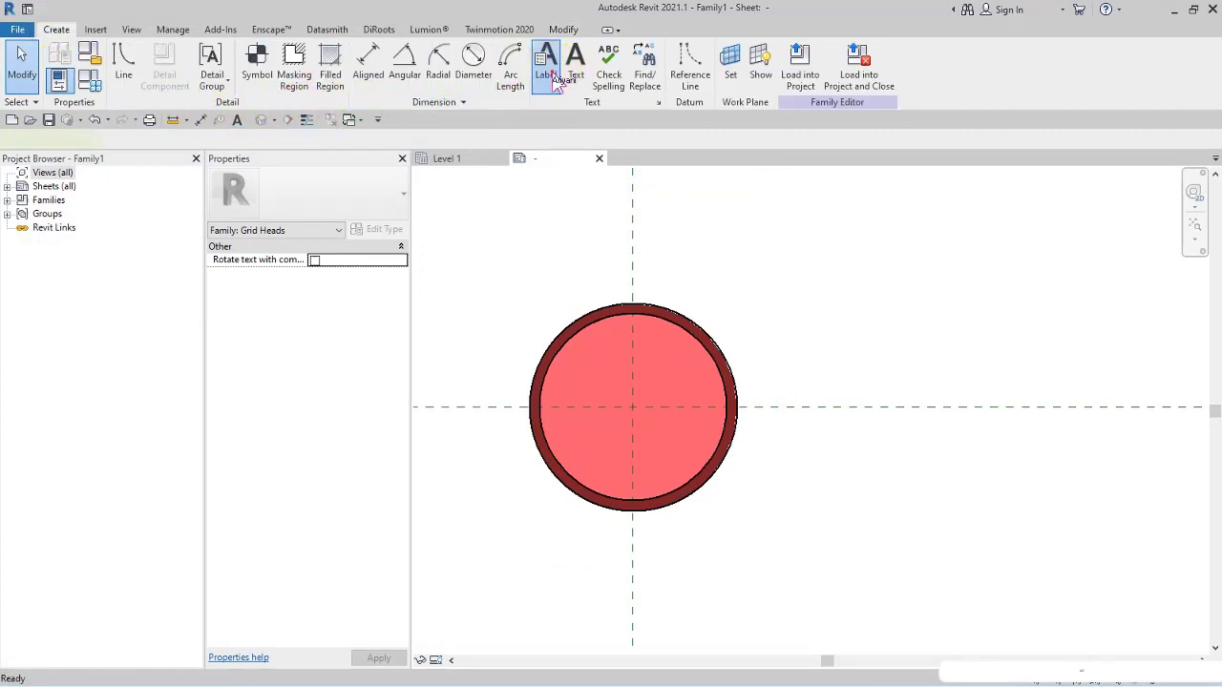
pyautogui.click(547, 67)
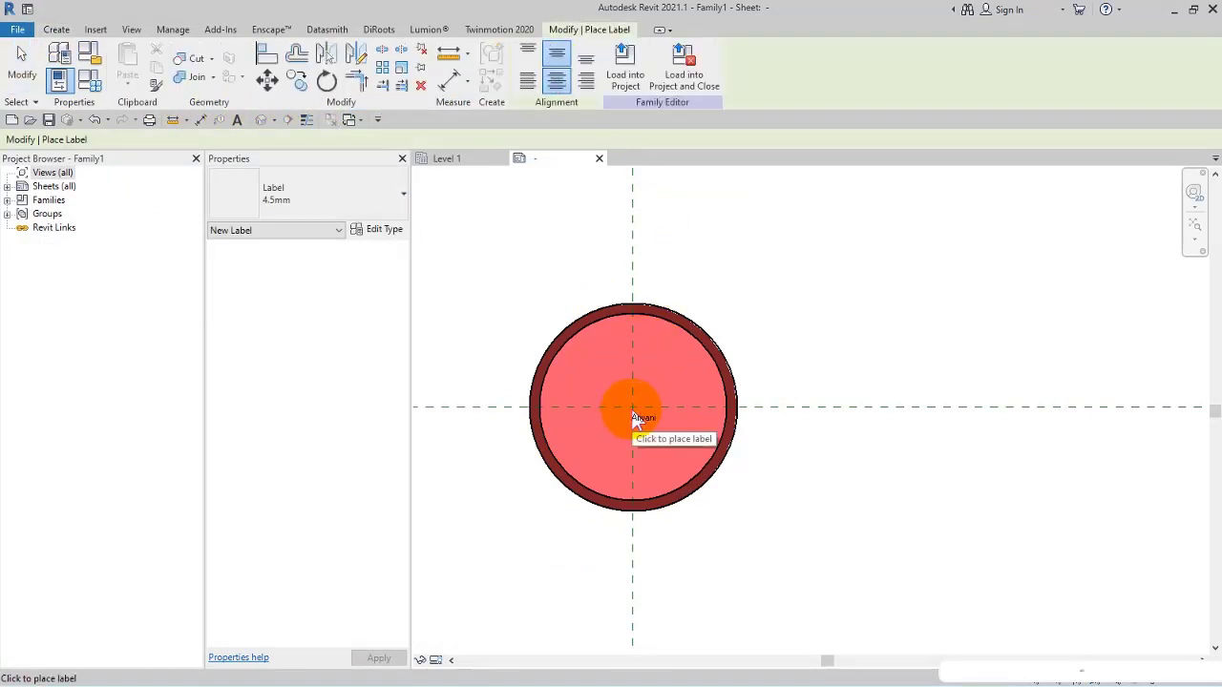
pyautogui.click(636, 420)
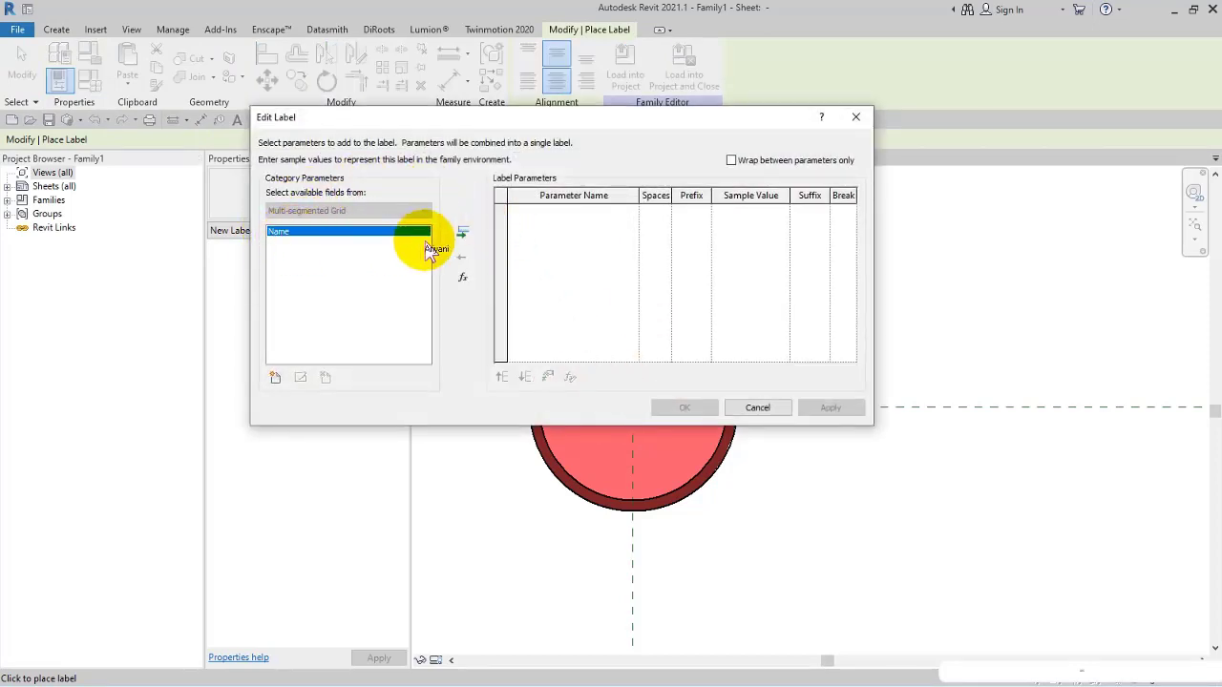
pyautogui.click(461, 234)
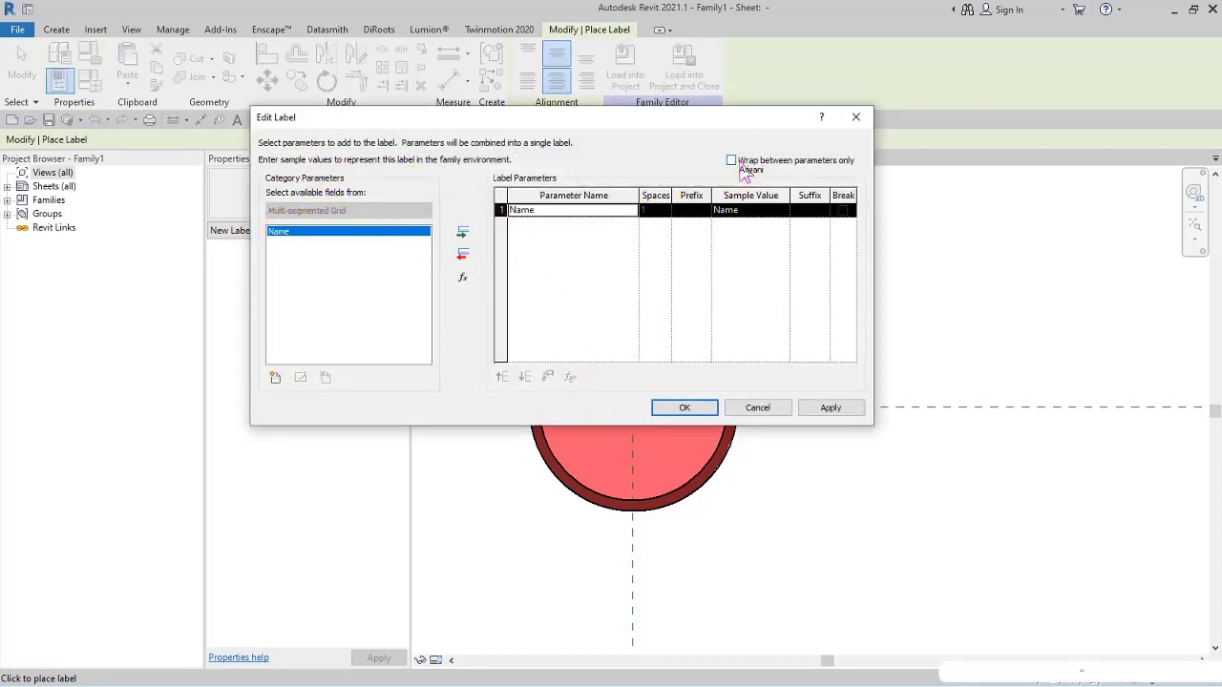
pyautogui.click(834, 410)
pyautogui.click(665, 417)
pyautogui.click(21, 65)
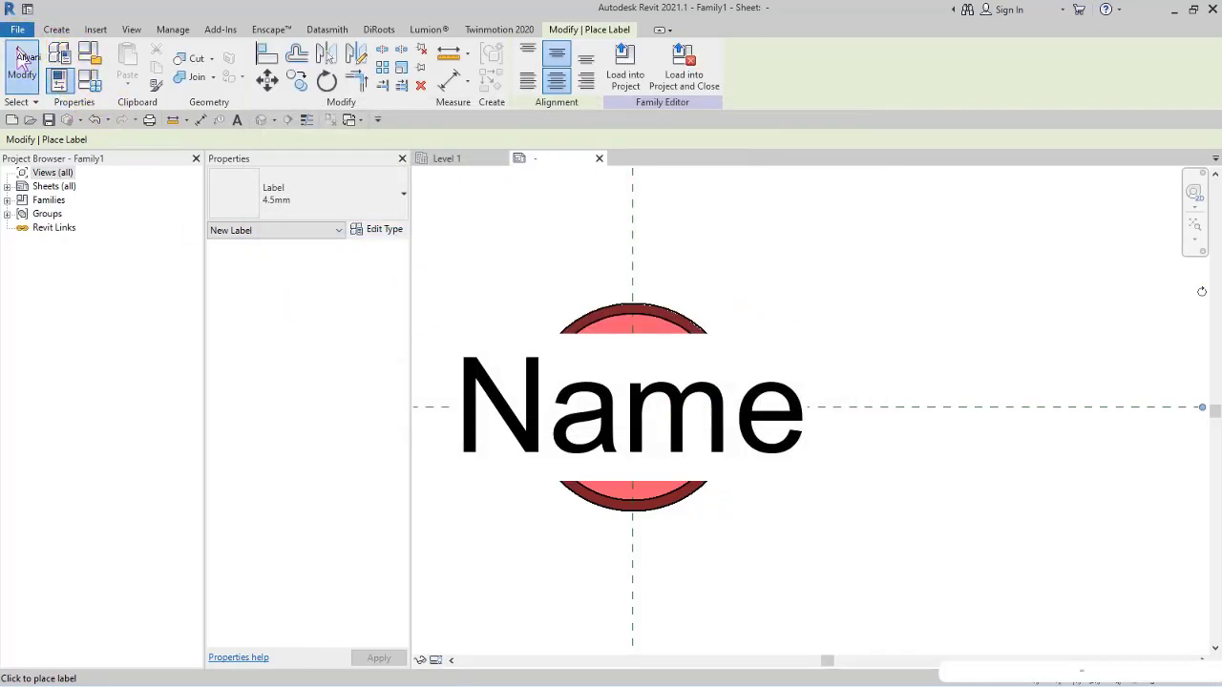
# - Duplicate the Name label's 4.5mm type under the name T1
pyautogui.click(843, 412)
pyautogui.click(799, 417)
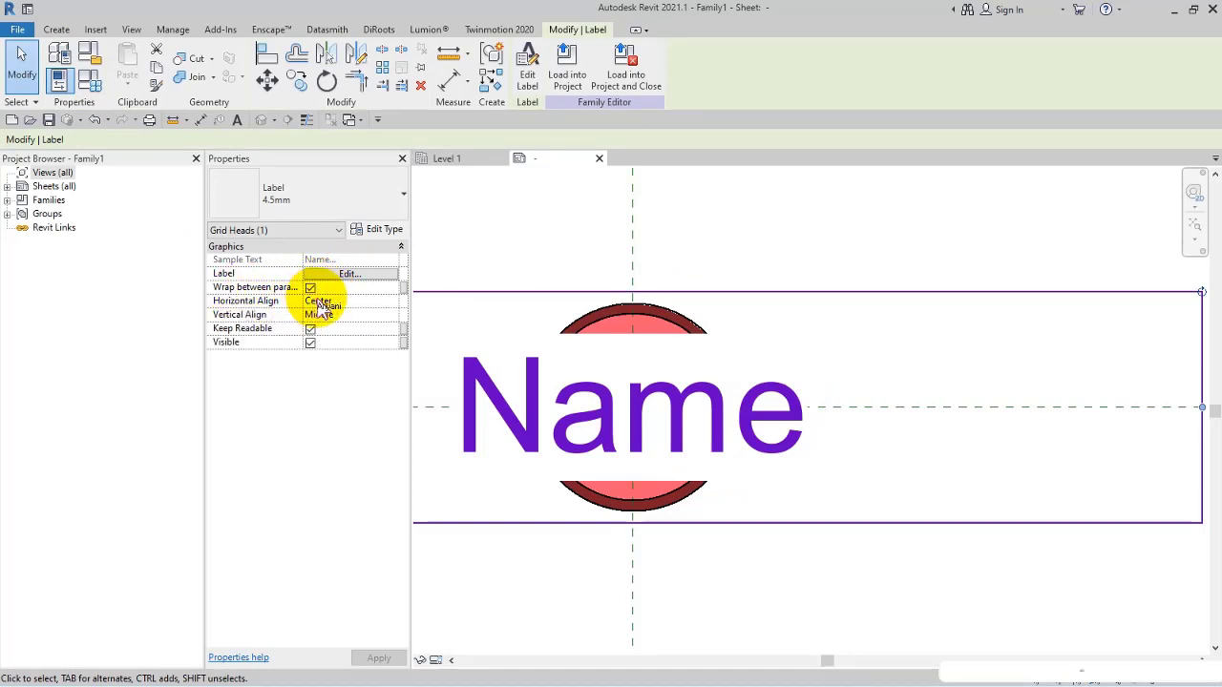
pyautogui.click(384, 232)
pyautogui.click(747, 77)
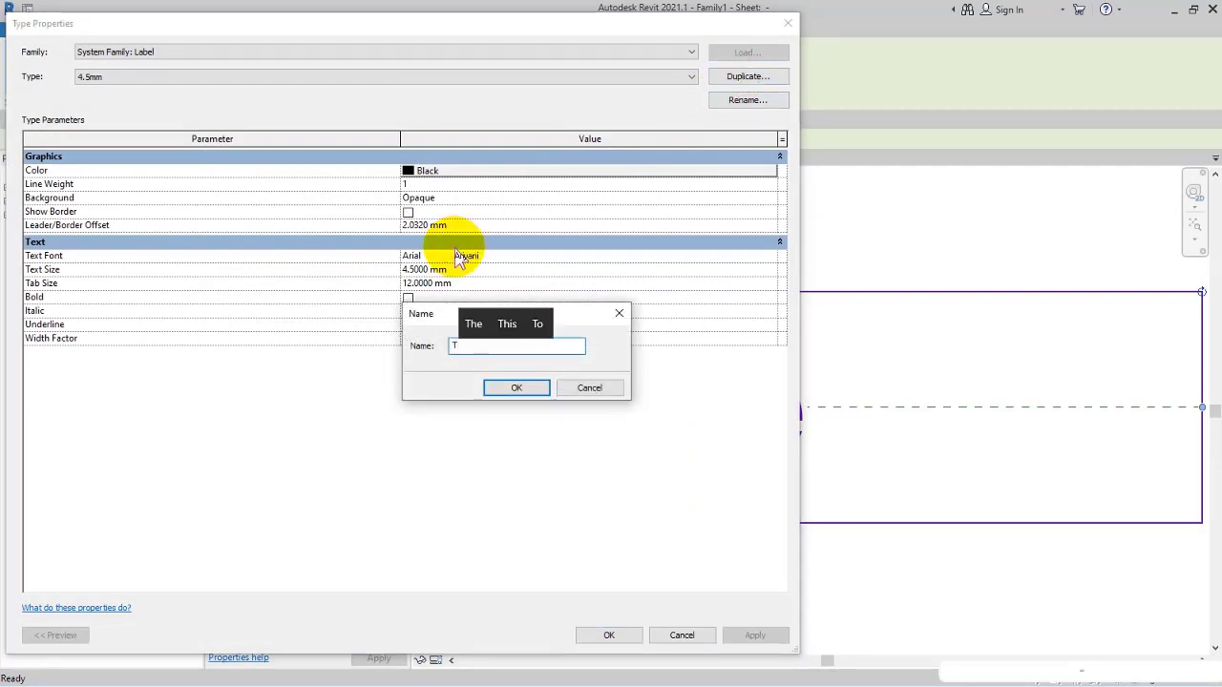
pyautogui.write('T1')
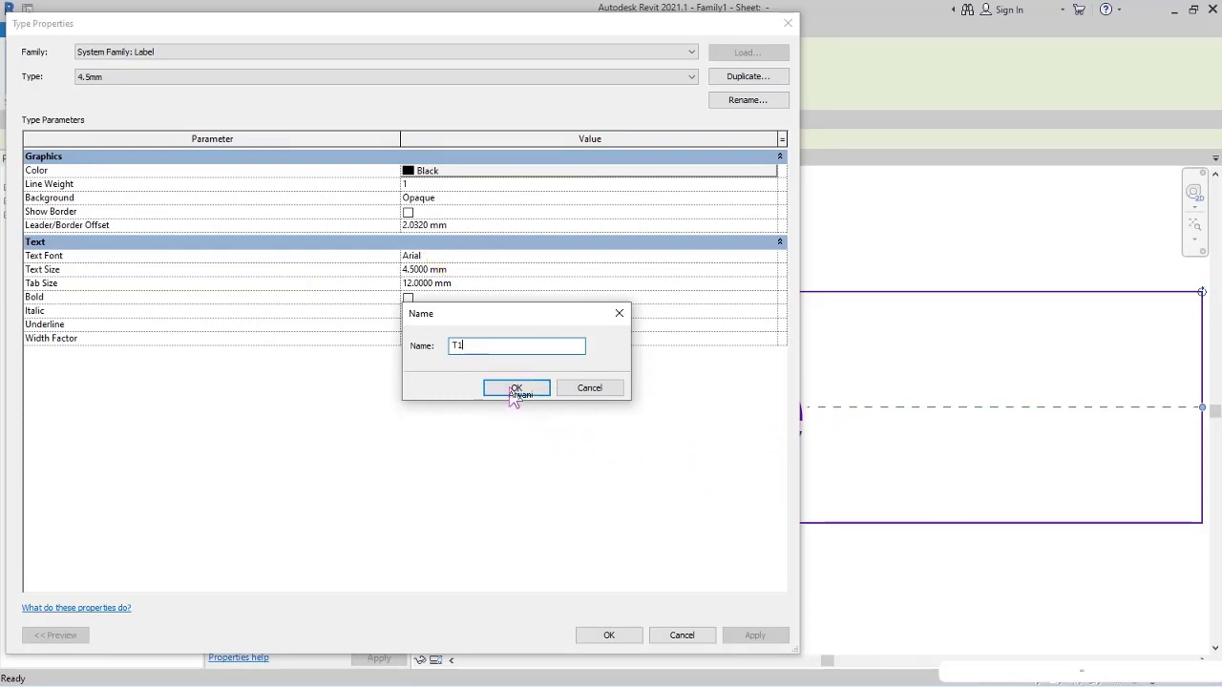
pyautogui.click(515, 388)
# - Give the T1 label type a Transparent background, White color and 2 mm text size
pyautogui.click(454, 211)
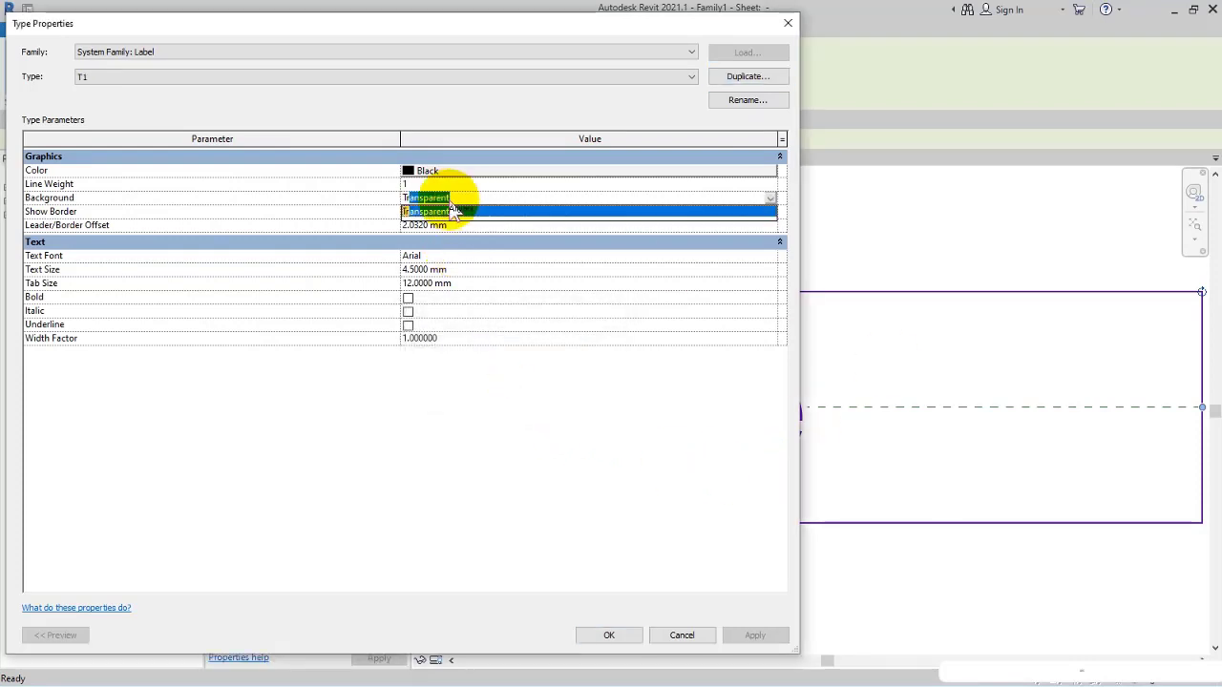
pyautogui.click(426, 172)
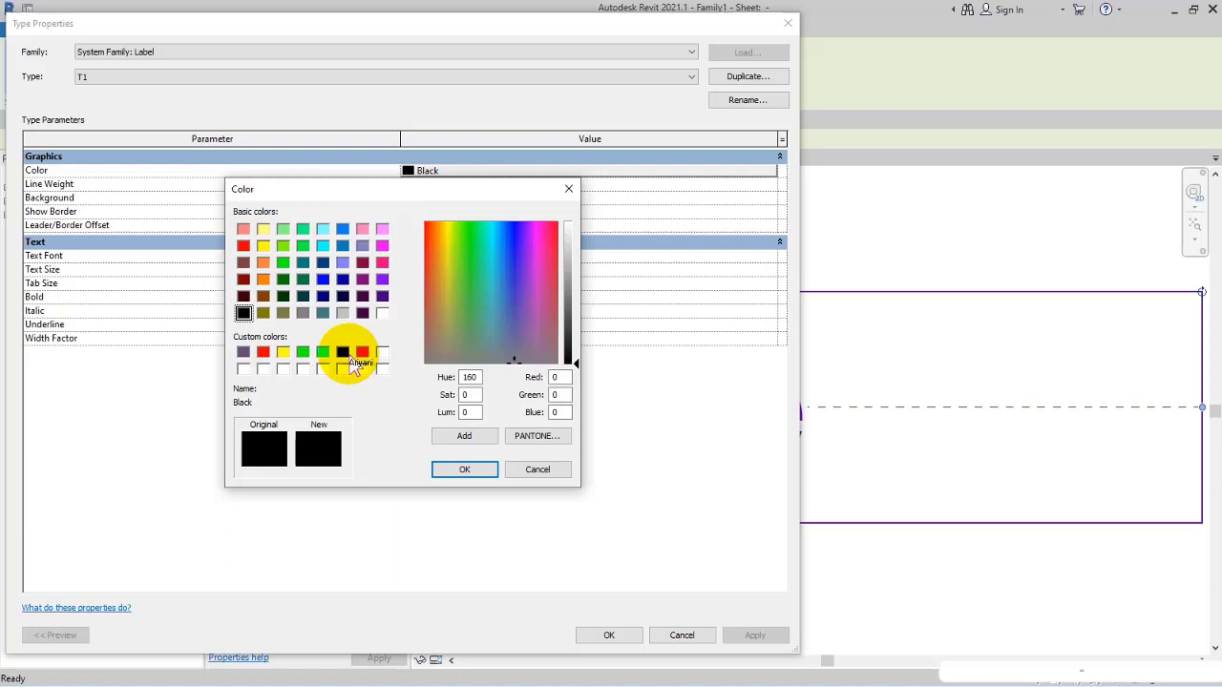
pyautogui.click(381, 352)
pyautogui.click(465, 470)
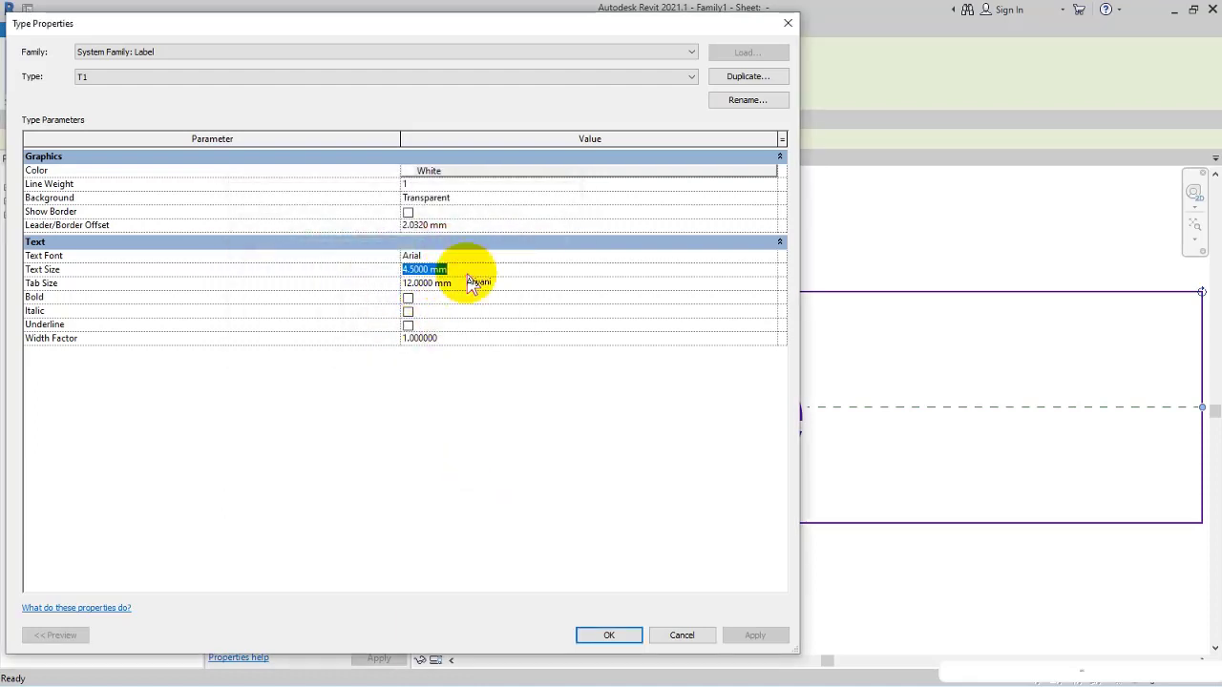
pyautogui.click(607, 634)
# - Narrow the Name label's box so that it fits inside the inner circle
pyautogui.scroll(-3, 629, 483)
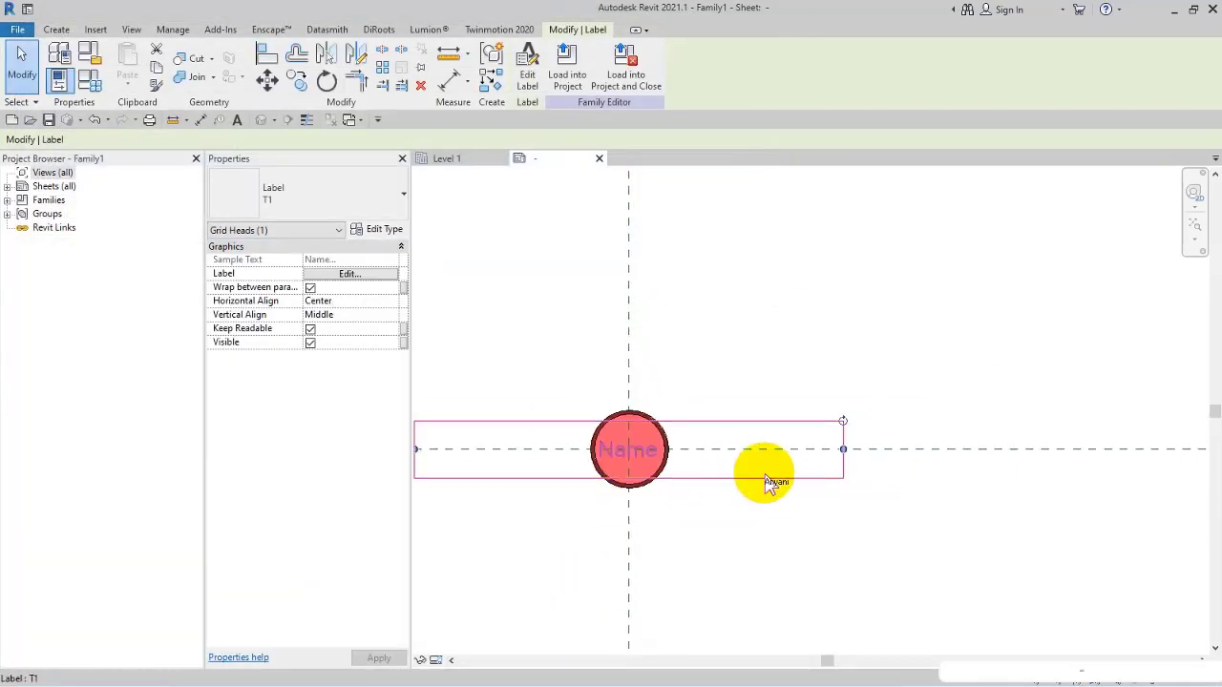
pyautogui.click(680, 516)
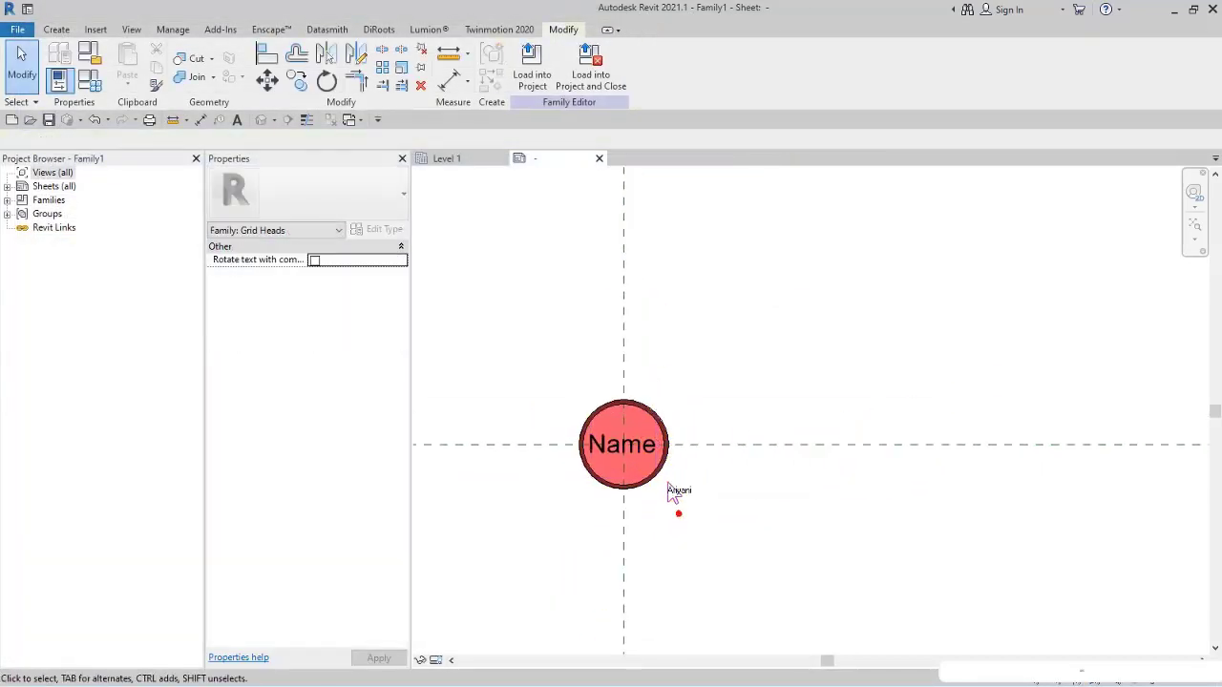
pyautogui.scroll(3, 672, 491)
pyautogui.moveTo(641, 456); pyautogui.dragTo(665, 450, button='middle')
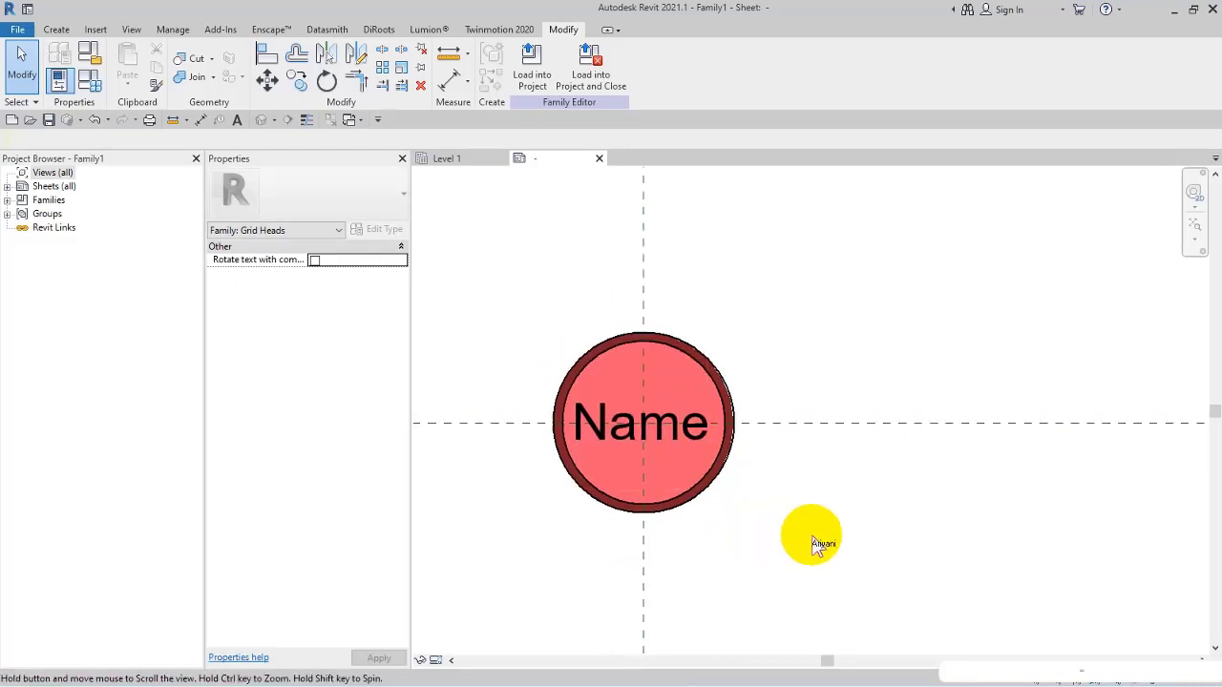
pyautogui.moveTo(810, 537); pyautogui.dragTo(968, 543, button='middle')
pyautogui.scroll(2, 725, 477)
# - Set the T1 label type's color to RGB 254-254-254
pyautogui.click(941, 477)
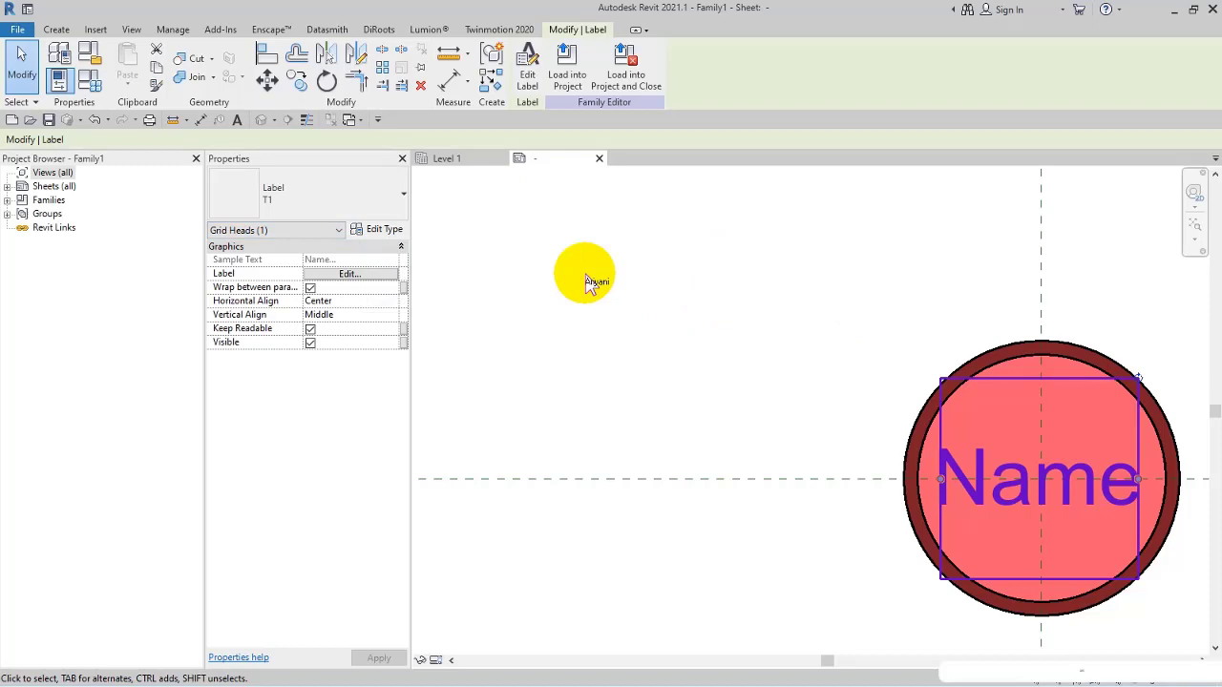
pyautogui.click(377, 229)
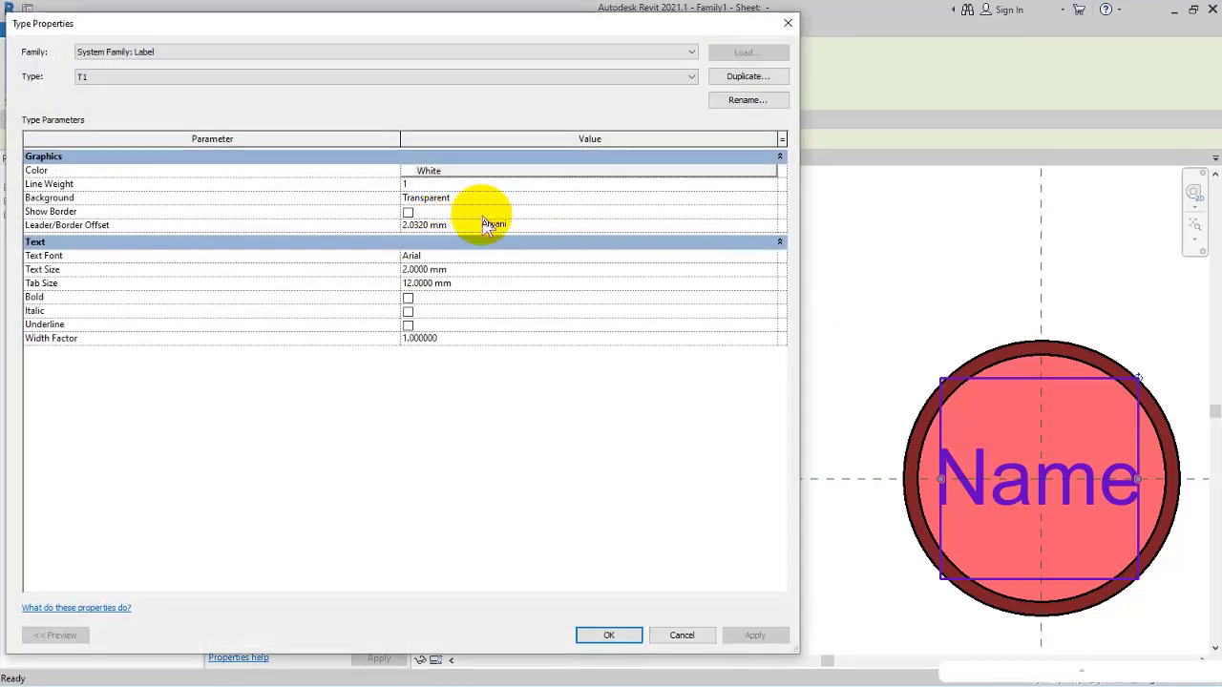
pyautogui.click(431, 172)
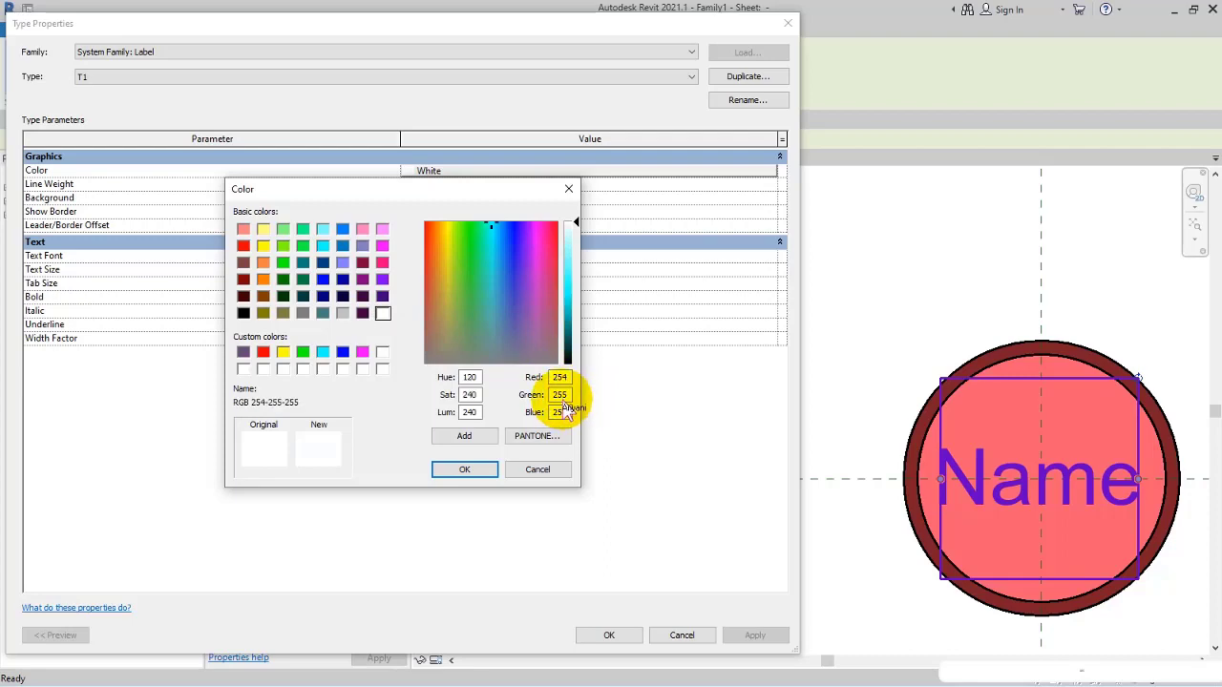
pyautogui.write('4')
pyautogui.click(465, 481)
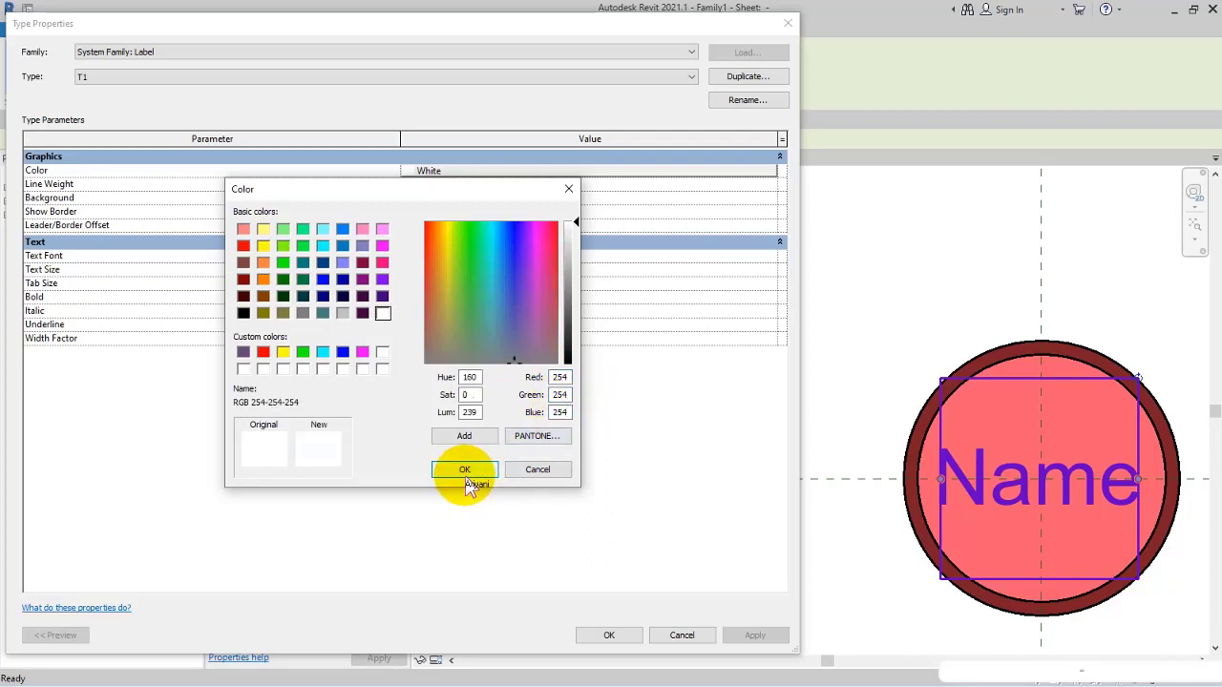
pyautogui.click(608, 634)
pyautogui.click(724, 392)
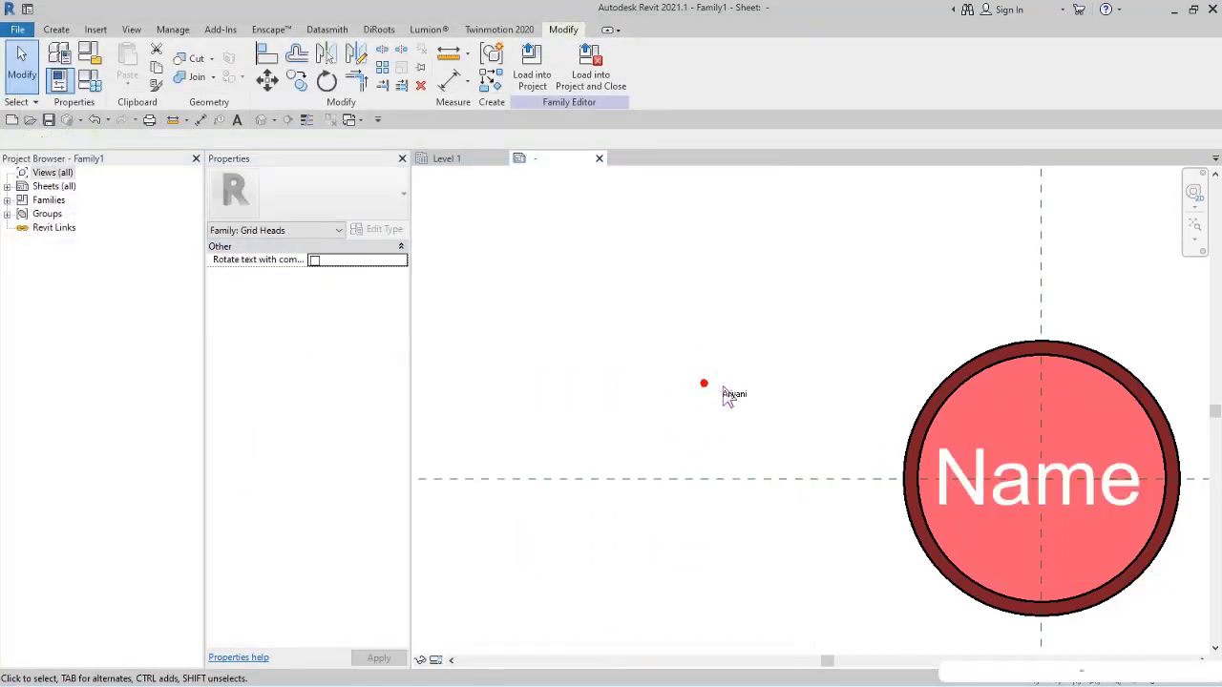
pyautogui.middleClick(633, 354)
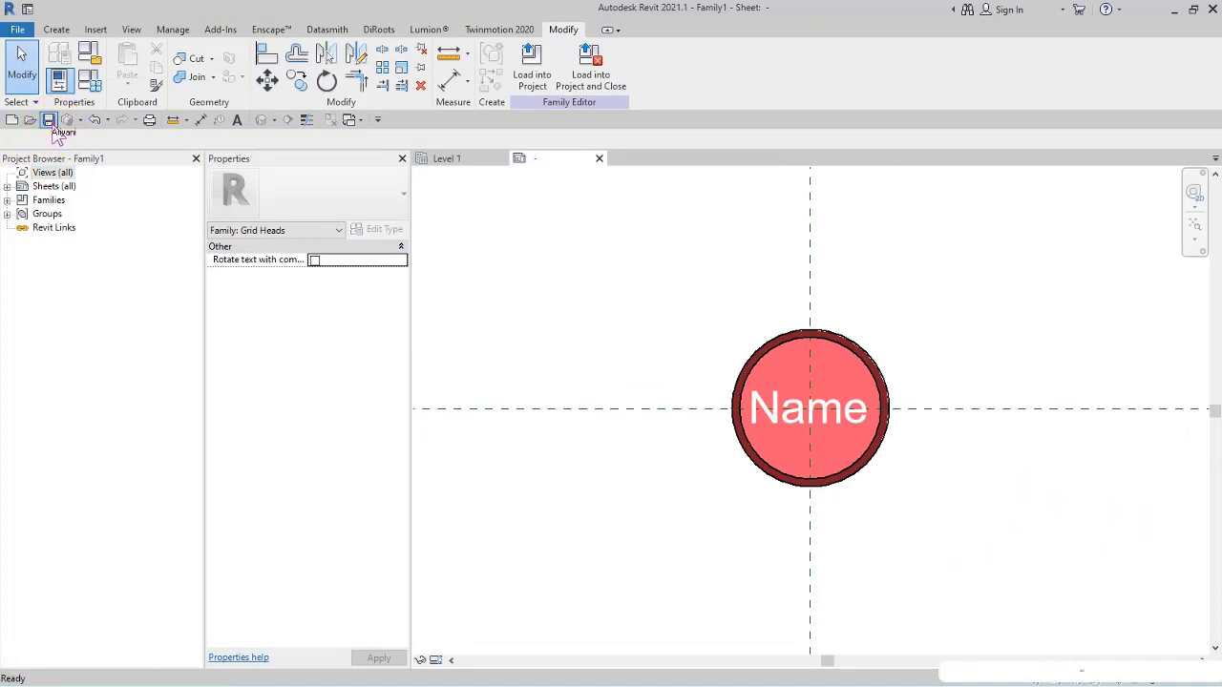
# - Save the grid head family as C in H:\Courses\RevitStructureAdvanced
pyautogui.click(49, 120)
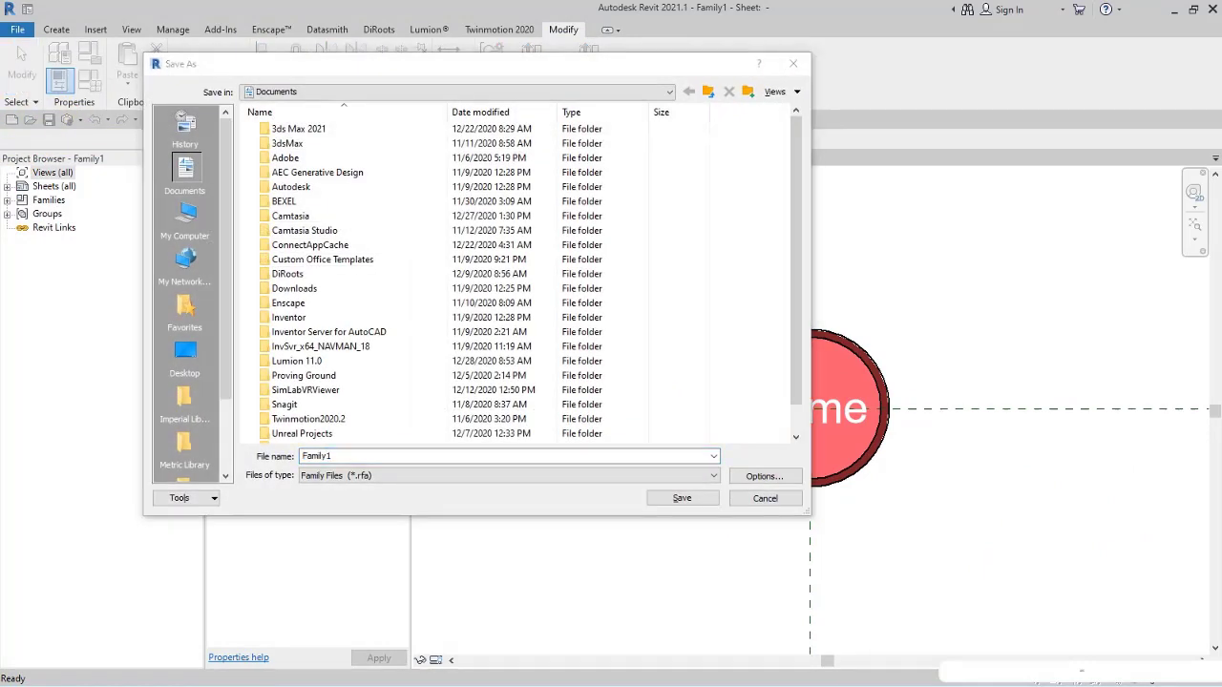
pyautogui.doubleClick(324, 456)
pyautogui.write('H:\\Courses\\RevitStructureAdvanced\\C')
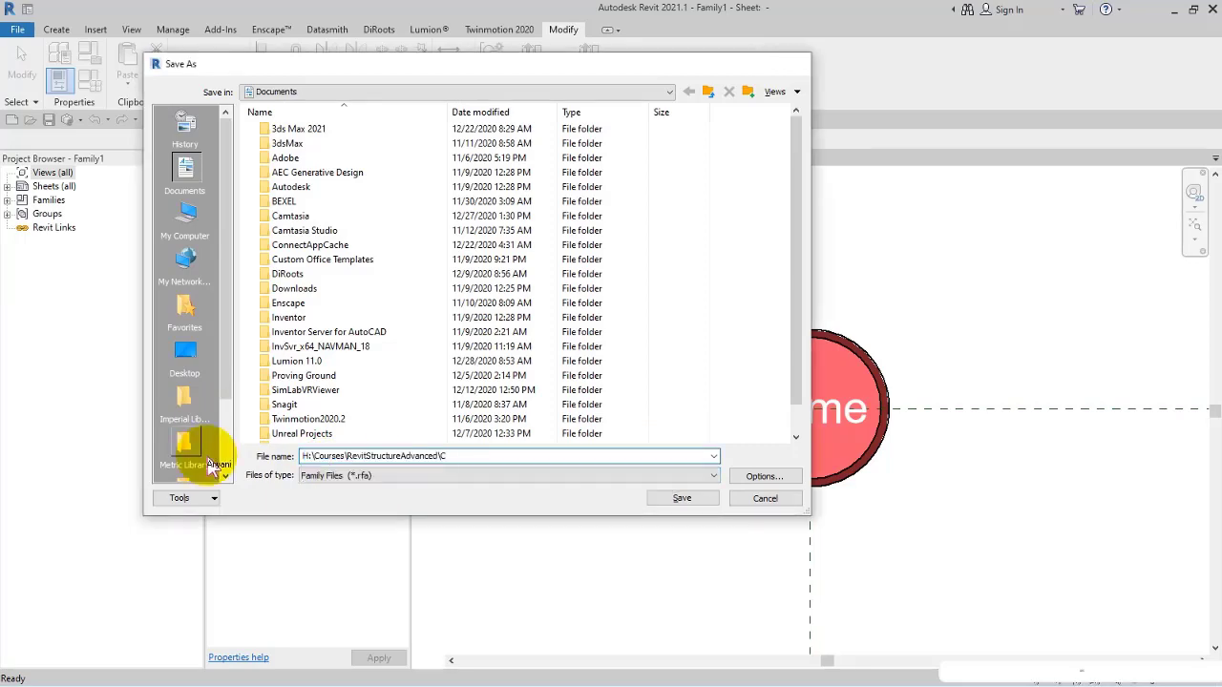
pyautogui.press('Return')
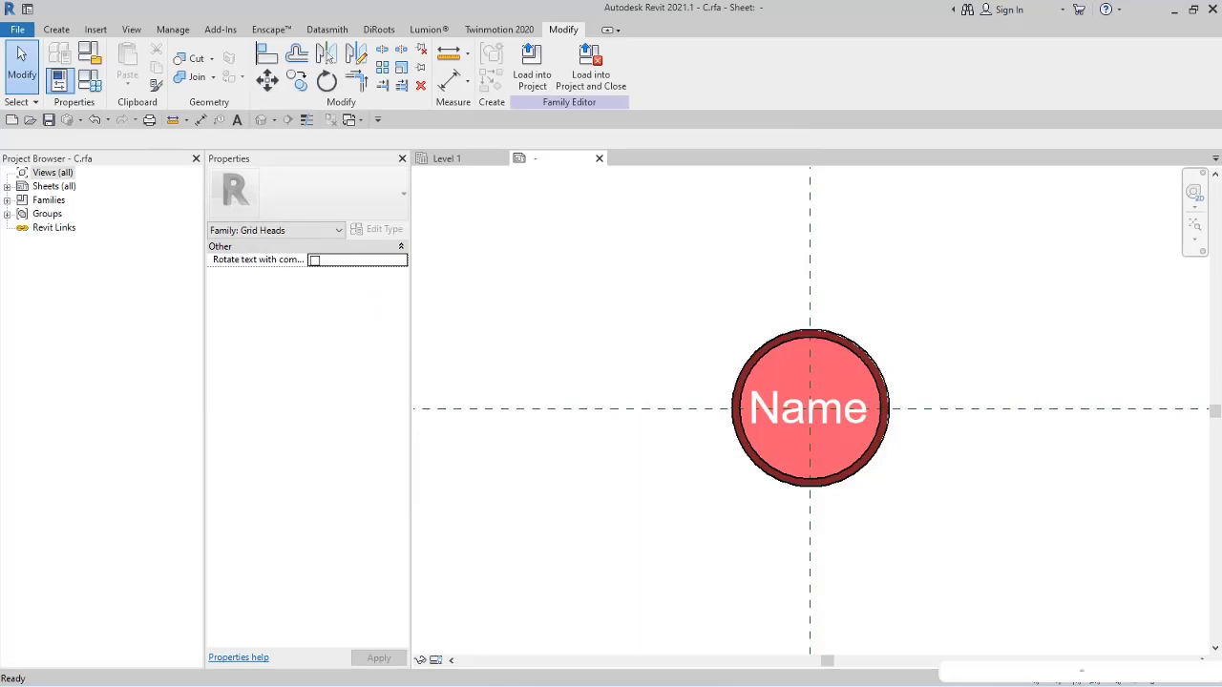
# - Check the saved C.rfa in File Explorer and close the family, leaving the 01-Grids project's Level 1 plan open
pyautogui.hotkey('alt', 'Tab')
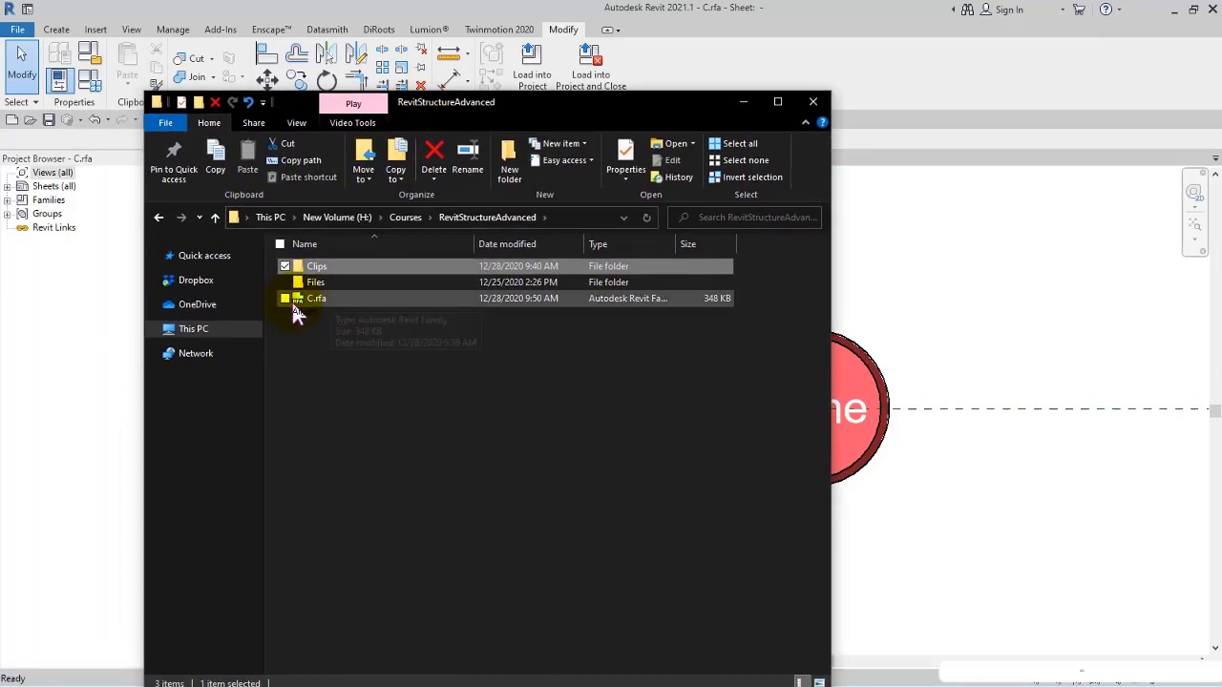
pyautogui.hotkey('alt', 'Tab')
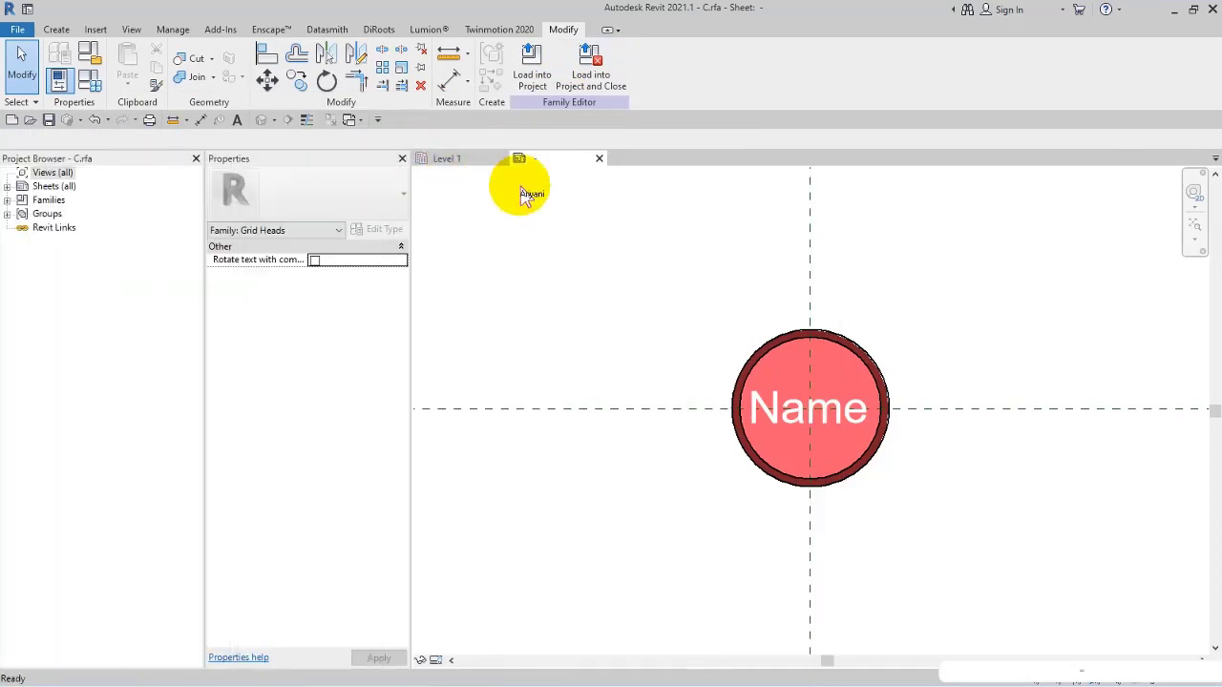
pyautogui.click(600, 158)
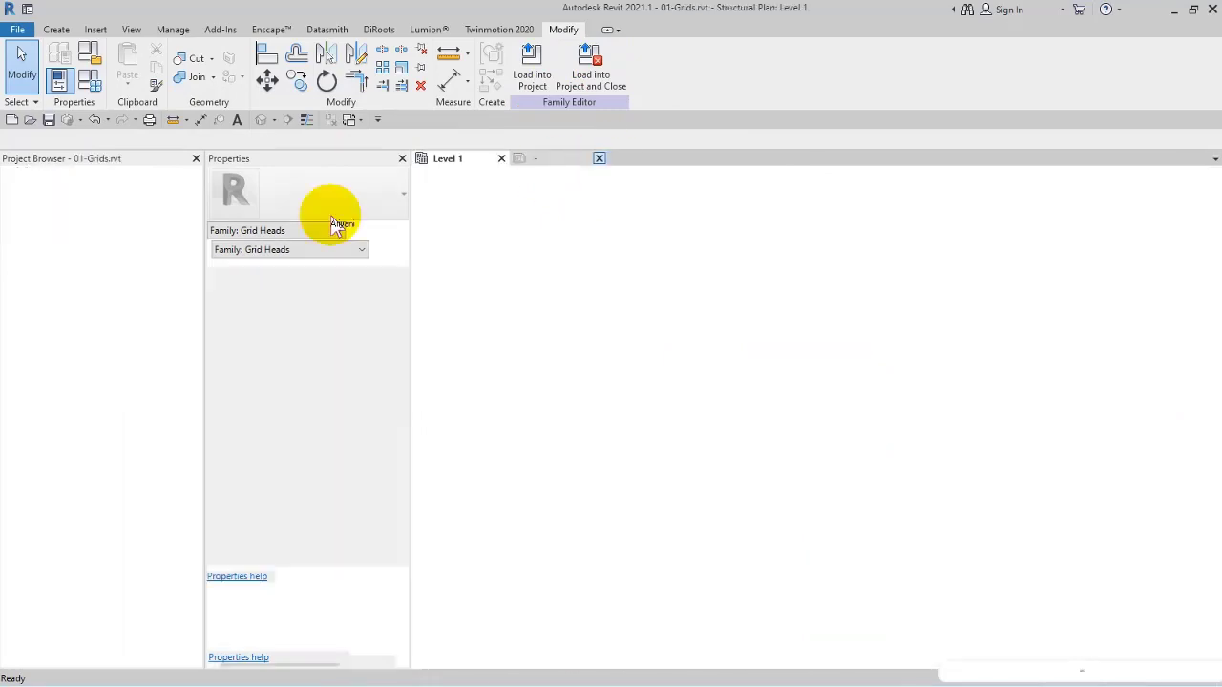
pyautogui.hotkey('ctrl', 'Tab')
pyautogui.hotkey('alt', 'Tab')
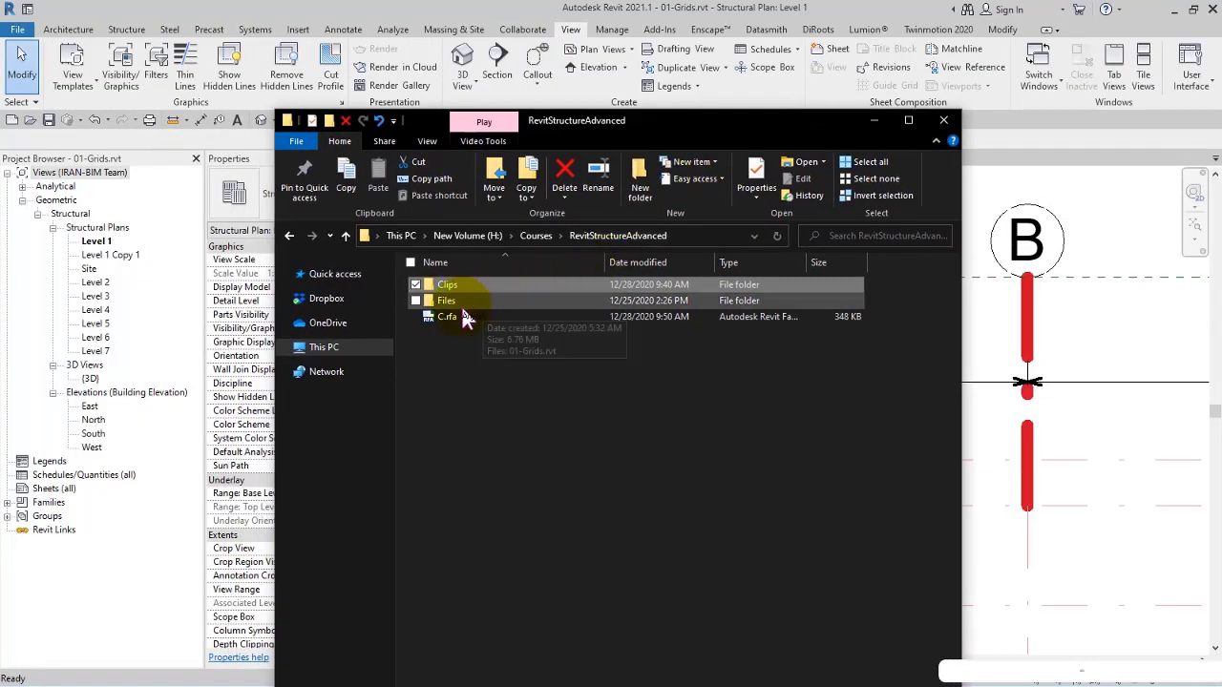
pyautogui.hotkey('alt', 'Tab')
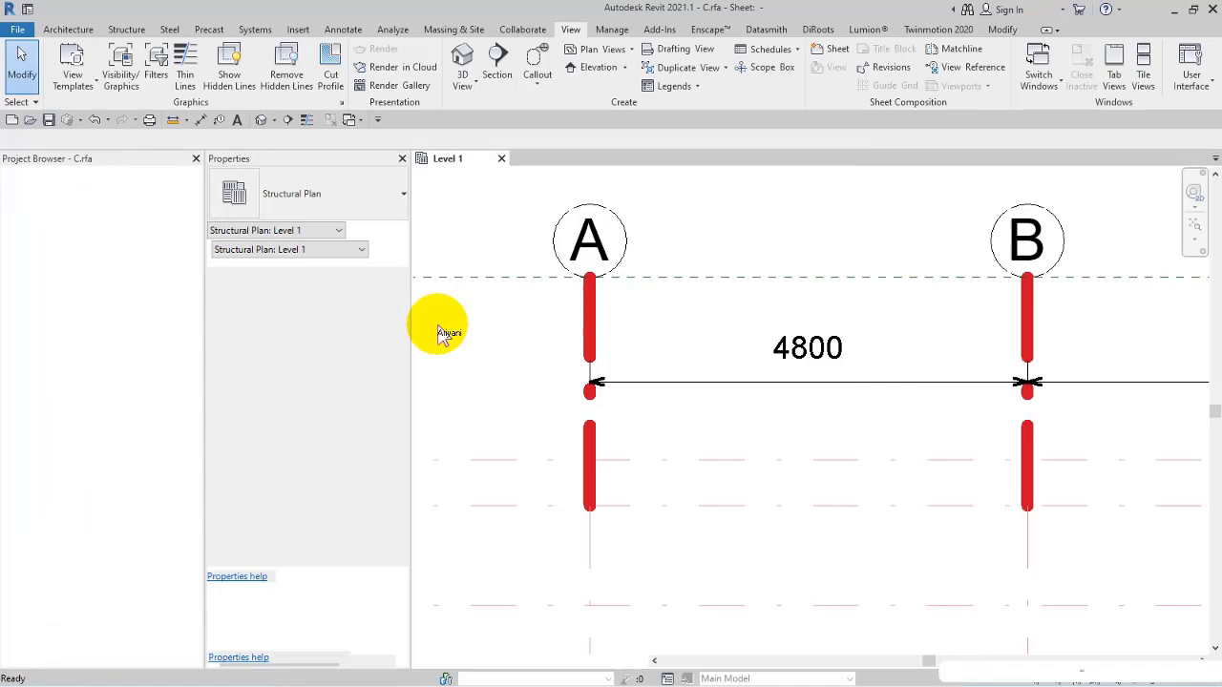
pyautogui.hotkey('ctrl', 'Tab')
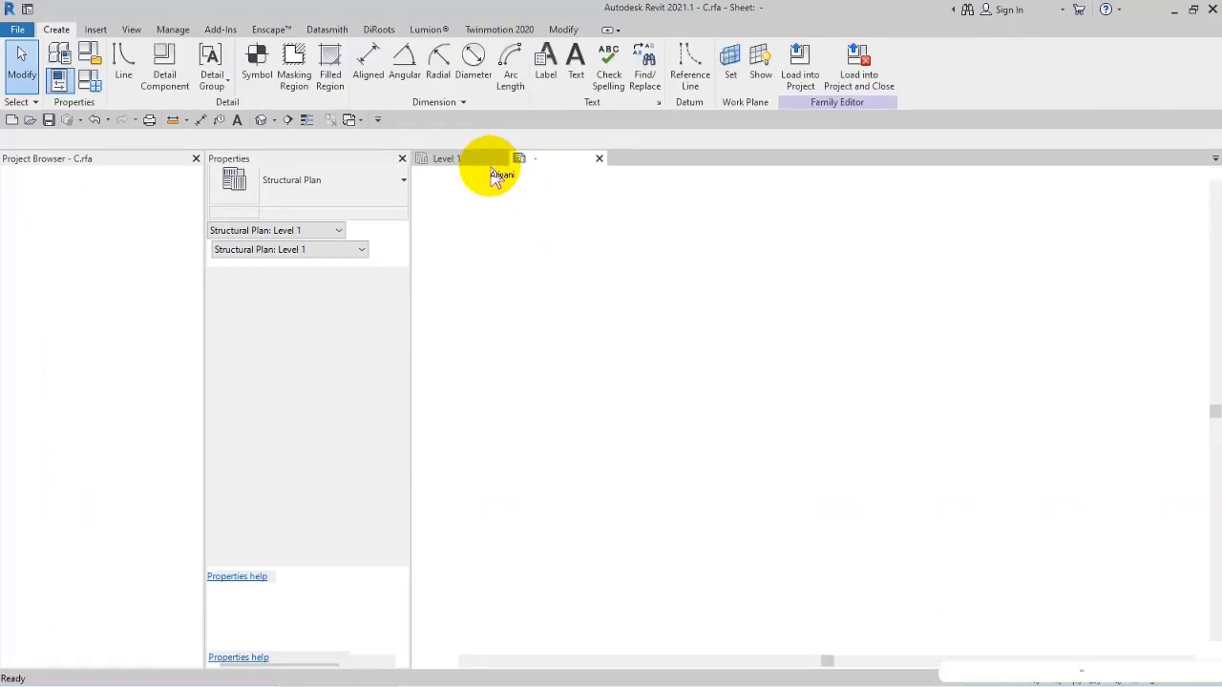
pyautogui.click(599, 158)
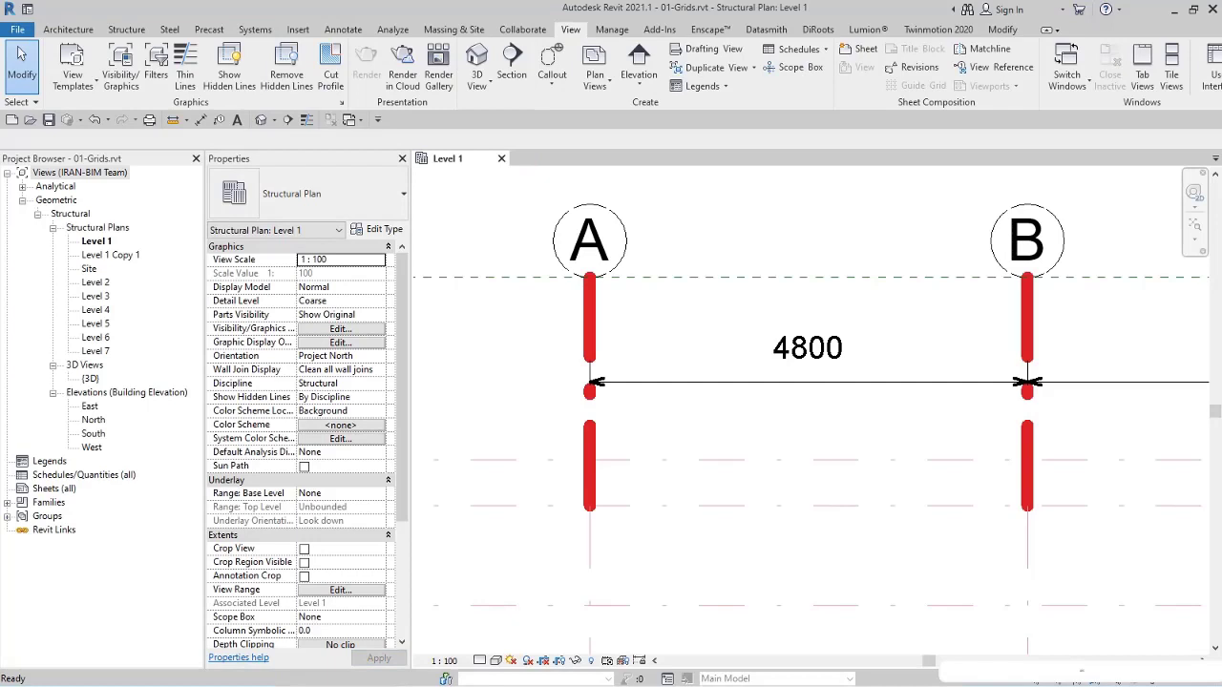
# - Switch to File Explorer and rename C.rfa in the RevitStructureAdvanced folder as IR - Grids
pyautogui.hotkey('alt', 'Tab')
pyautogui.click(515, 315)
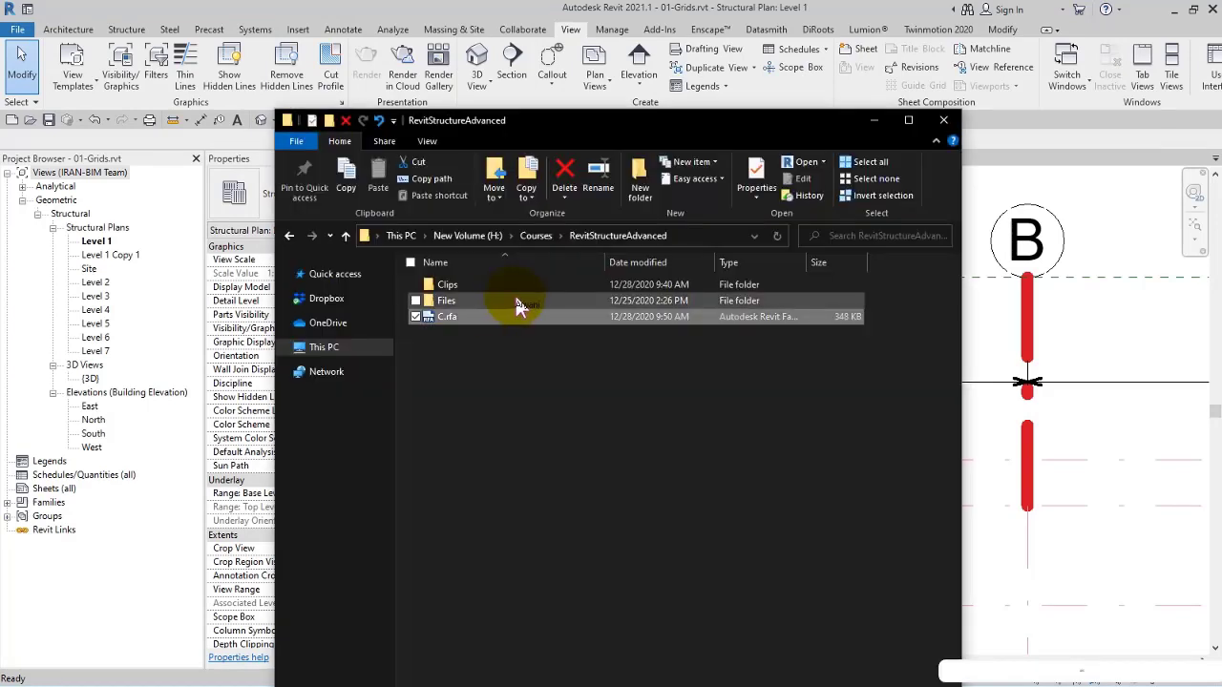
pyautogui.click(599, 177)
pyautogui.write('IR - ')
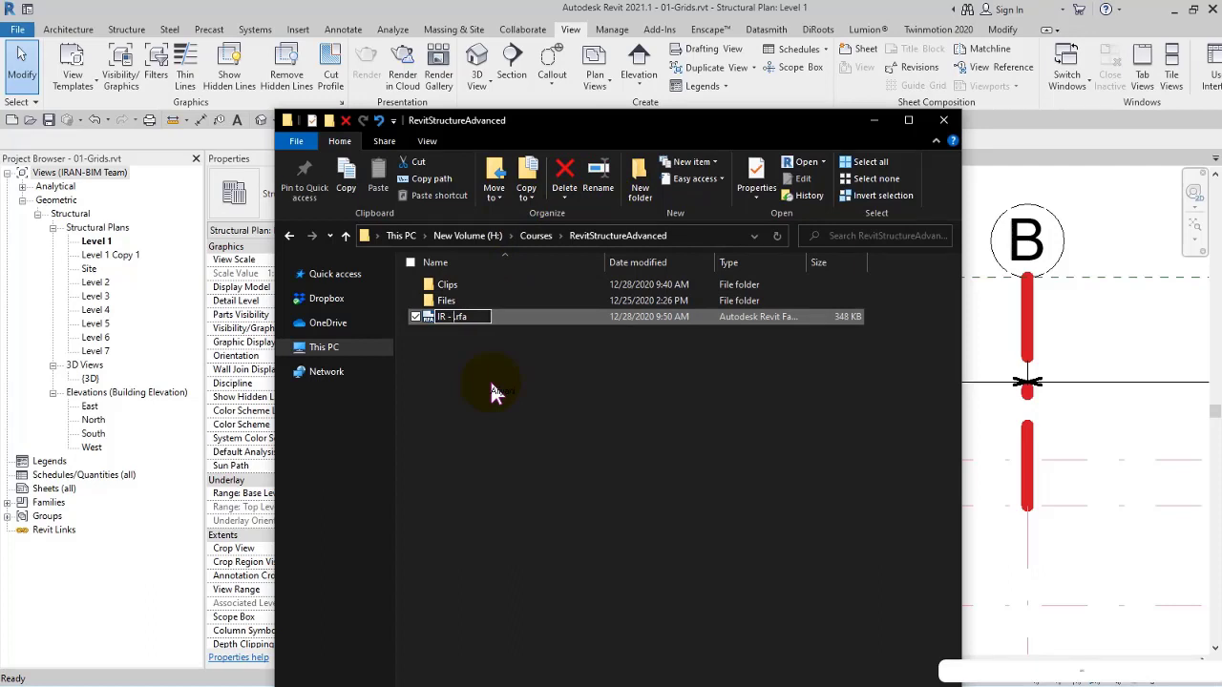
pyautogui.write('Grids')
pyautogui.press('Return')
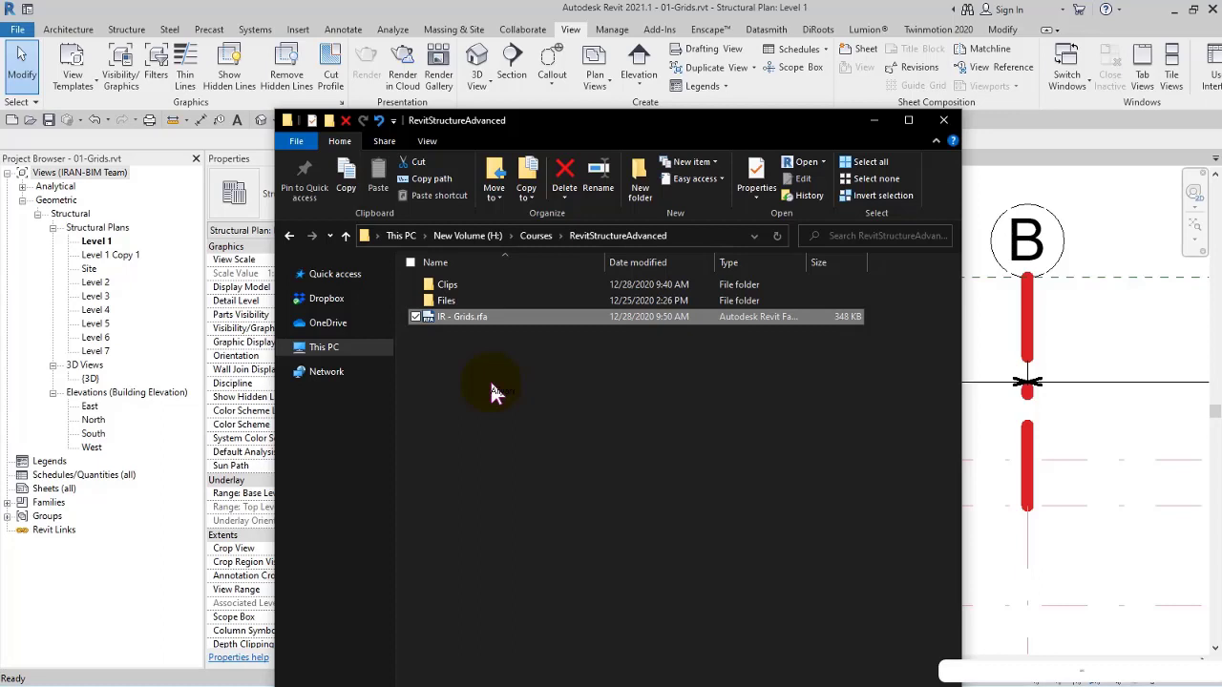
# - Move IR - Grids.rfa into the Files folder, then open it in Revit and load it into the 01-Grids project
pyautogui.moveTo(430, 317)
pyautogui.mouseDown()
pyautogui.moveTo(444, 304)
pyautogui.moveTo(458, 313)
pyautogui.moveTo(450, 309)
pyautogui.mouseUp()
pyautogui.doubleClick(446, 300)
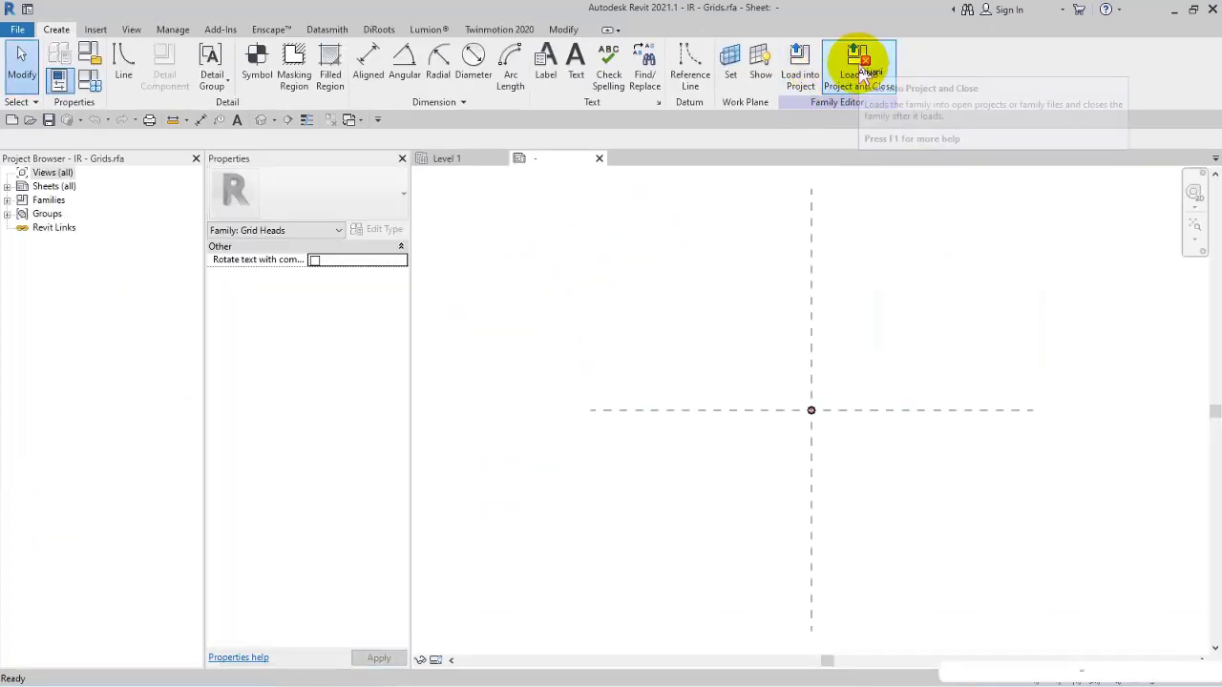
pyautogui.click(812, 62)
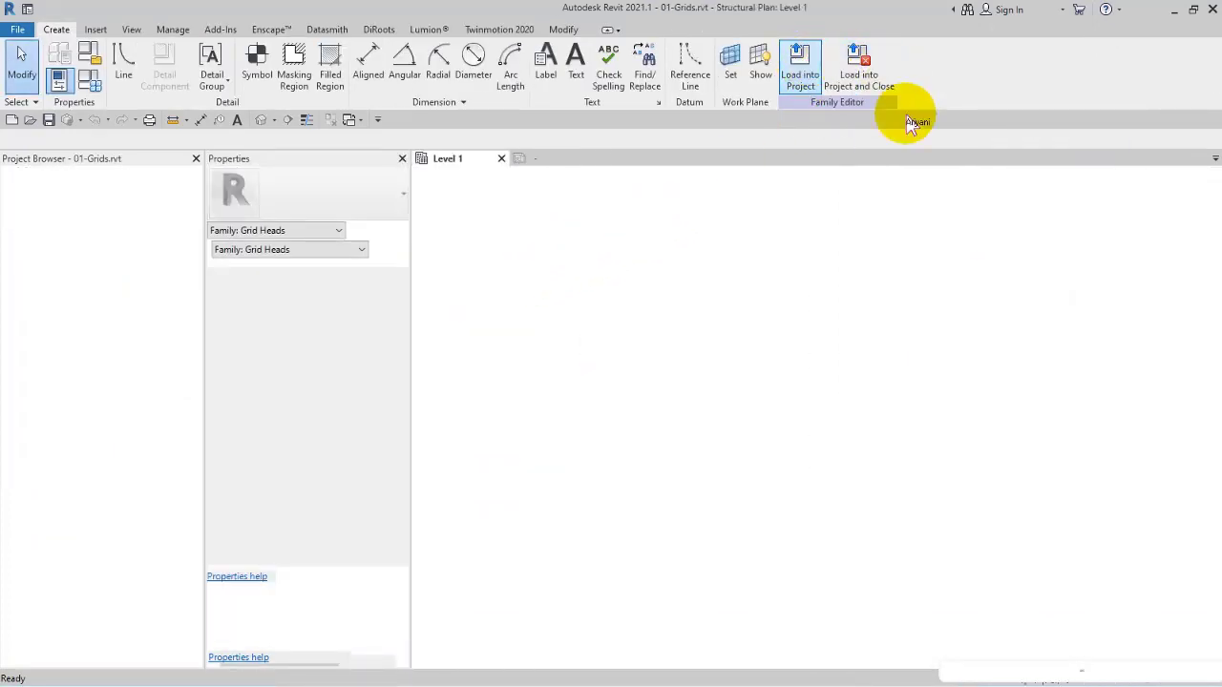
# - Duplicate the type of grid A as a new grid type named G - 1-100
pyautogui.click(621, 250)
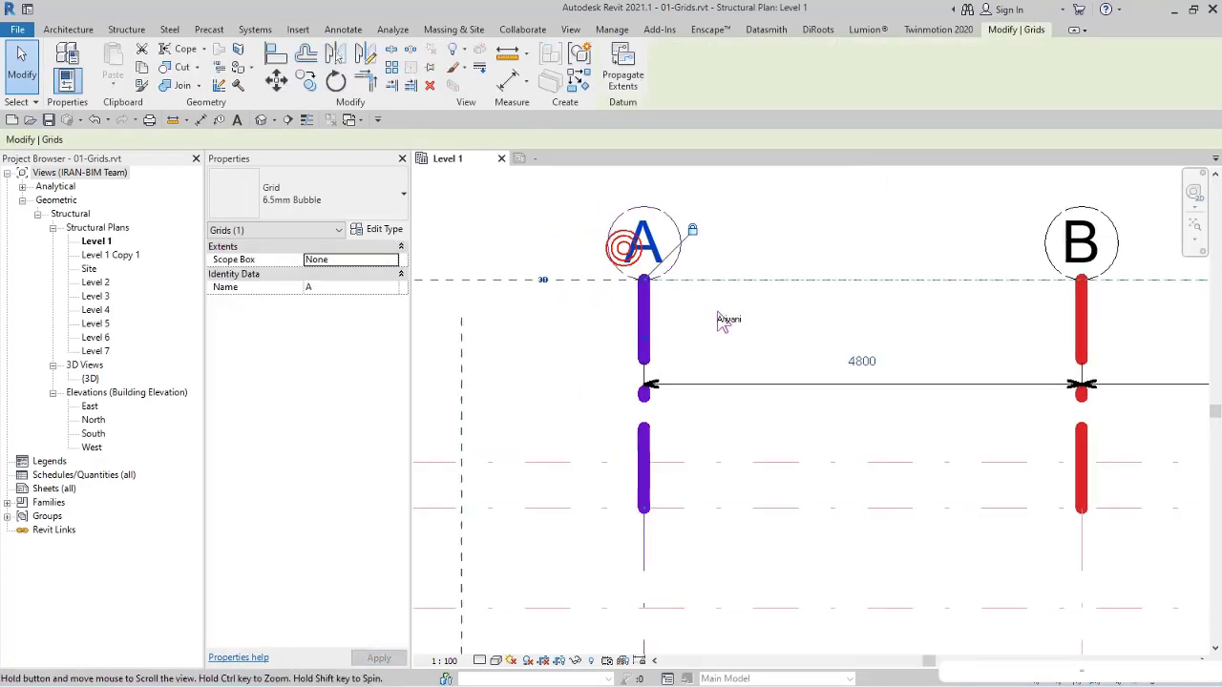
pyautogui.click(382, 234)
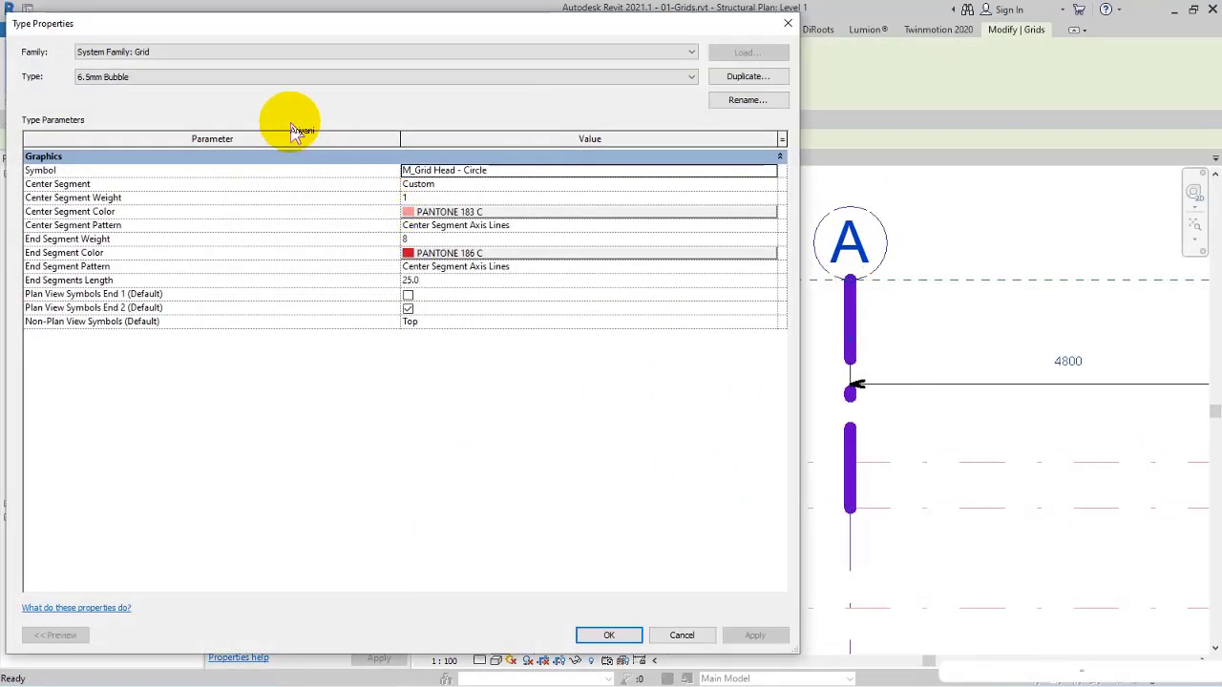
pyautogui.click(753, 80)
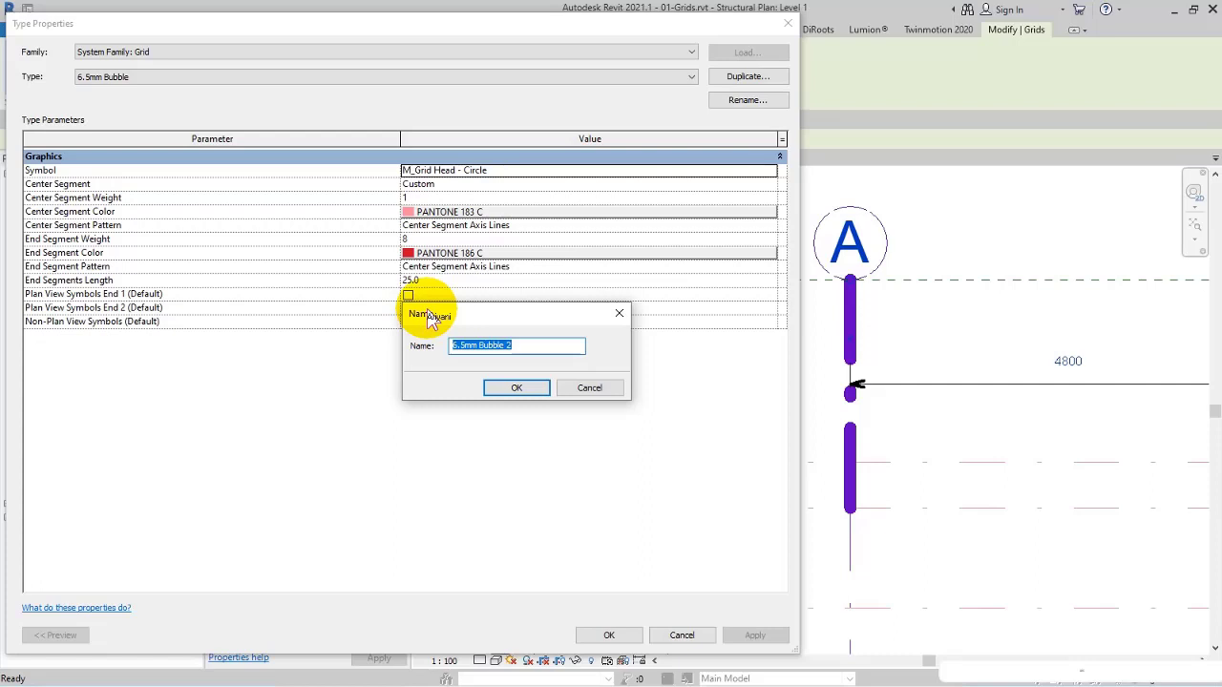
pyautogui.write('G - 1-100')
pyautogui.click(504, 387)
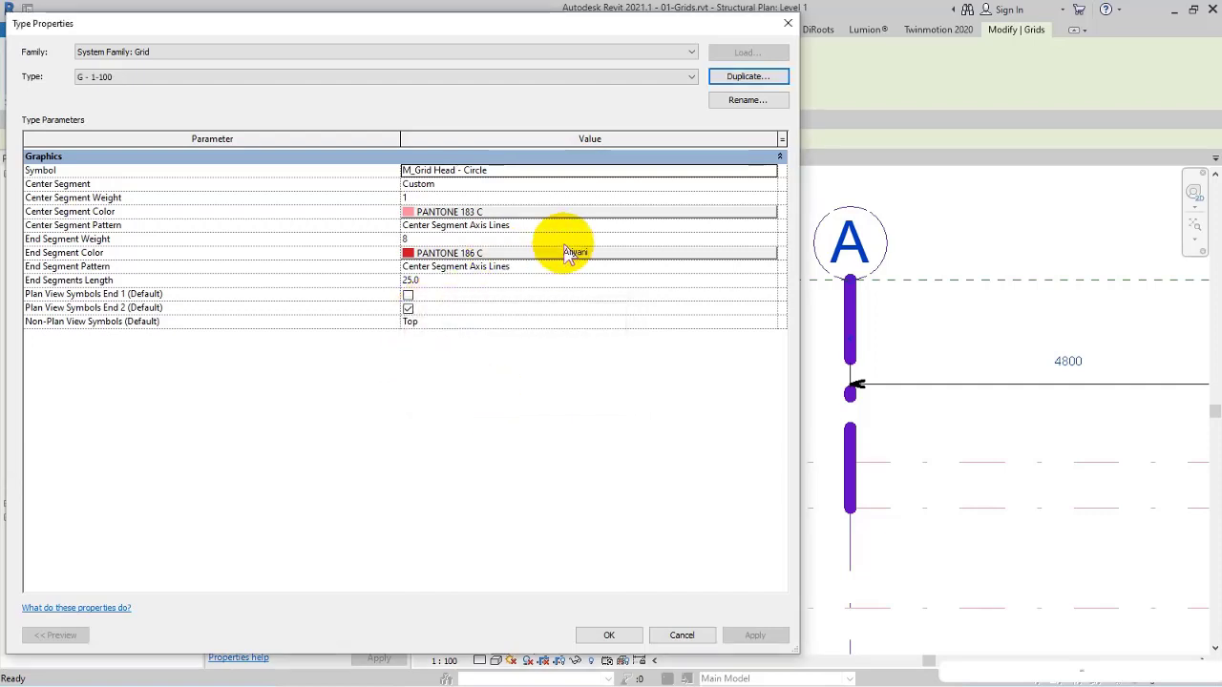
# - Set the symbol of the G - 1-100 grid type to IR - Grids and apply it to grid A
pyautogui.click(769, 170)
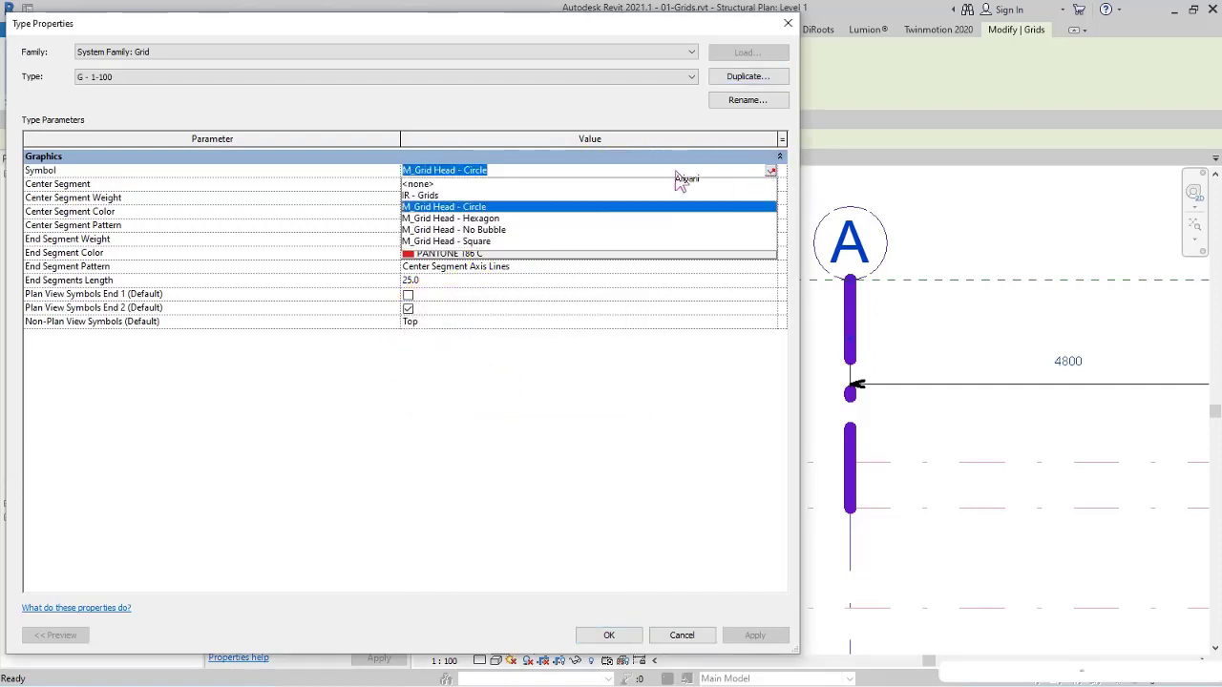
pyautogui.click(422, 195)
pyautogui.click(611, 635)
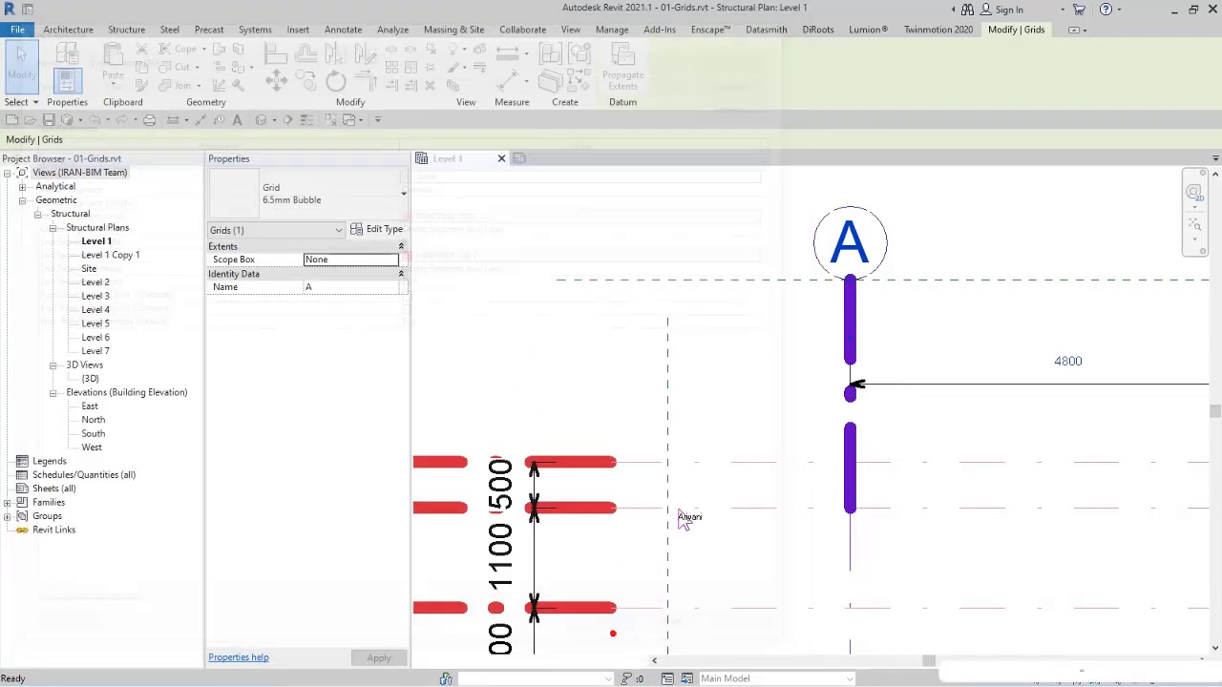
pyautogui.click(640, 429)
# - Delete the horizontal and vertical dimension strings between the grids in the Level 1 plan
pyautogui.scroll(-3, 568, 368)
pyautogui.scroll(-5, 568, 367)
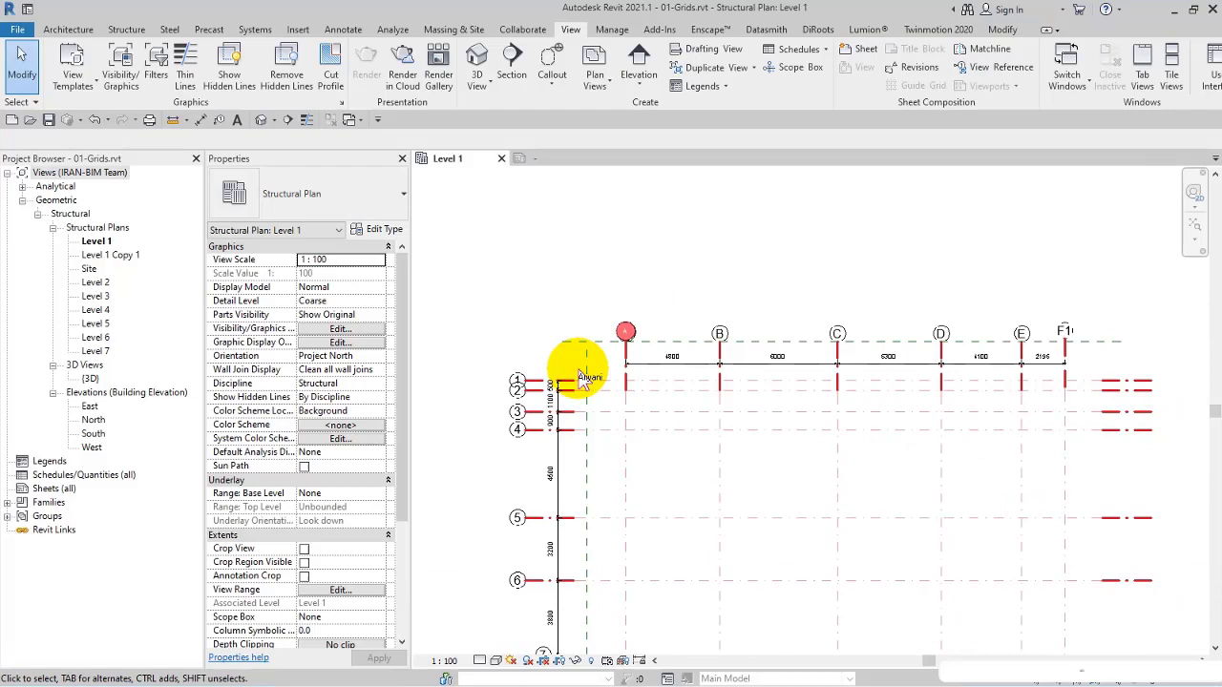
pyautogui.keyDown('ctrl'); pyautogui.scroll(-3, 1021, 449); pyautogui.keyUp('ctrl')
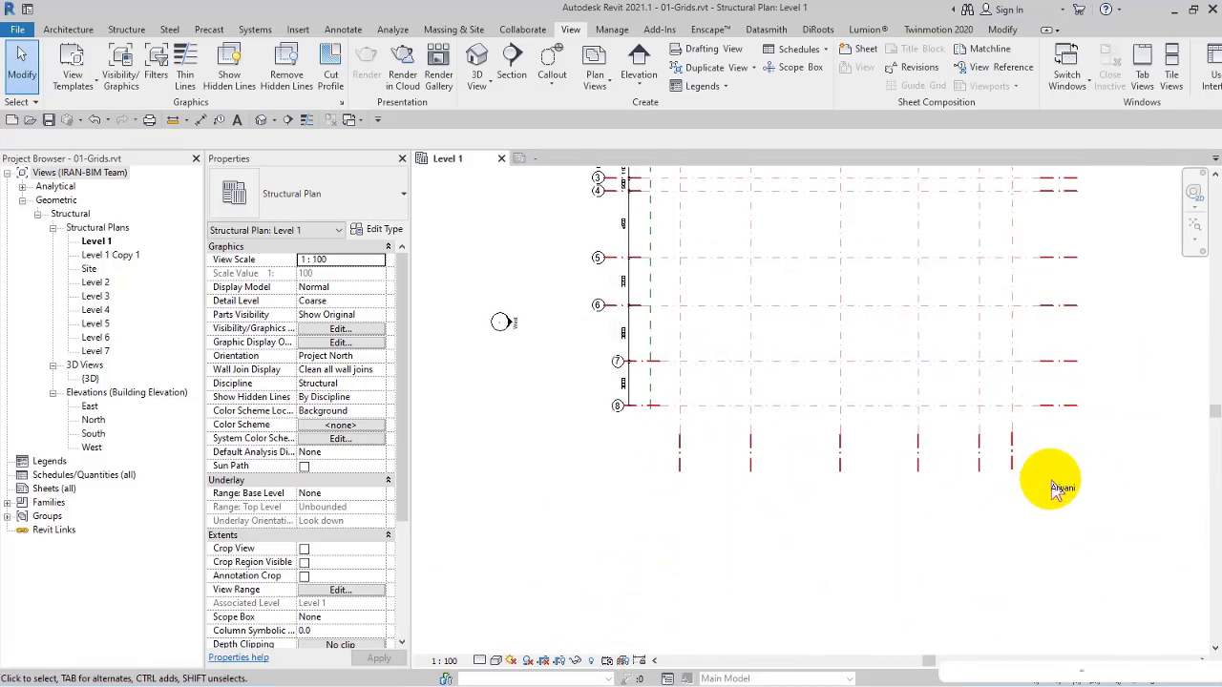
pyautogui.moveTo(1063, 450); pyautogui.dragTo(525, 491)
pyautogui.keyDown('shift'); pyautogui.hscroll(3, 968, 559); pyautogui.keyUp('shift')
pyautogui.click(997, 550)
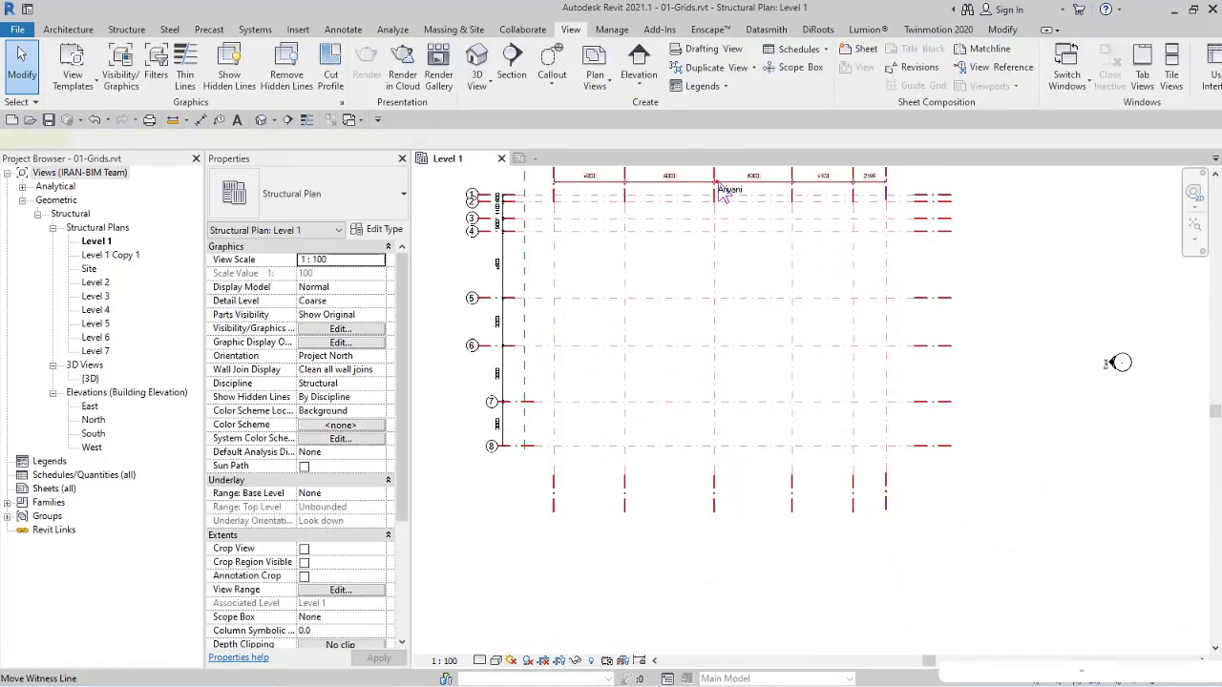
pyautogui.doubleClick(503, 246)
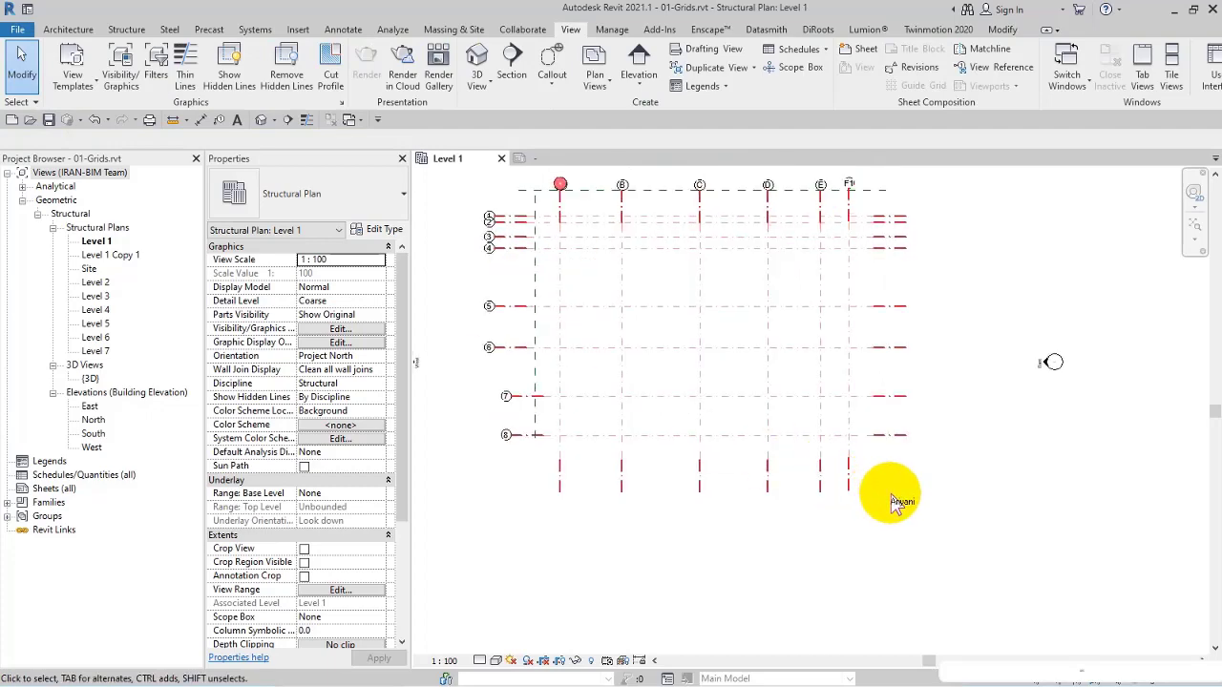
# - Assign the G - 1-100 type to all lettered and numbered grids in the Level 1 plan
pyautogui.moveTo(888, 206); pyautogui.dragTo(549, 516)
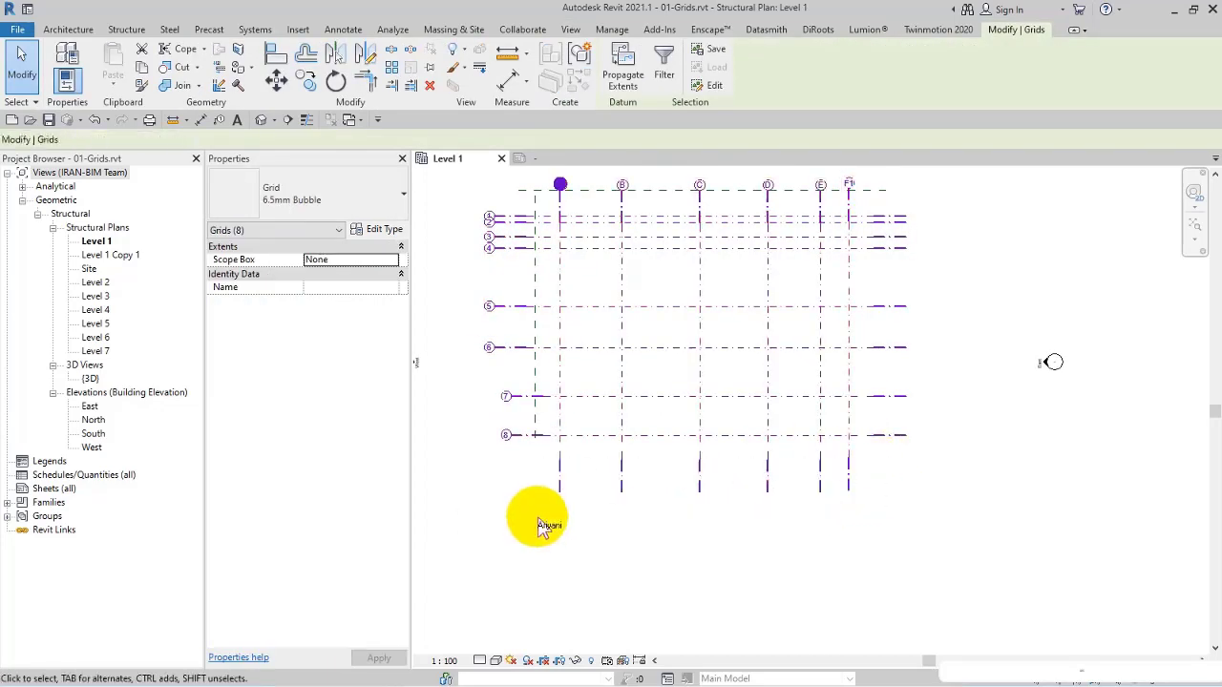
pyautogui.click(272, 194)
pyautogui.click(264, 323)
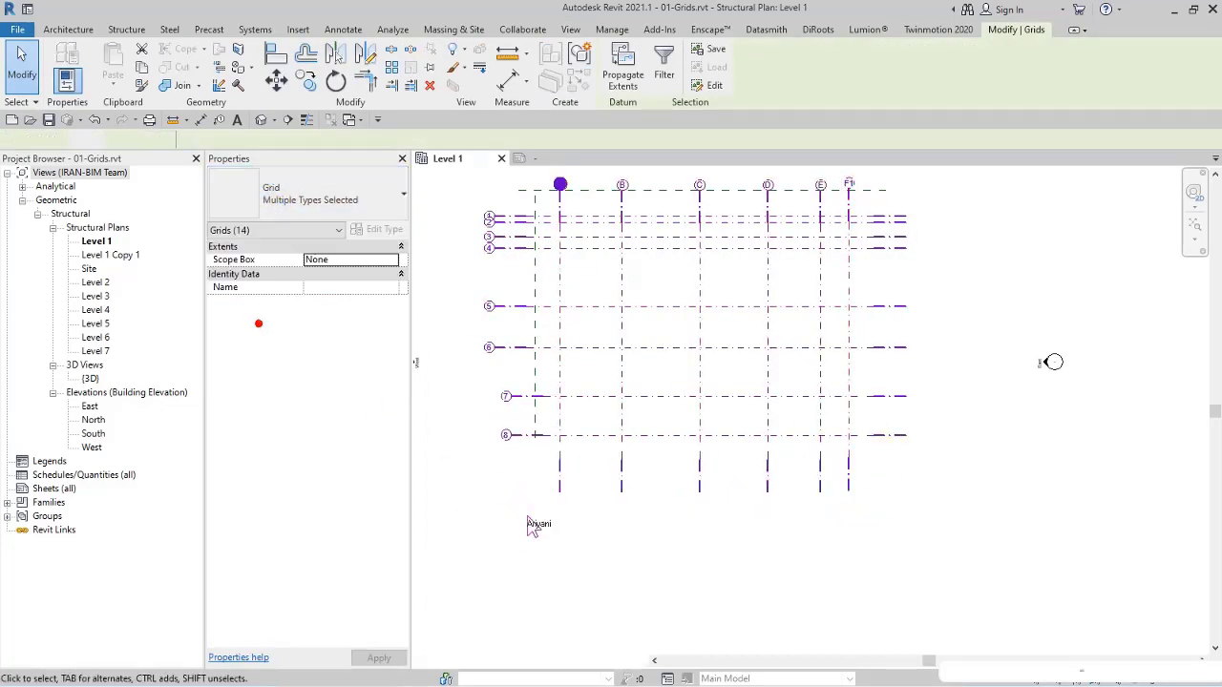
pyautogui.click(534, 518)
# - Examine the bubbles and labels of the lettered and numbered grids around grids A and 1
pyautogui.scroll(4, 506, 287)
pyautogui.moveTo(468, 319); pyautogui.dragTo(614, 273, button='middle')
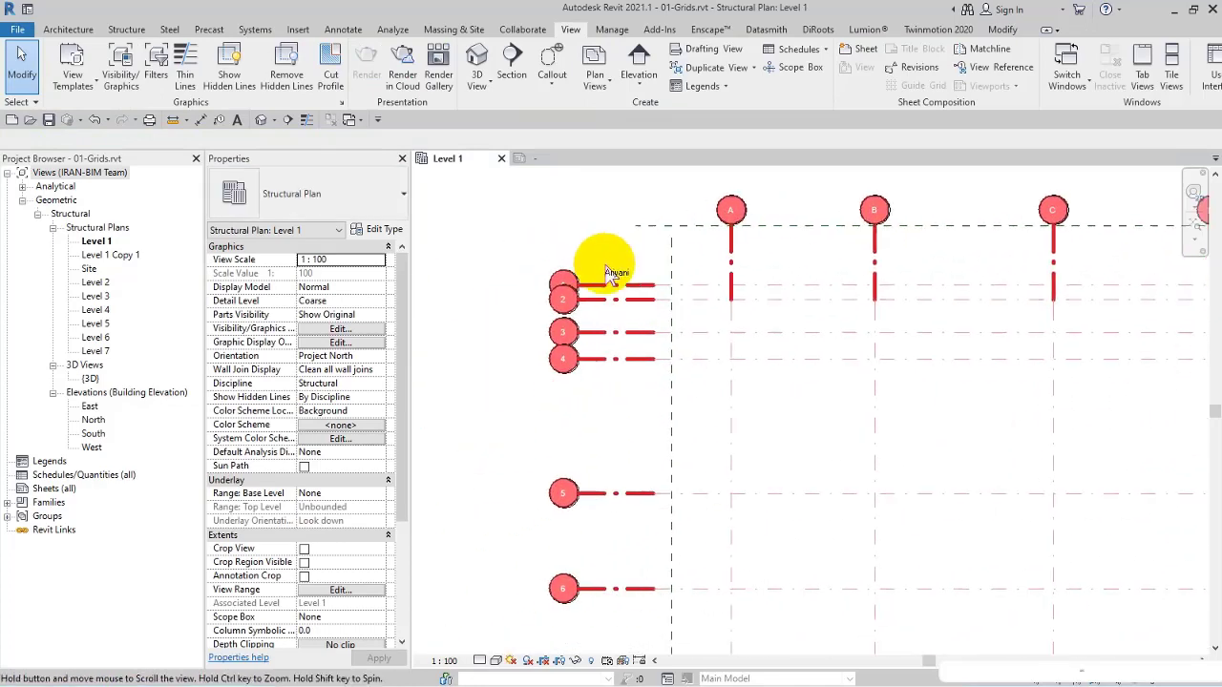
pyautogui.scroll(-1, 545, 354)
pyautogui.moveTo(545, 354); pyautogui.dragTo(523, 329, button='middle')
pyautogui.scroll(-2, 531, 339)
pyautogui.scroll(8, 601, 225)
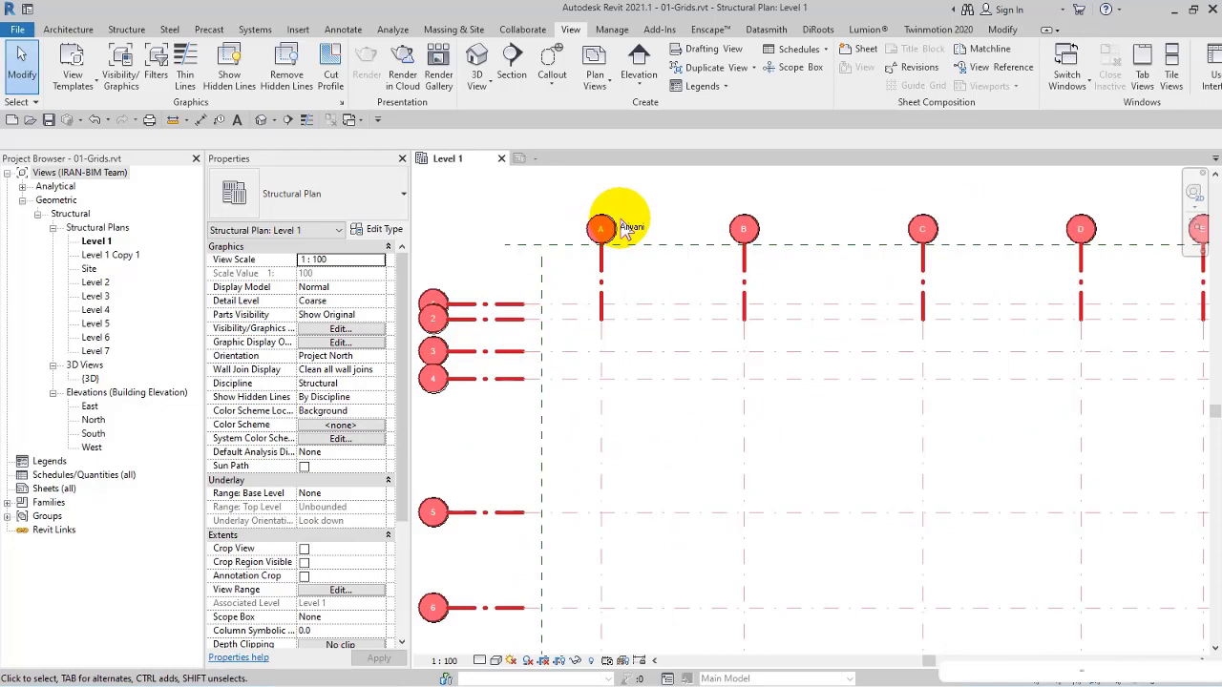